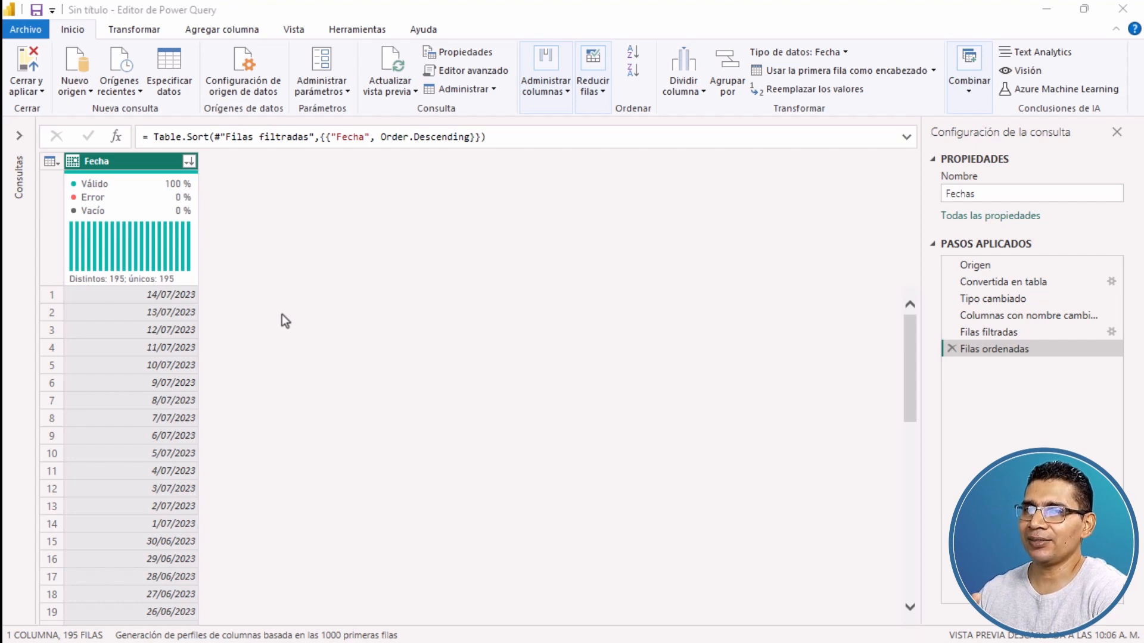
Start a new custom column in the Fechas query and name it Dia.
{"action": "left_click", "coordinate": [213, 32]}
{"action": "left_click", "coordinate": [219, 29]}
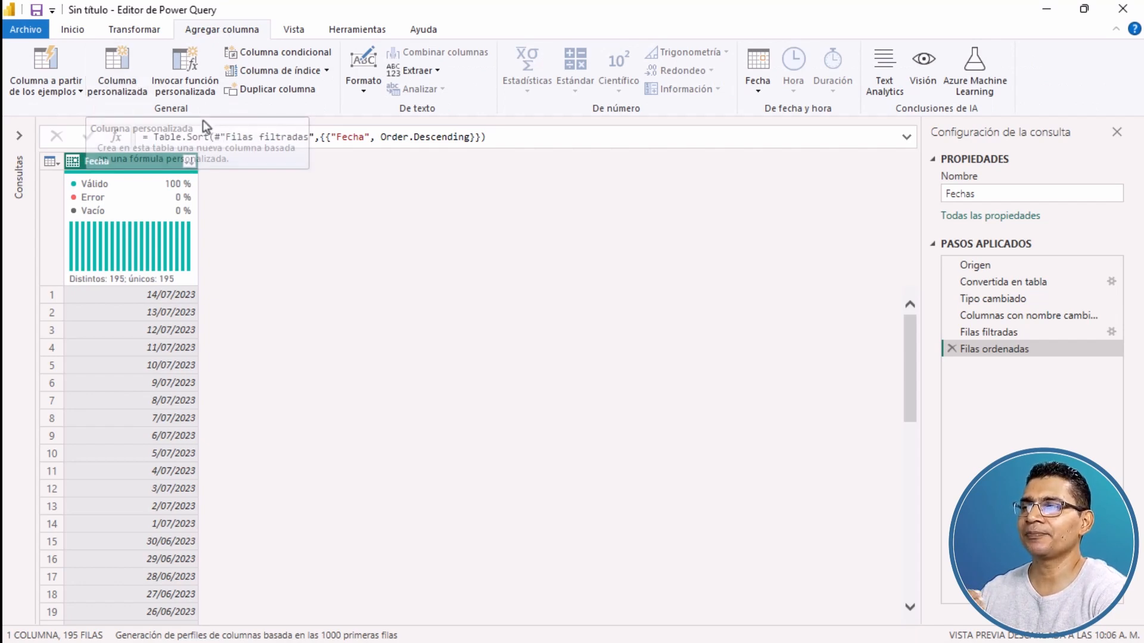
{"action": "left_click", "coordinate": [128, 86]}
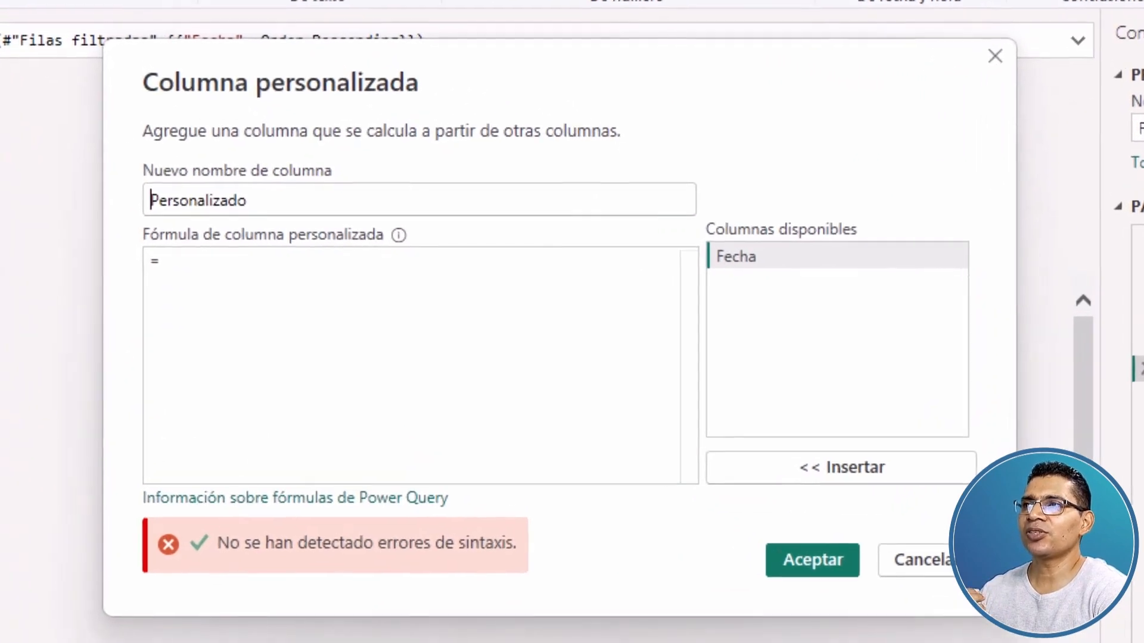
{"action": "left_click", "coordinate": [264, 201]}
{"action": "left_click_drag", "start_coordinate": [264, 202], "coordinate": [138, 205]}
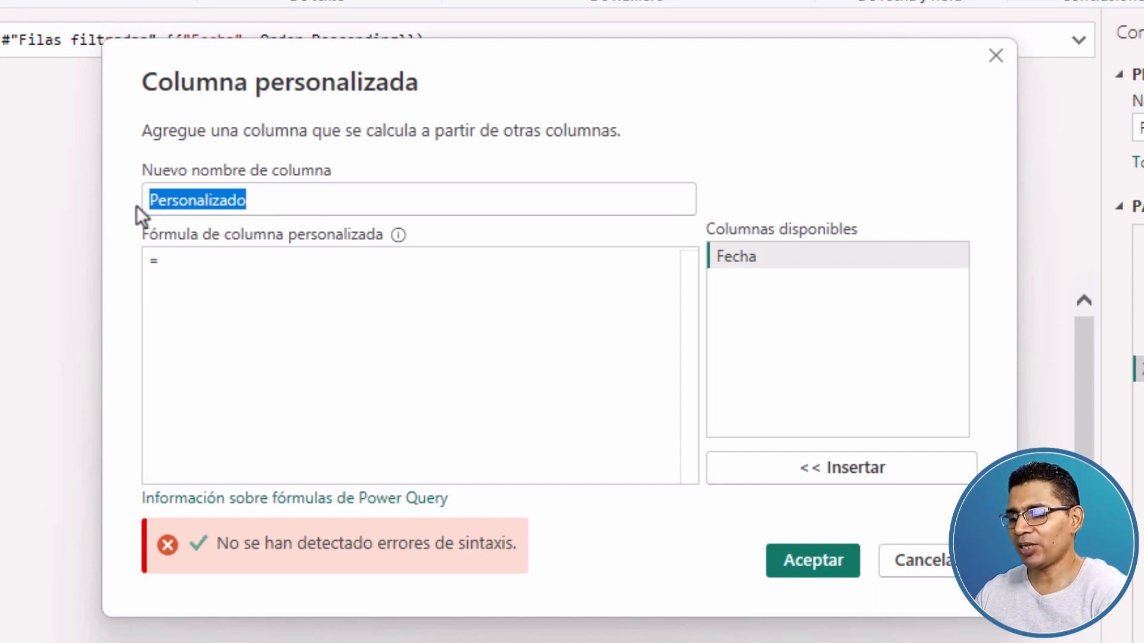
{"action": "type", "text": "di"}
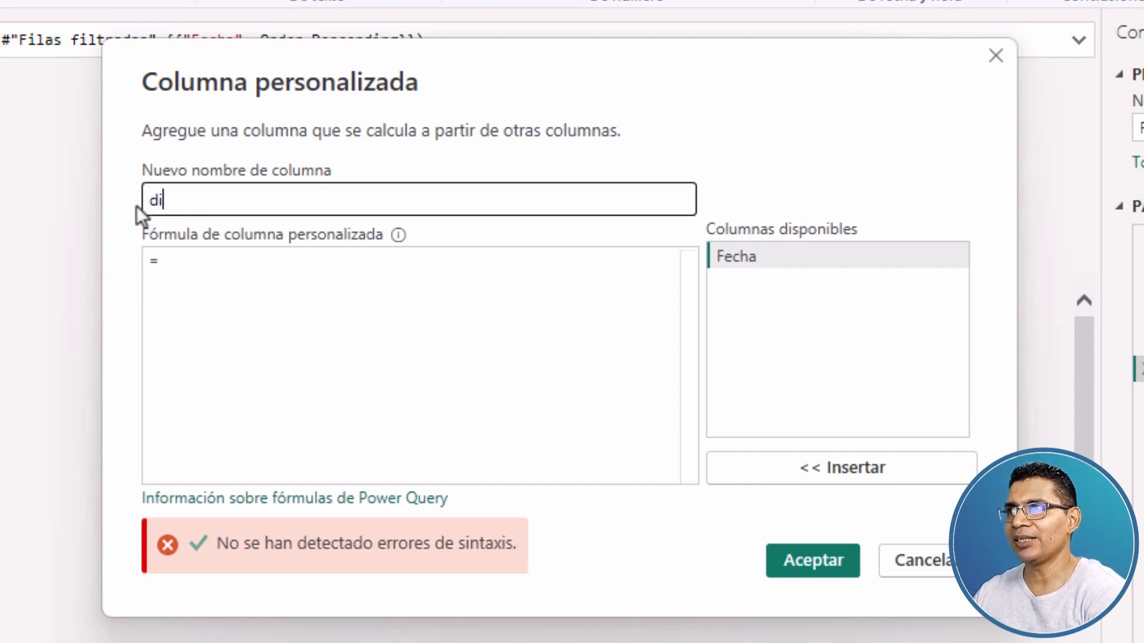
{"action": "type", "text": "aDia"}
Give the Dia column the formula Date.Day([Fecha]) and add it to the table.
{"action": "left_click", "coordinate": [218, 272]}
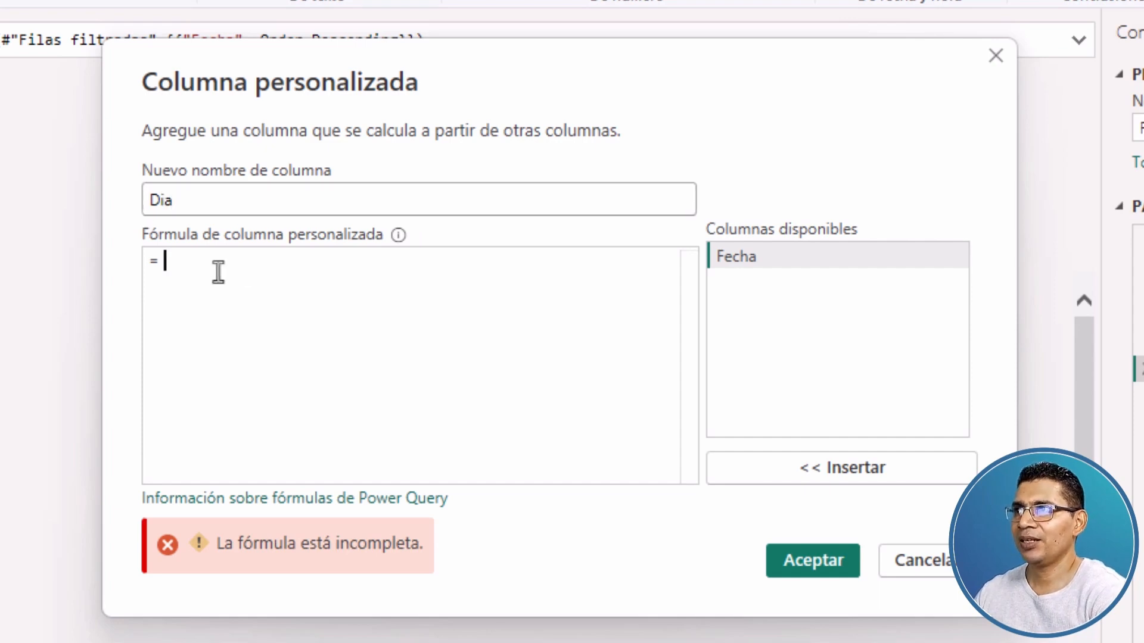
{"action": "type", "text": "D"}
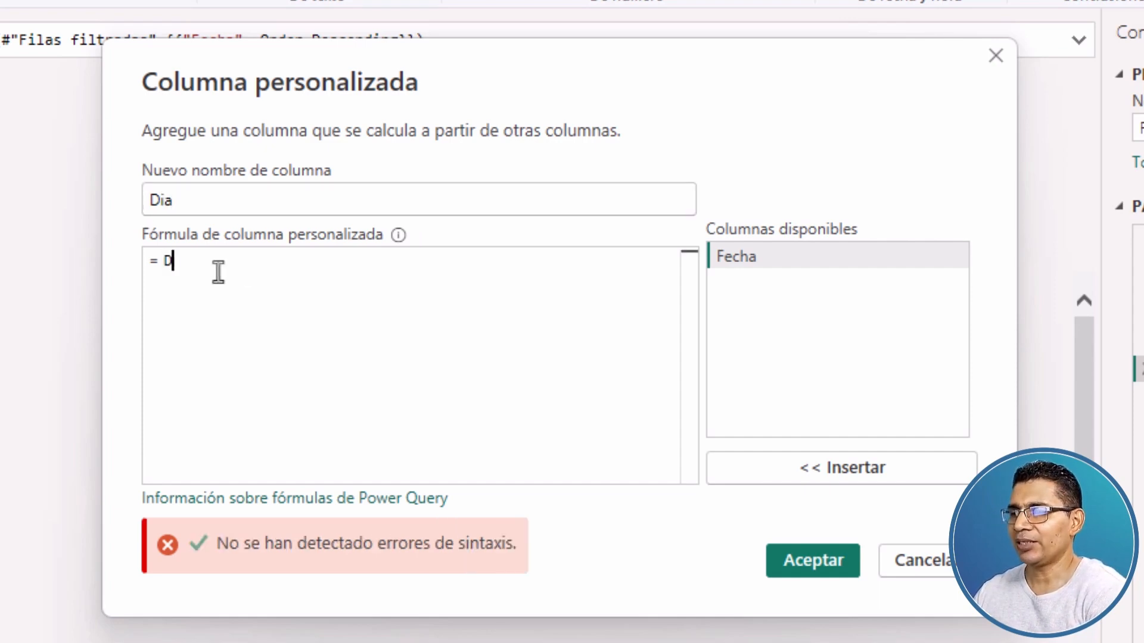
{"action": "type", "text": "ate"}
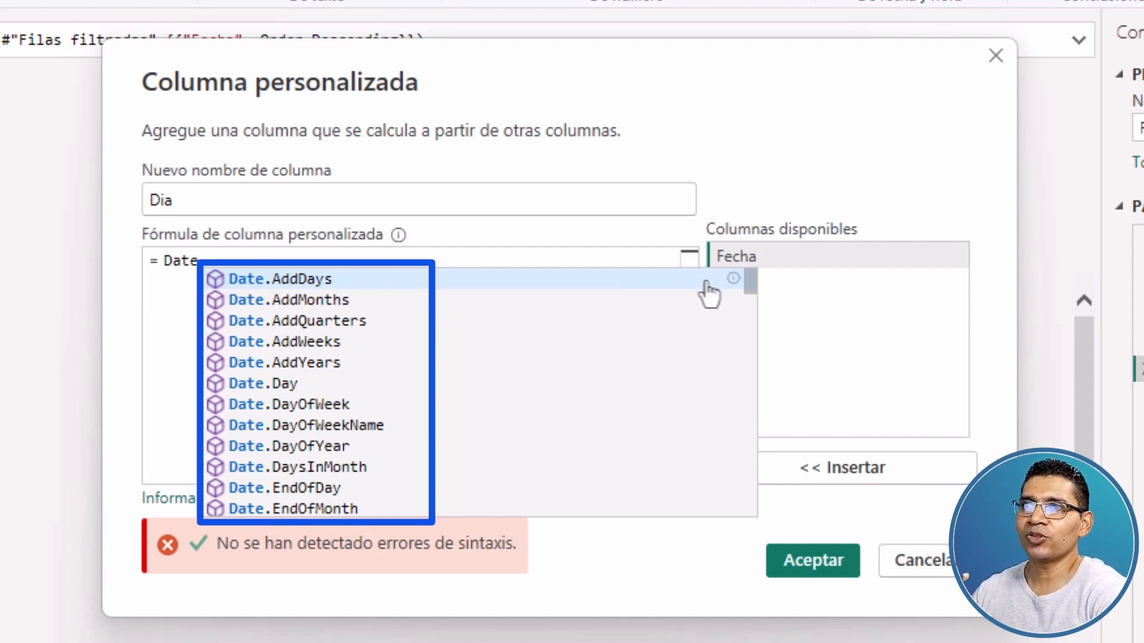
{"action": "left_click", "coordinate": [733, 279]}
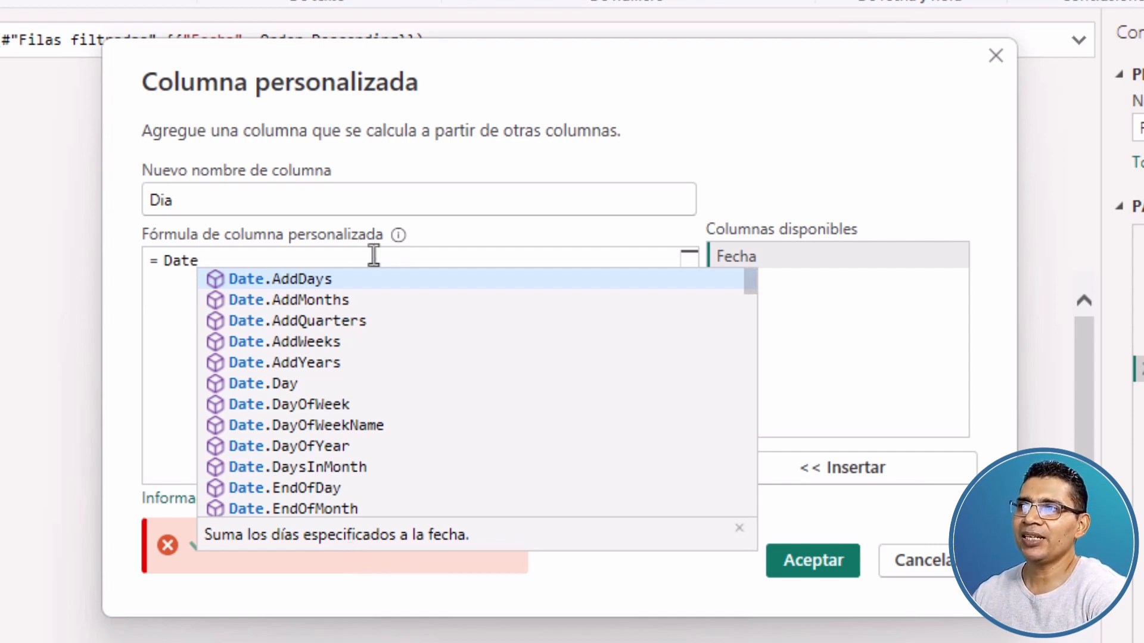
{"action": "left_click", "coordinate": [284, 386]}
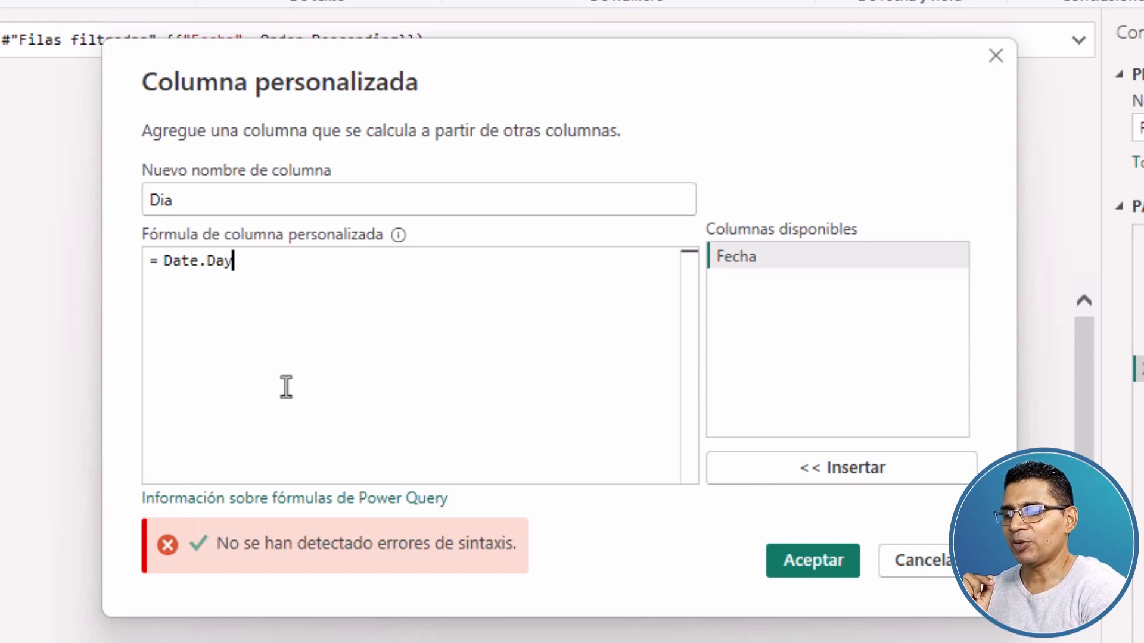
{"action": "type", "text": "("}
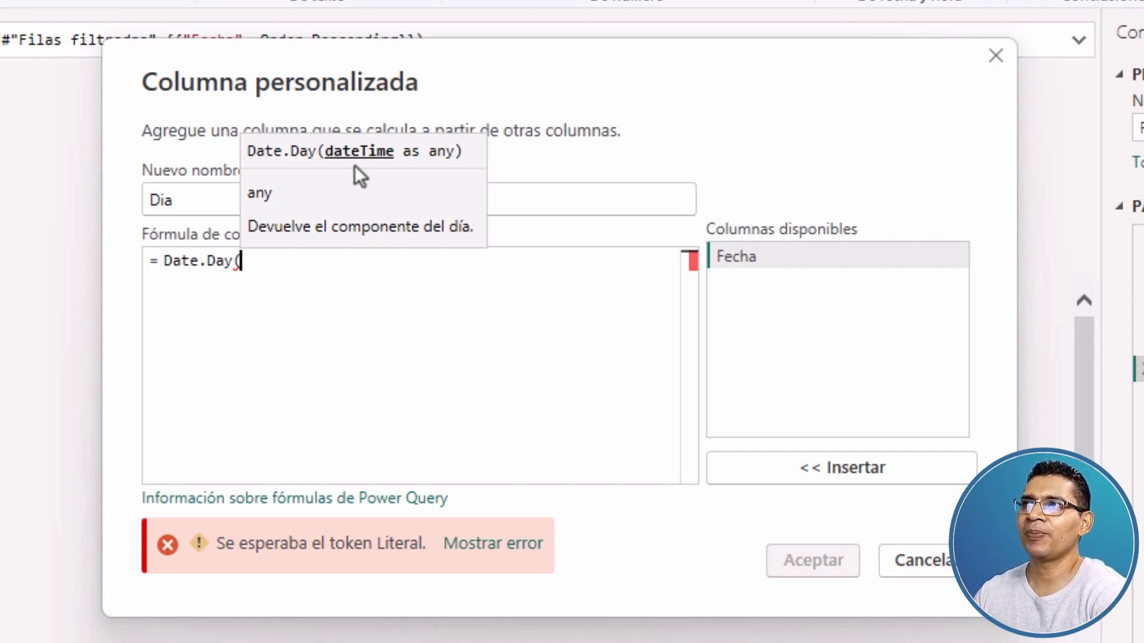
{"action": "double_click", "coordinate": [784, 259]}
{"action": "type", "text": ")"}
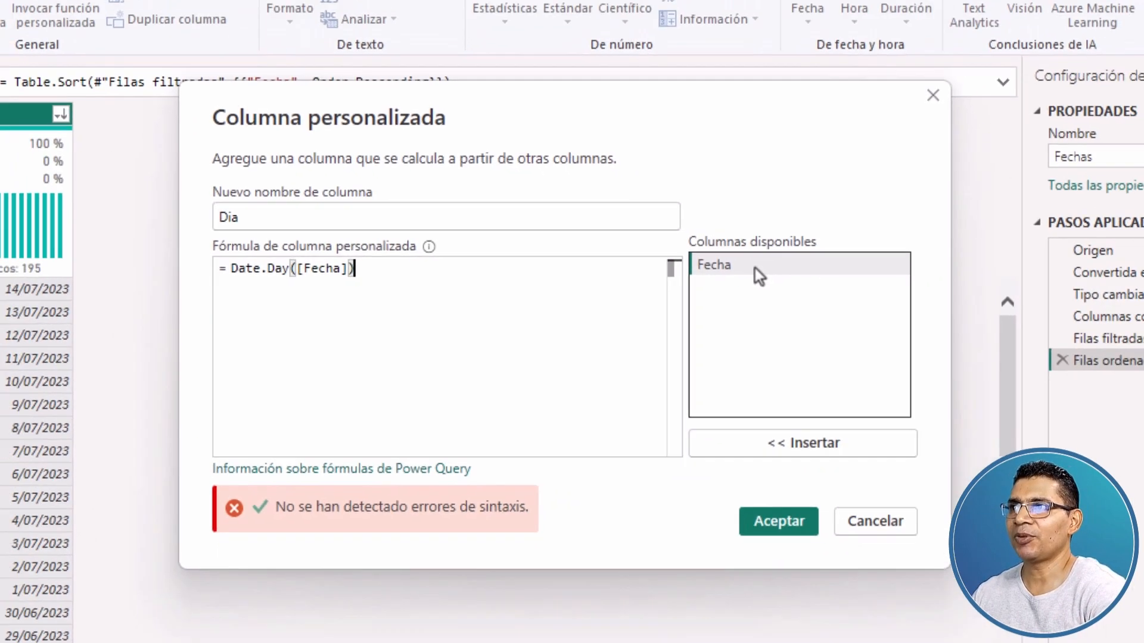
{"action": "left_click", "coordinate": [812, 561]}
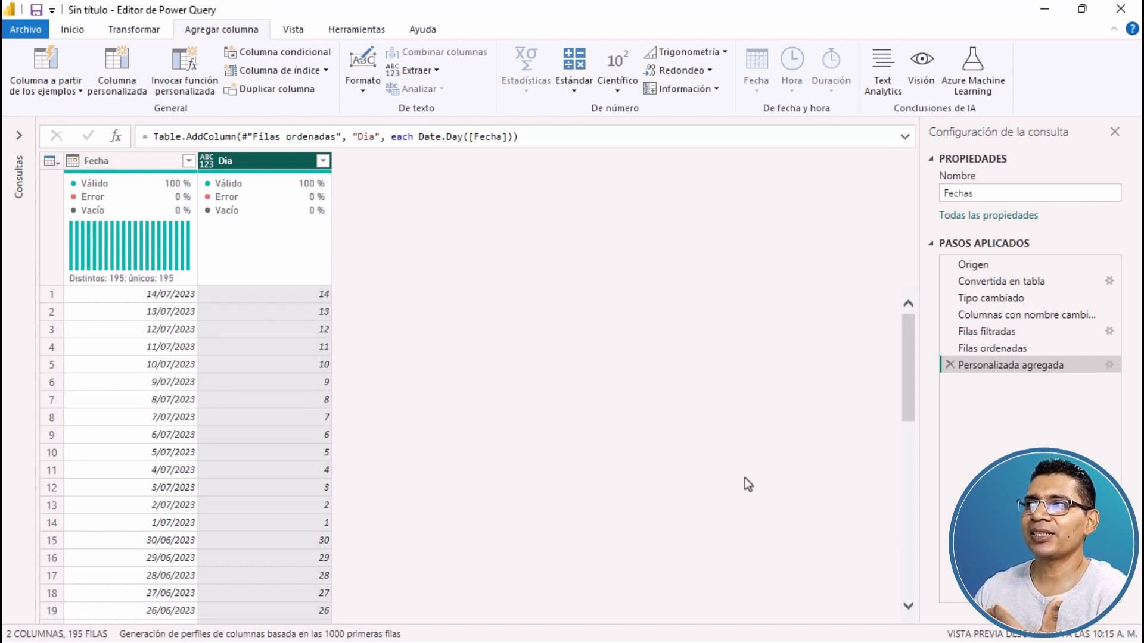
Start another custom column and name it NroMes.
{"action": "left_click", "coordinate": [124, 72]}
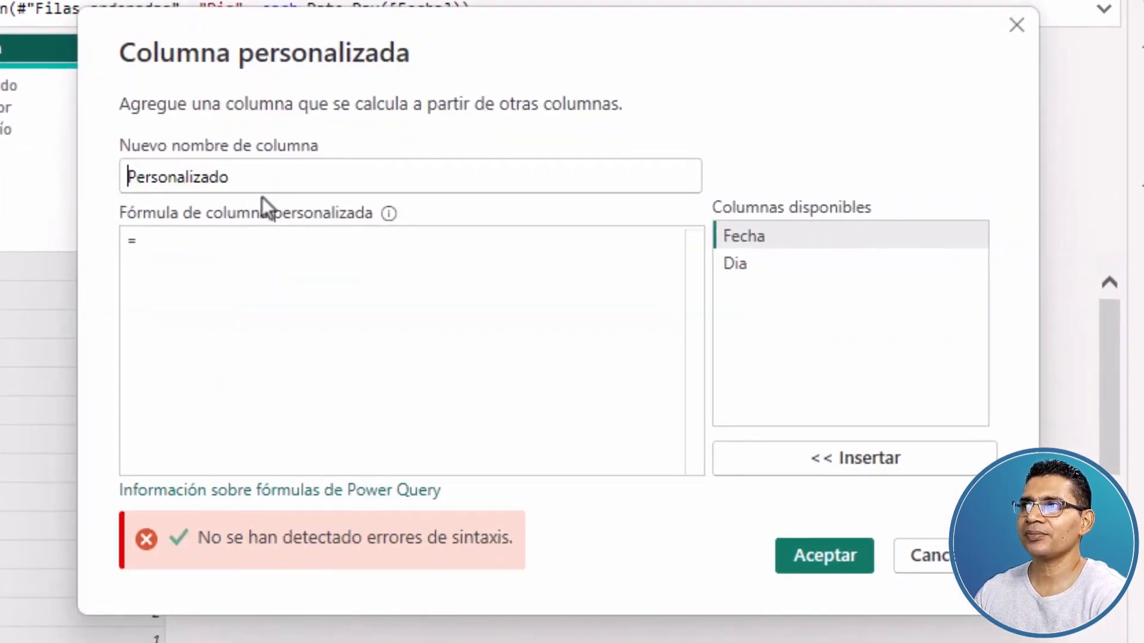
{"action": "double_click", "coordinate": [199, 177]}
{"action": "type", "text": "Nro"}
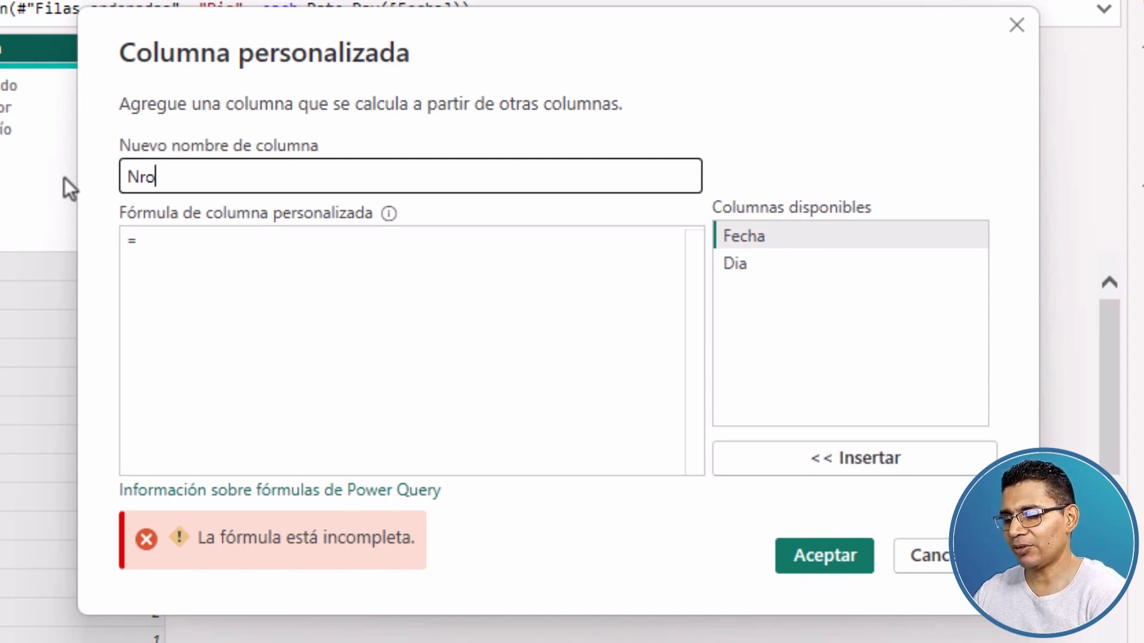
{"action": "type", "text": "Mes"}
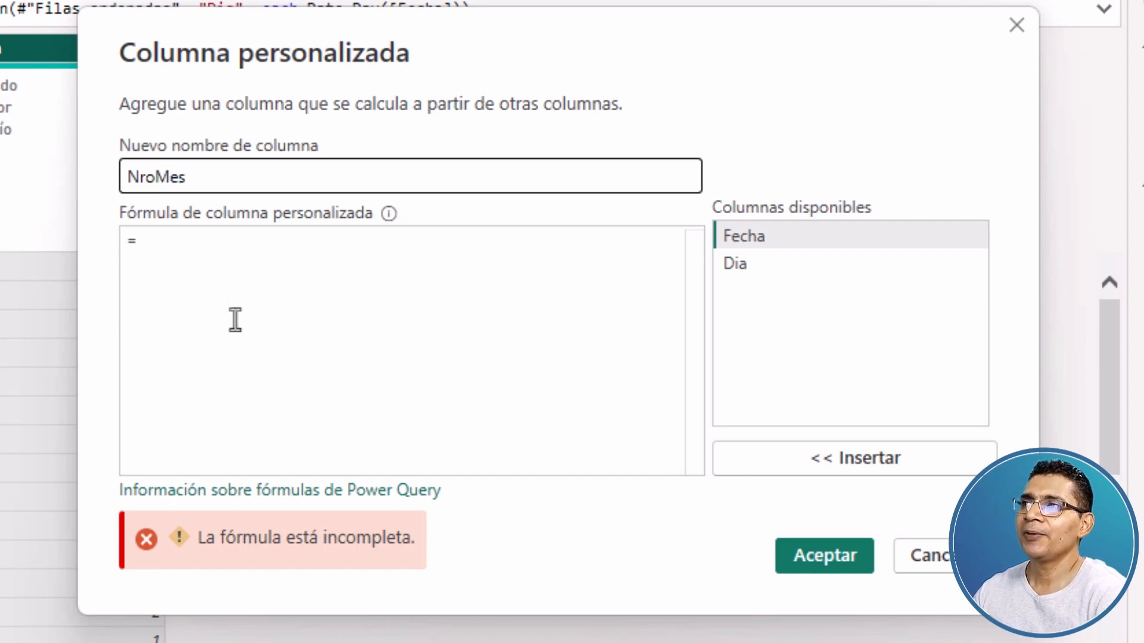
Begin the NroMes formula with the Date.Month function, removing the duplicated Date prefix.
{"action": "left_click", "coordinate": [198, 253]}
{"action": "type", "text": "a"}
{"action": "key", "text": "BackSpace"}
{"action": "type", "text": "Date."}
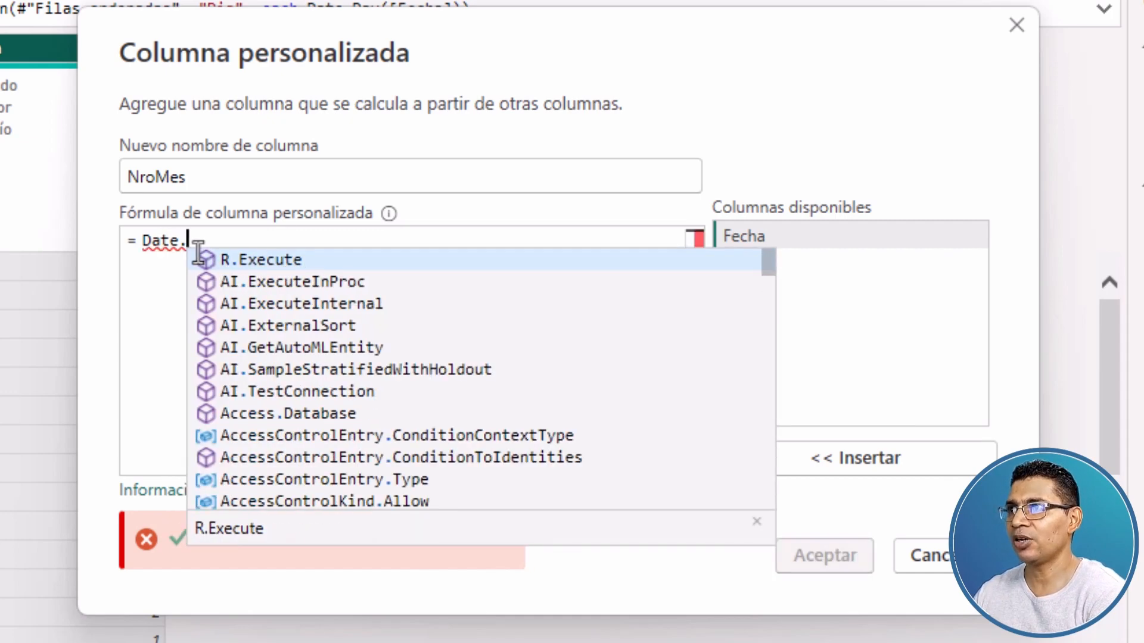
{"action": "type", "text": "mo"}
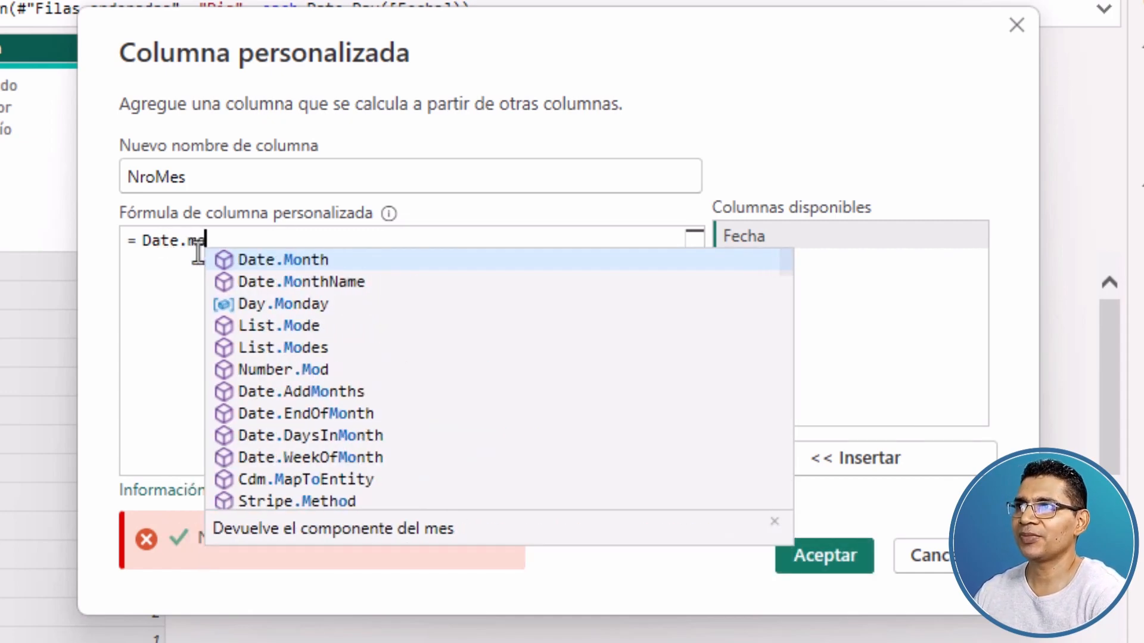
{"action": "left_click", "coordinate": [317, 262]}
{"action": "left_click", "coordinate": [180, 246]}
{"action": "key", "text": "BackSpace"}
{"action": "key", "text": "BackSpace"}
{"action": "key", "text": "BackSpace"}
{"action": "key", "text": "BackSpace"}
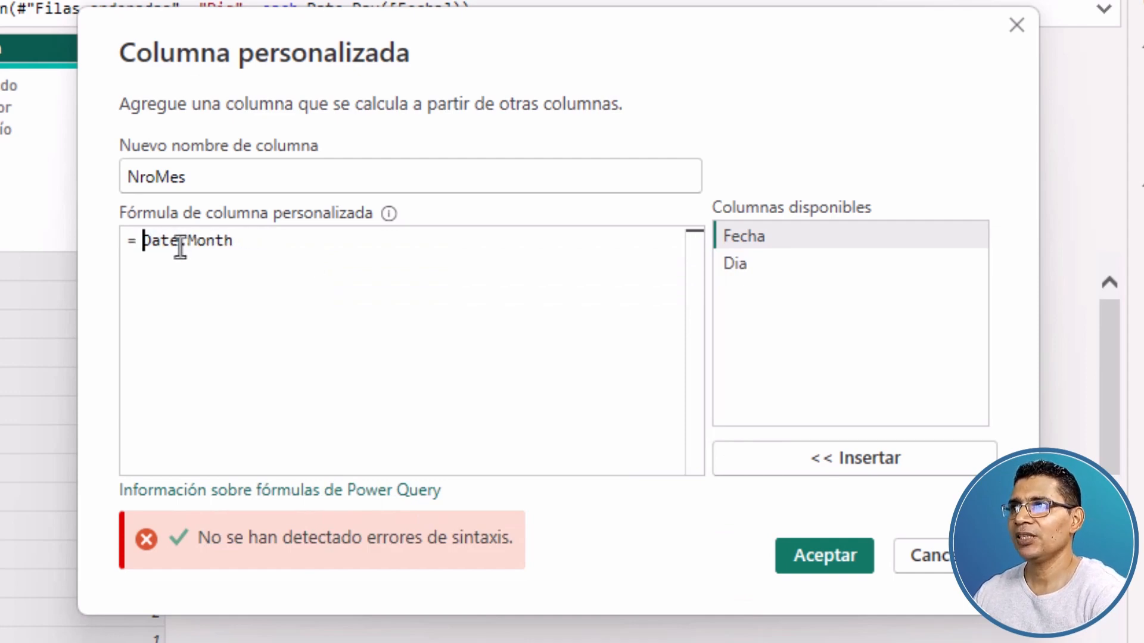
Pass the Fecha column as the argument of Date.Month and add the NroMes column to the table.
{"action": "left_click", "coordinate": [397, 252]}
{"action": "type", "text": "("}
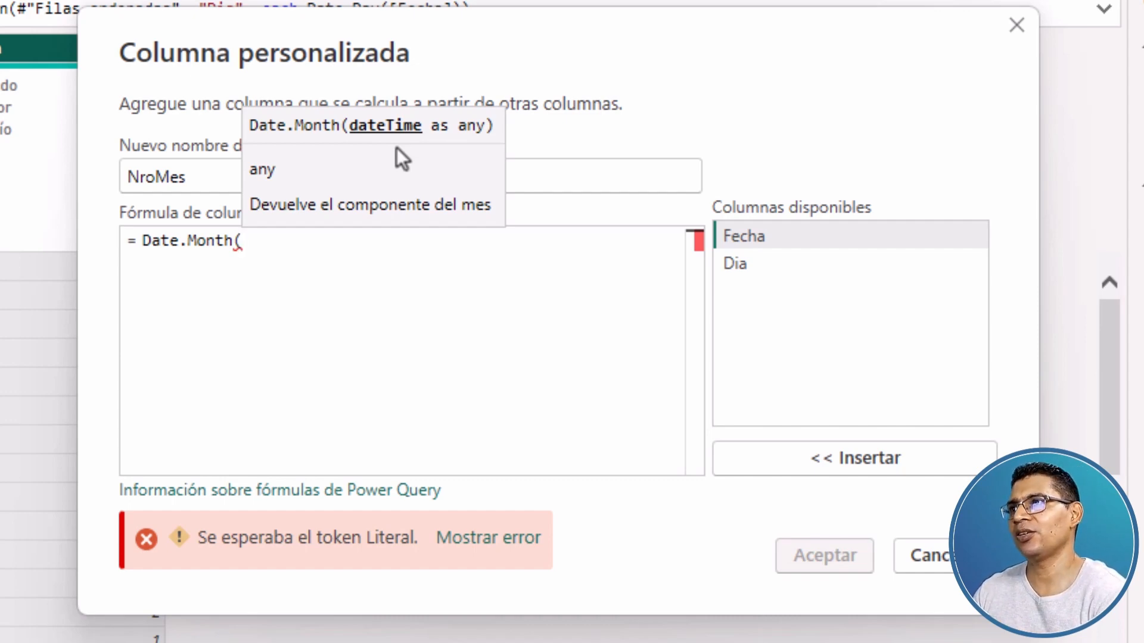
{"action": "double_click", "coordinate": [761, 244]}
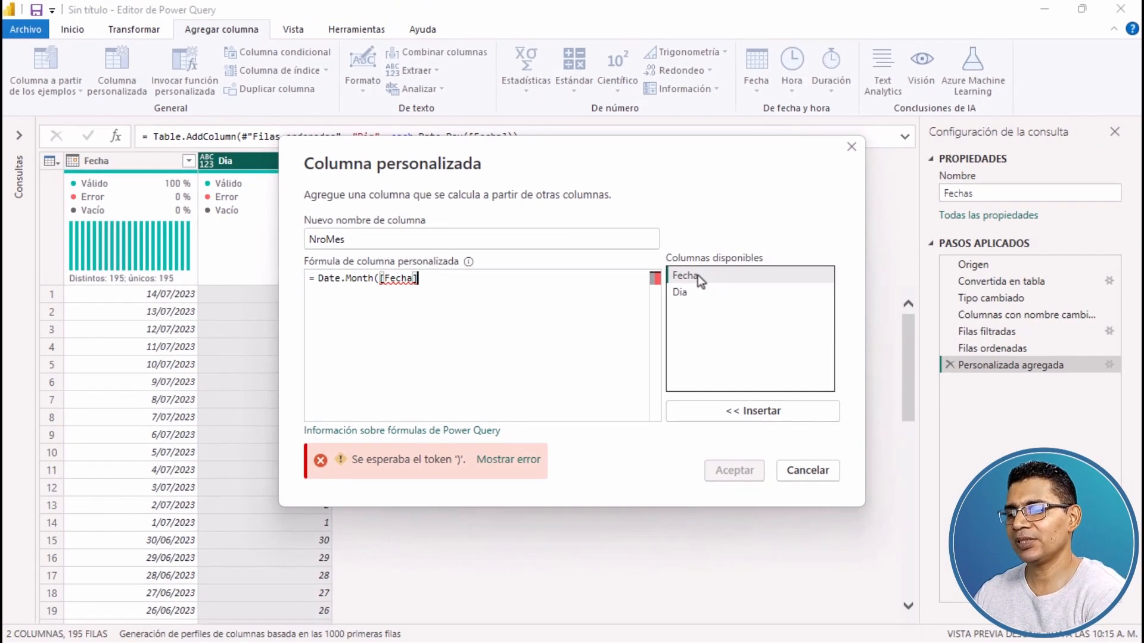
{"action": "type", "text": ")"}
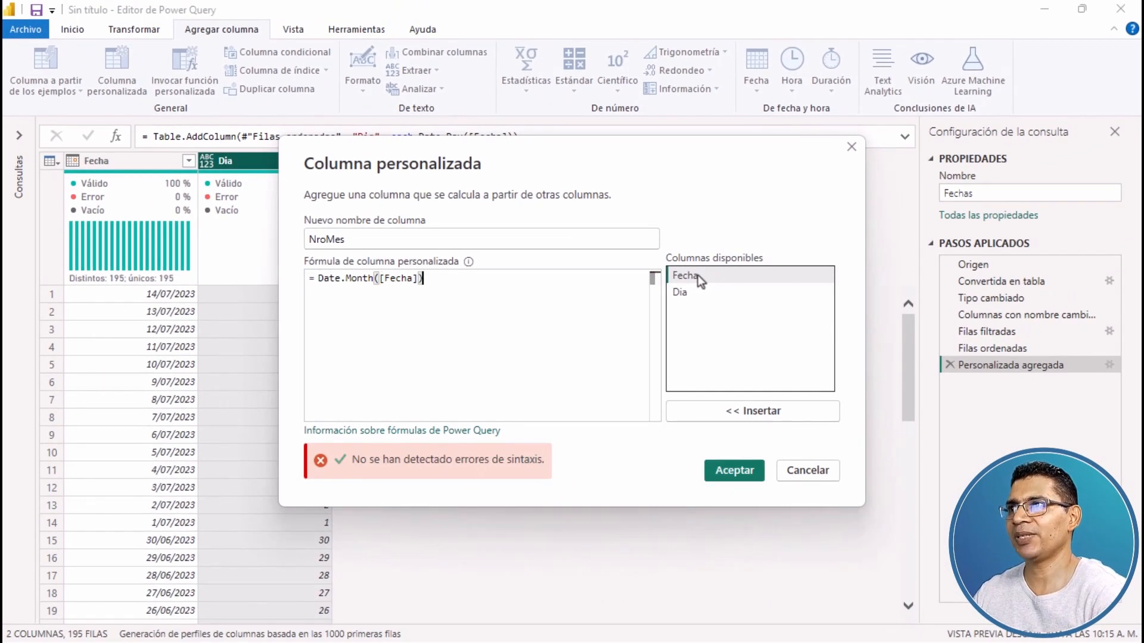
{"action": "left_click", "coordinate": [735, 469]}
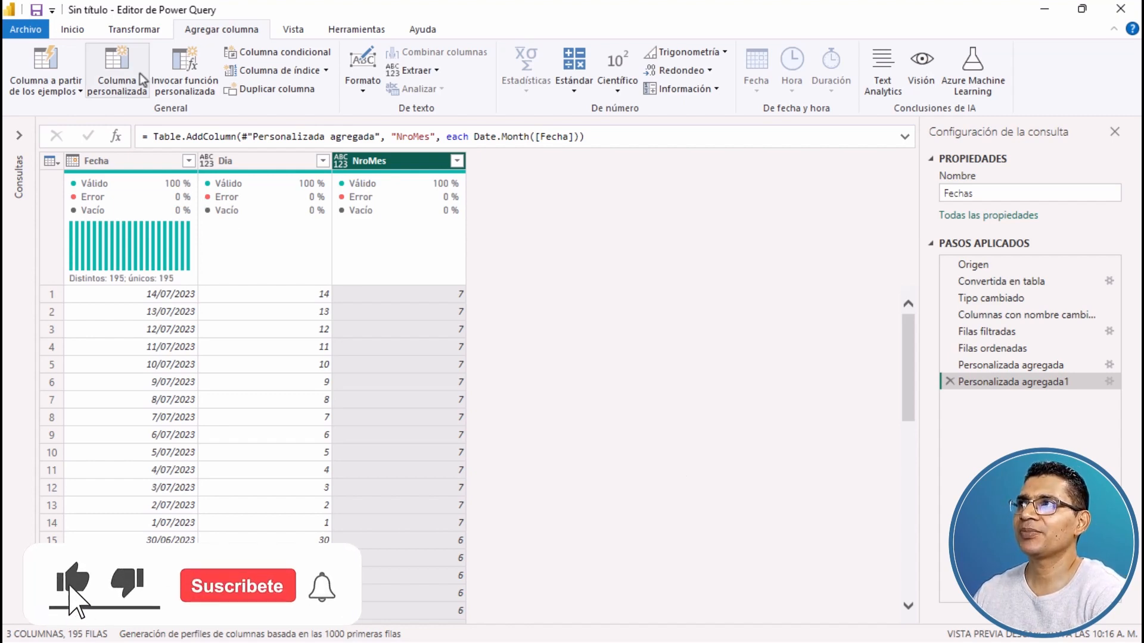
Start a further custom column and name it Nombre_mes.
{"action": "left_click", "coordinate": [121, 77]}
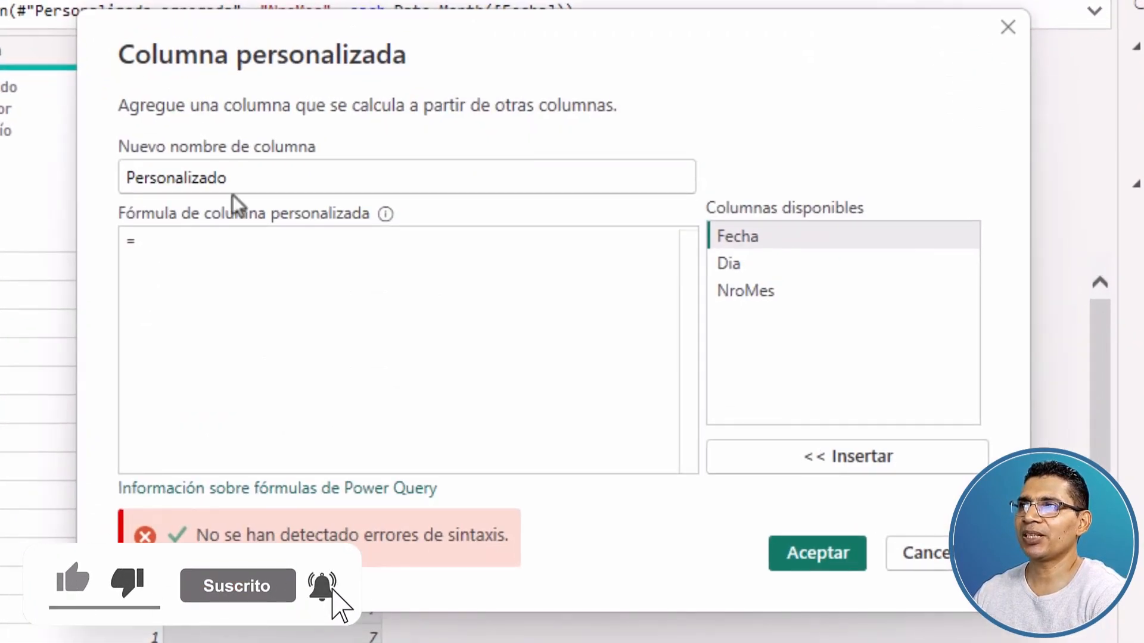
{"action": "left_click_drag", "start_coordinate": [255, 179], "coordinate": [88, 179]}
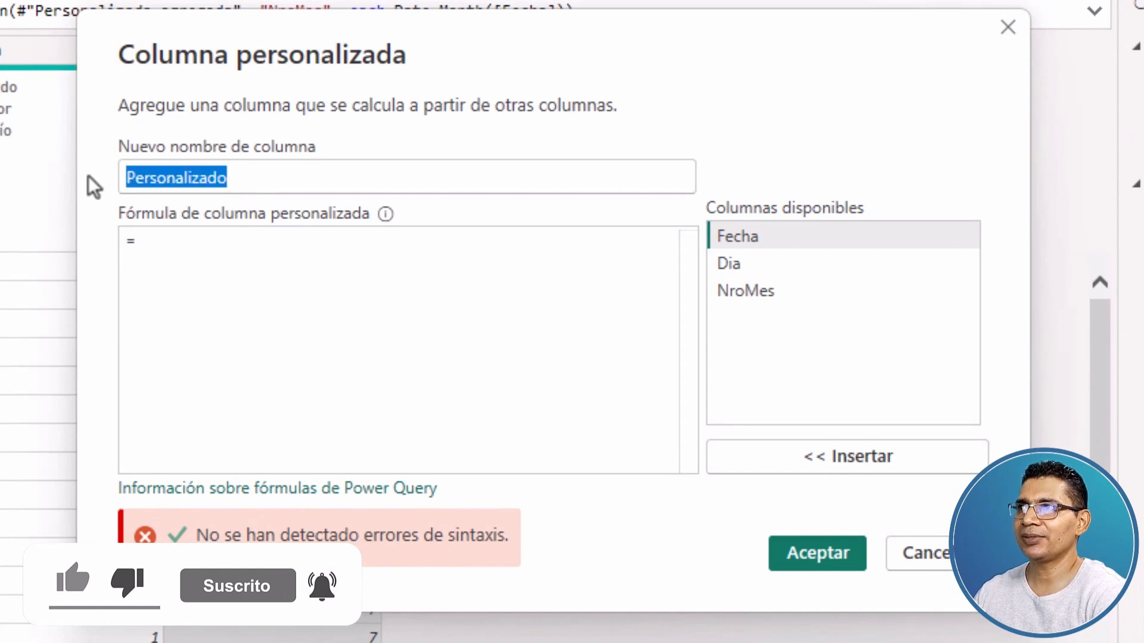
{"action": "type", "text": "Nombre"}
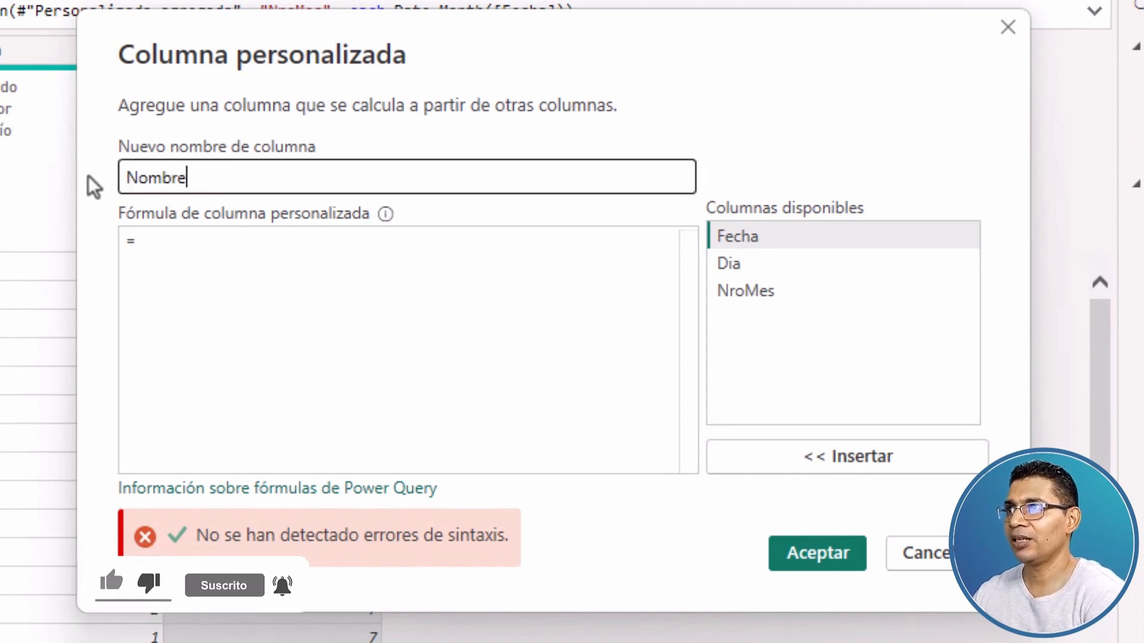
{"action": "type", "text": "_mes"}
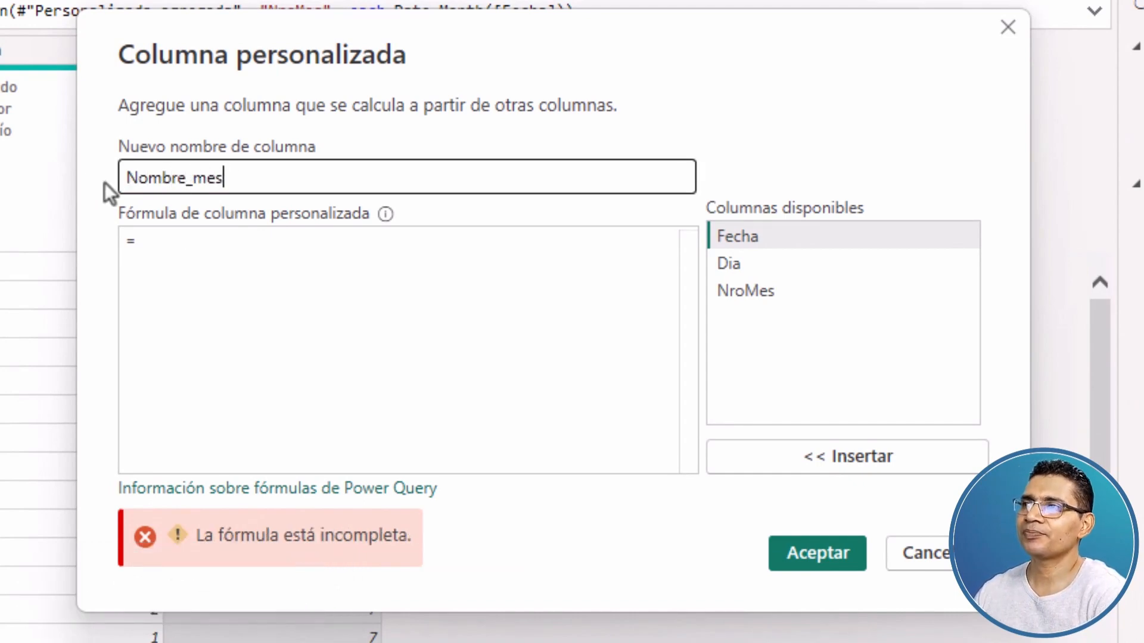
Begin the Nombre_mes formula with the Date.MonthName function, removing the duplicated Date prefix.
{"action": "left_click", "coordinate": [191, 253]}
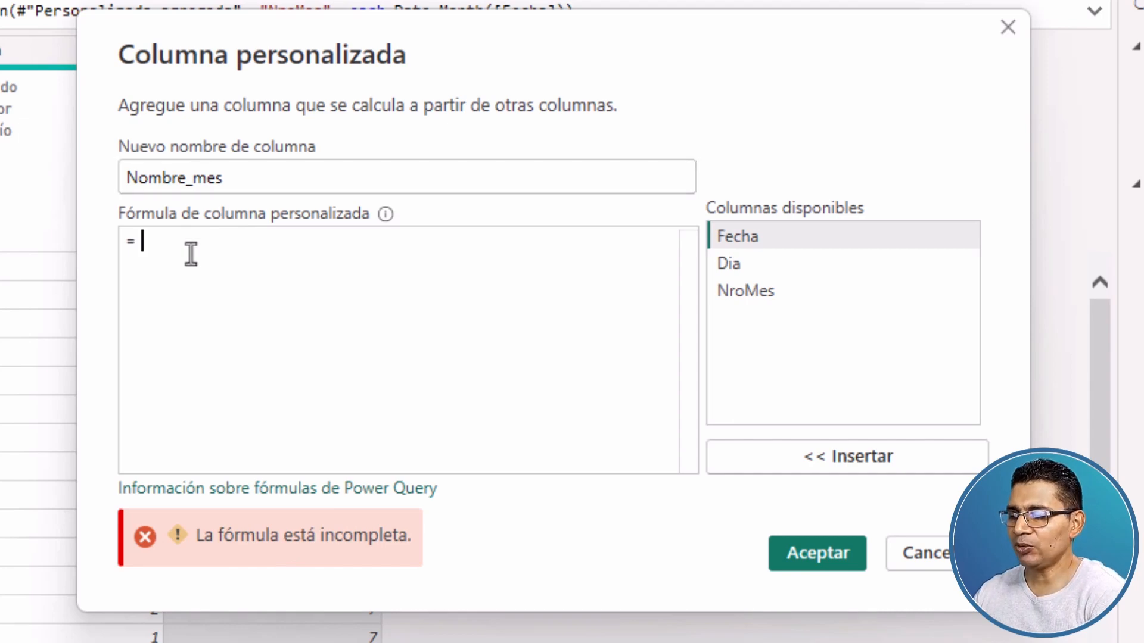
{"action": "type", "text": "Date."}
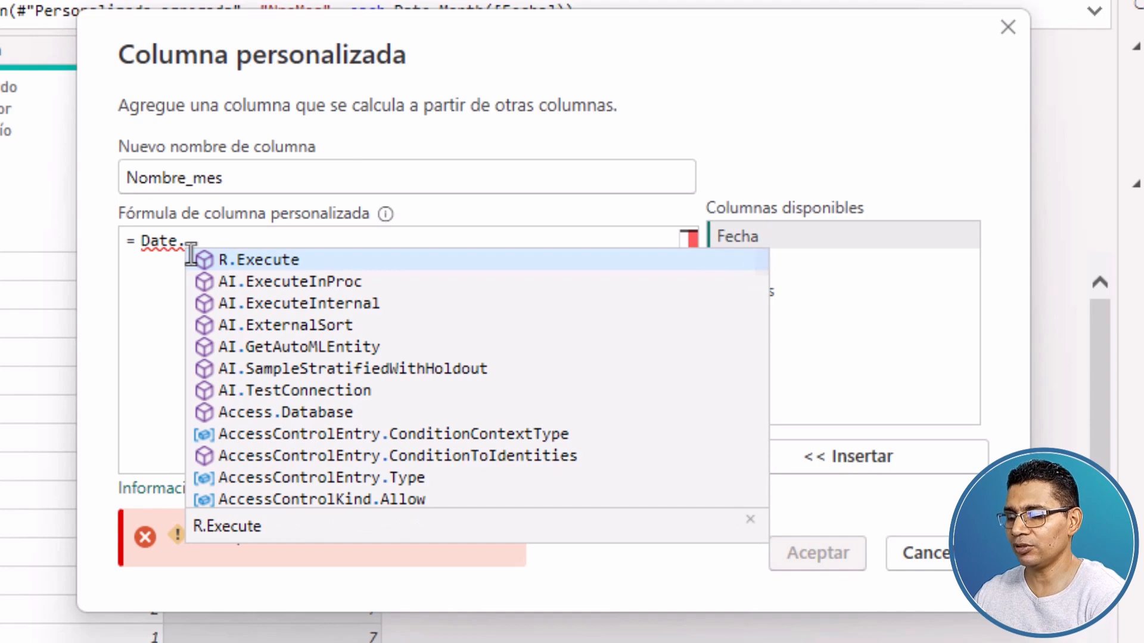
{"action": "type", "text": "Mon"}
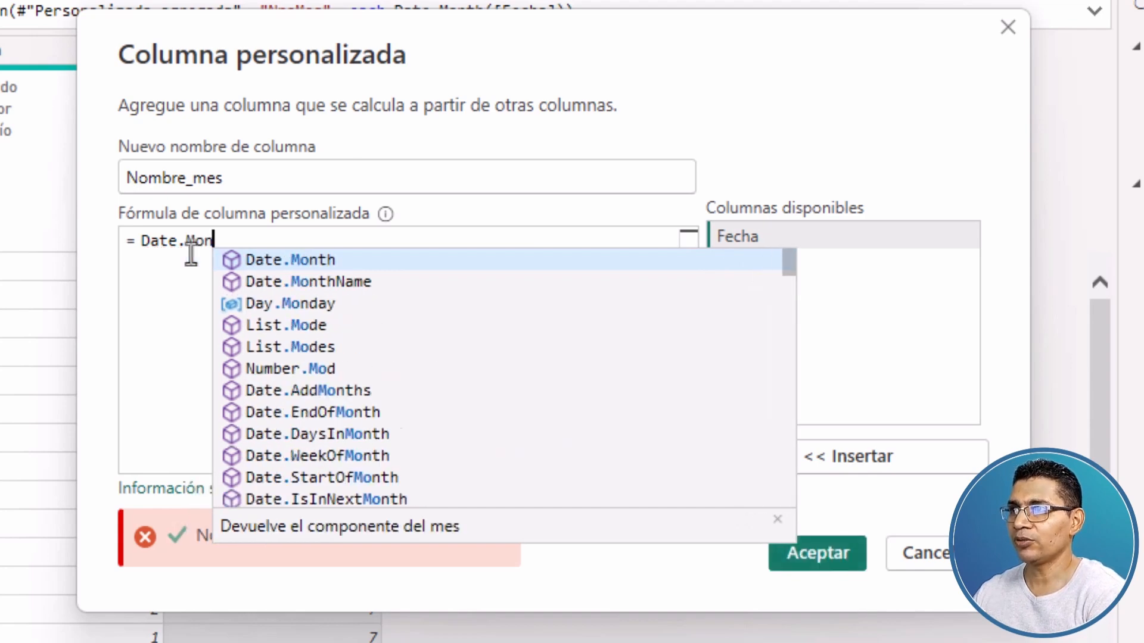
{"action": "left_click", "coordinate": [362, 283]}
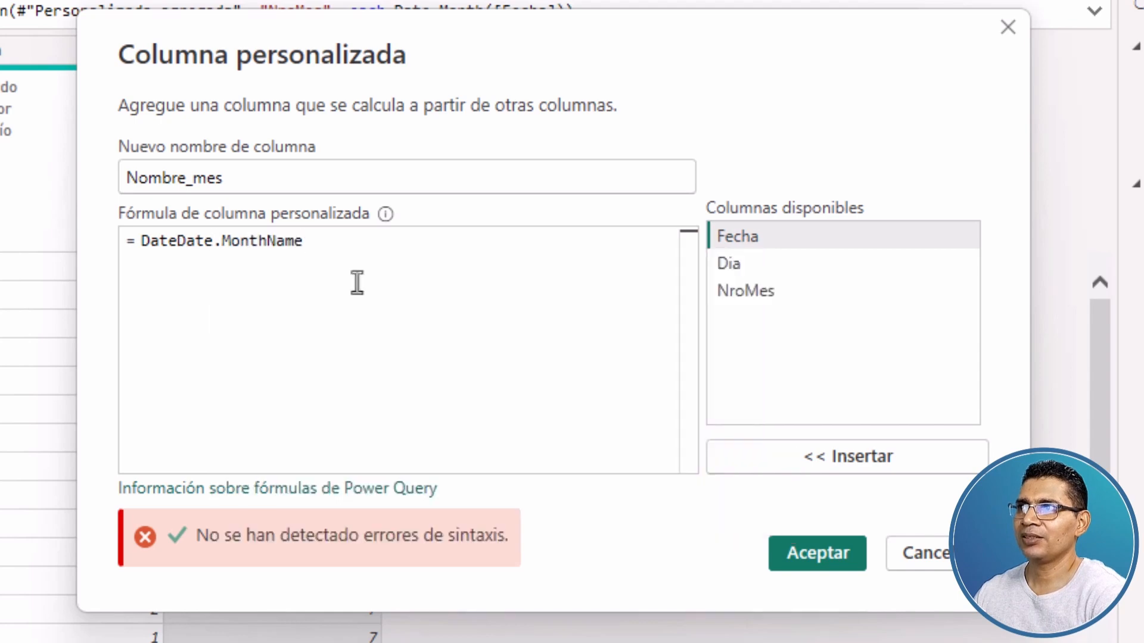
{"action": "left_click", "coordinate": [174, 240]}
{"action": "key", "text": "BackSpace"}
{"action": "key", "text": "BackSpace"}
{"action": "key", "text": "BackSpace"}
{"action": "key", "text": "BackSpace"}
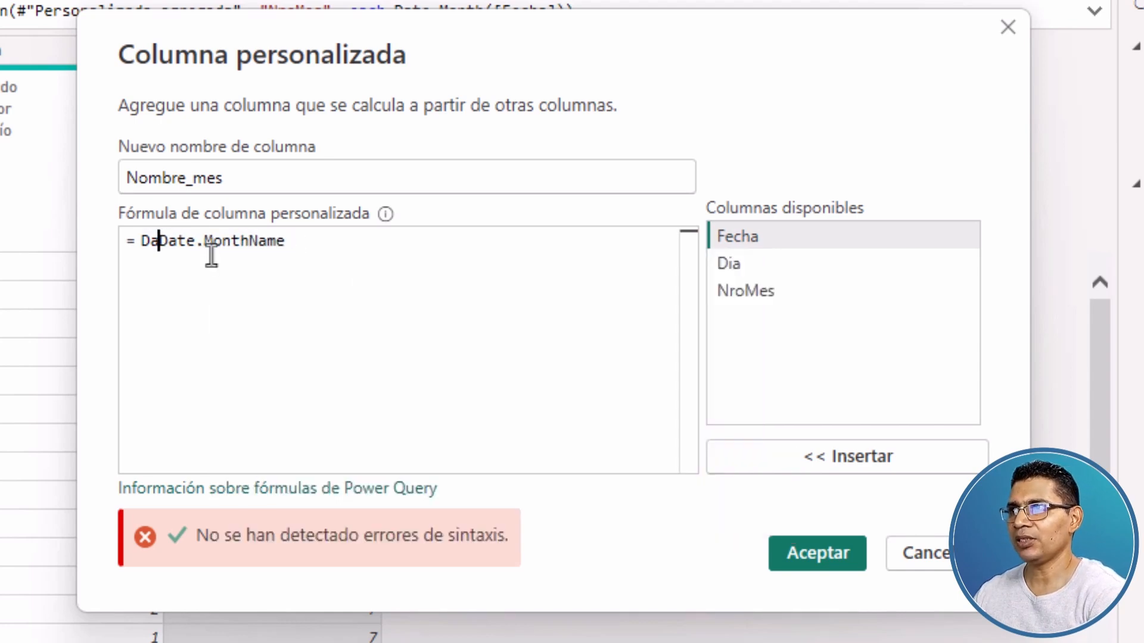
Open the argument list of Date.MonthName and pass the Fecha column as its first argument.
{"action": "left_click", "coordinate": [305, 247]}
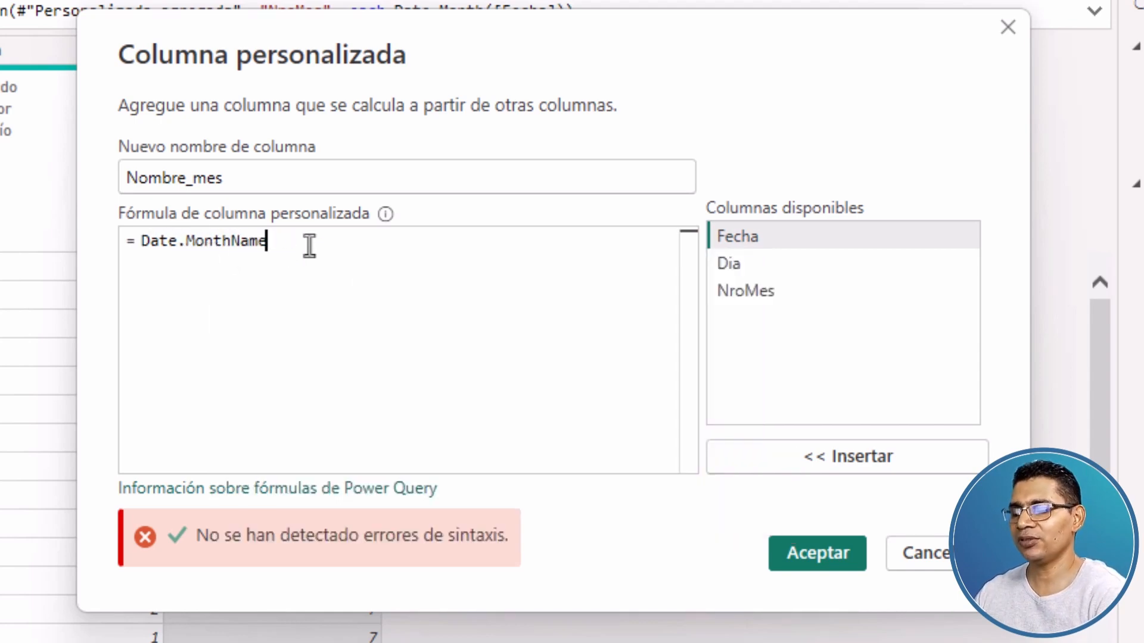
{"action": "type", "text": "("}
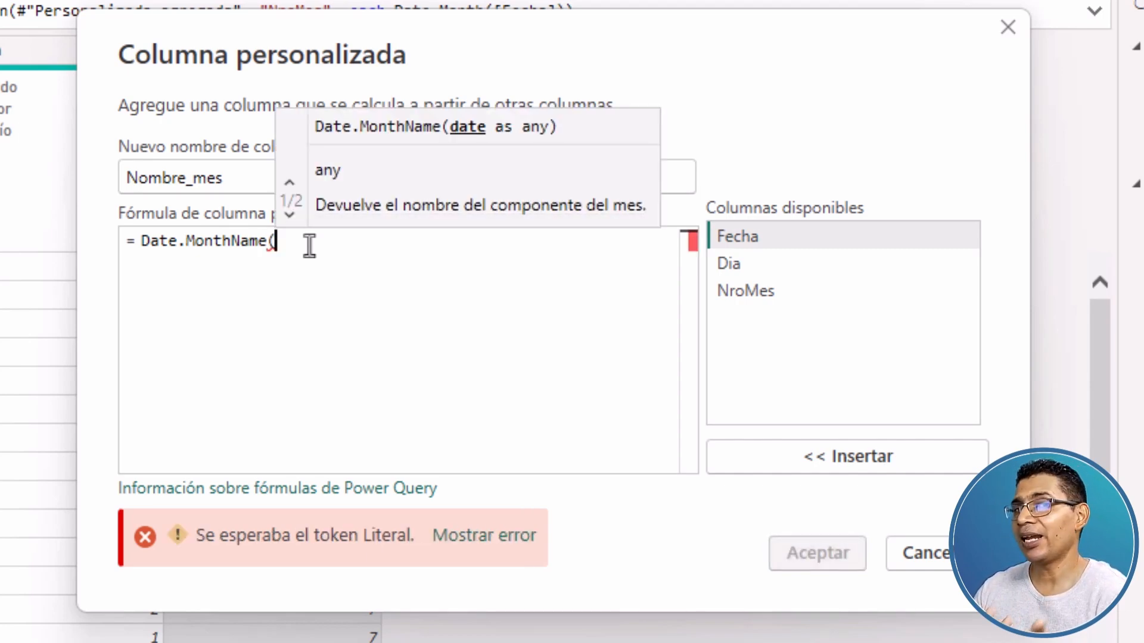
{"action": "left_click", "coordinate": [761, 242]}
{"action": "double_click", "coordinate": [760, 239]}
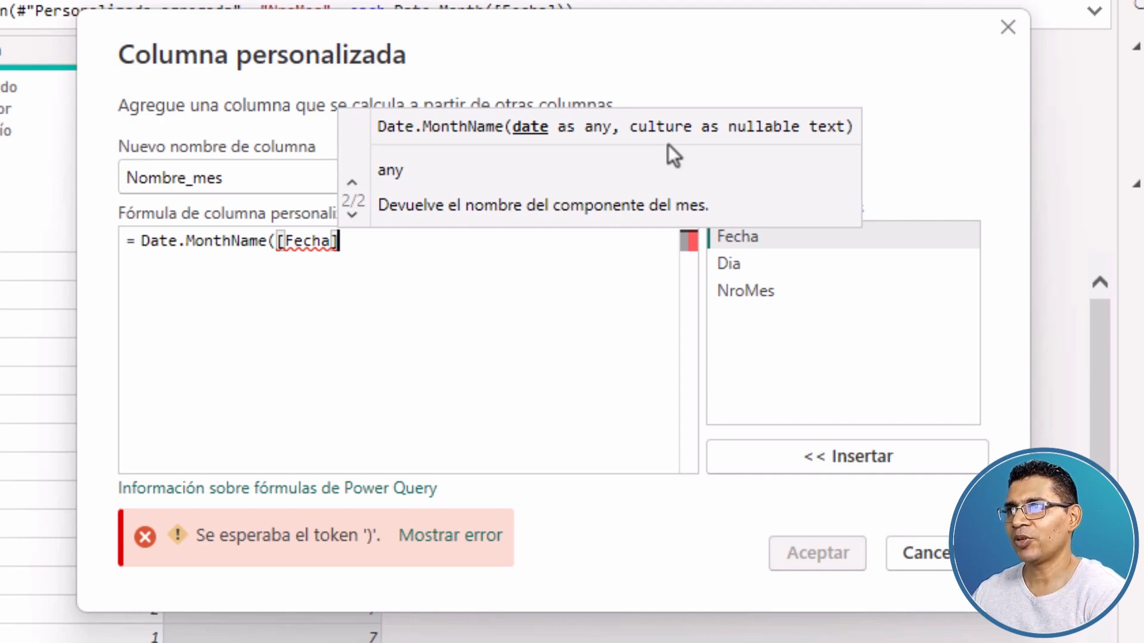
Add "en-US" as the culture argument of Date.MonthName, close the formula and add the Nombre_mes column to the table.
{"action": "type", "text": ", \""}
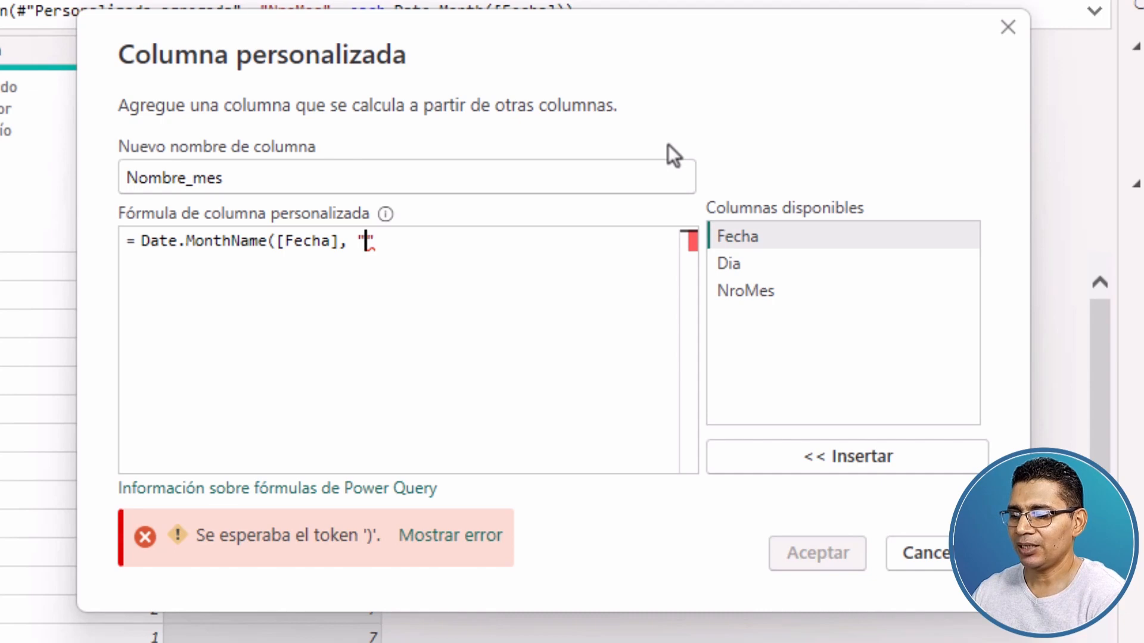
{"action": "type", "text": "en"}
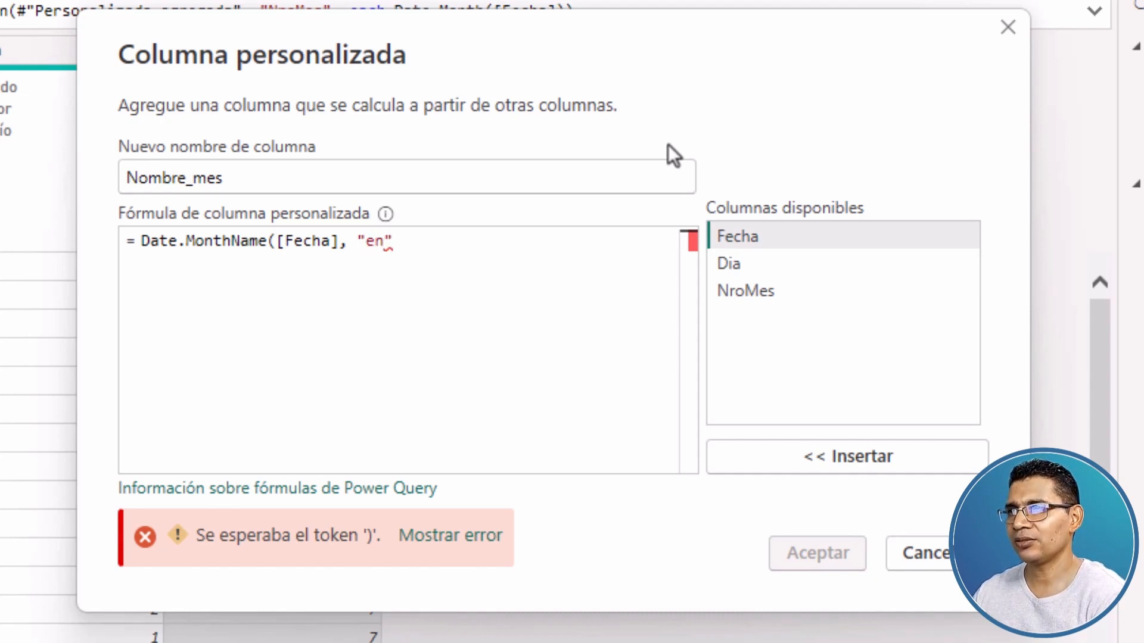
{"action": "type", "text": "-U"}
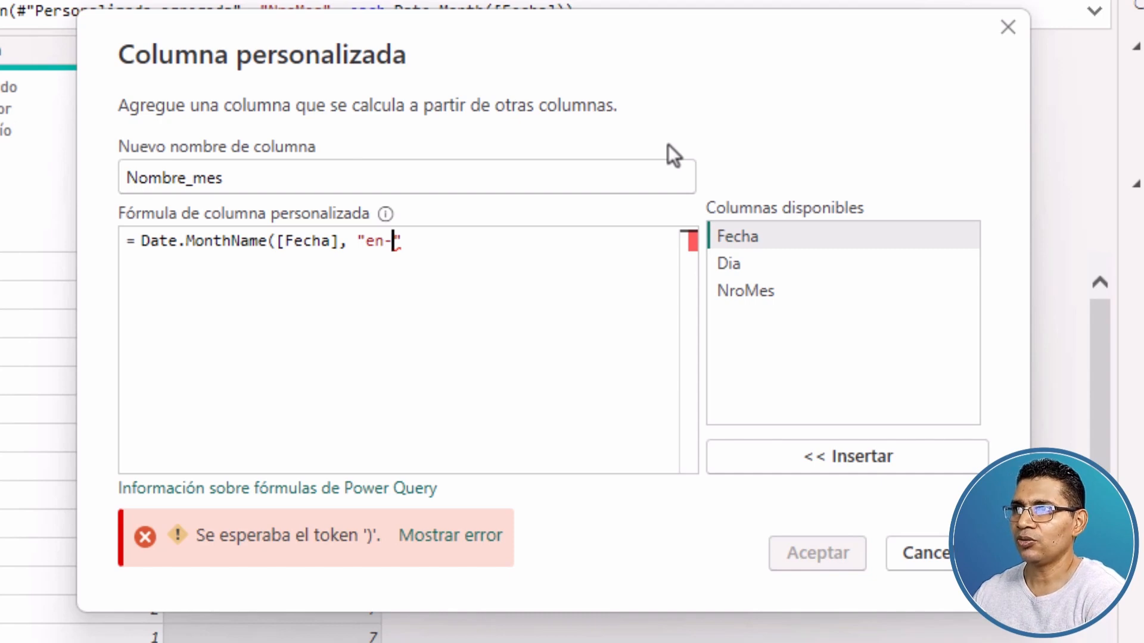
{"action": "type", "text": "S"}
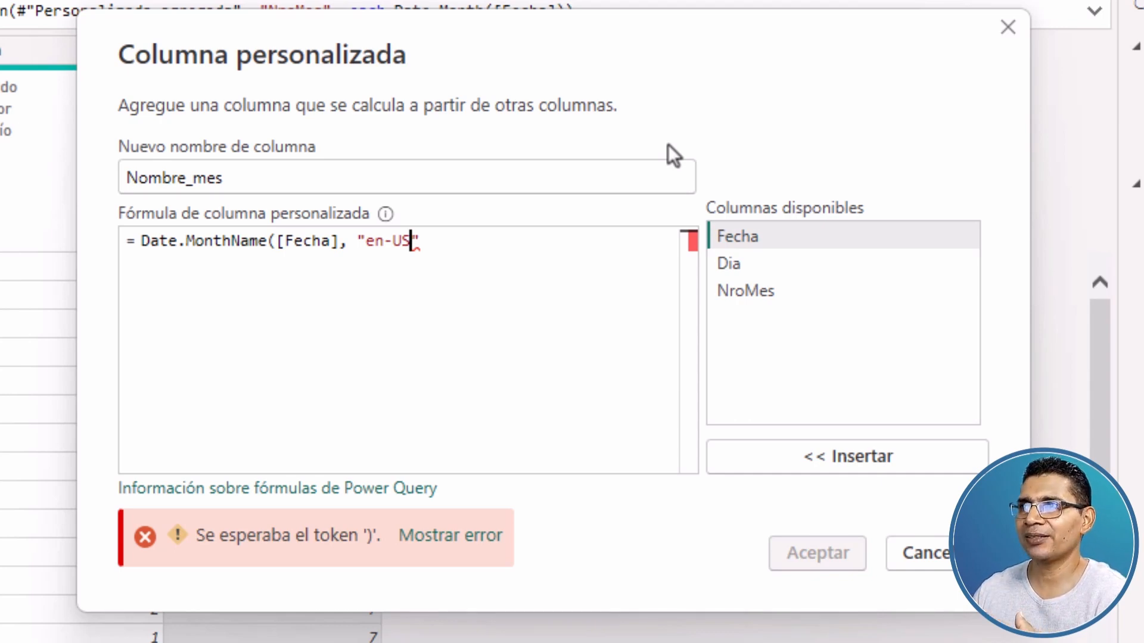
{"action": "key", "text": "Right"}
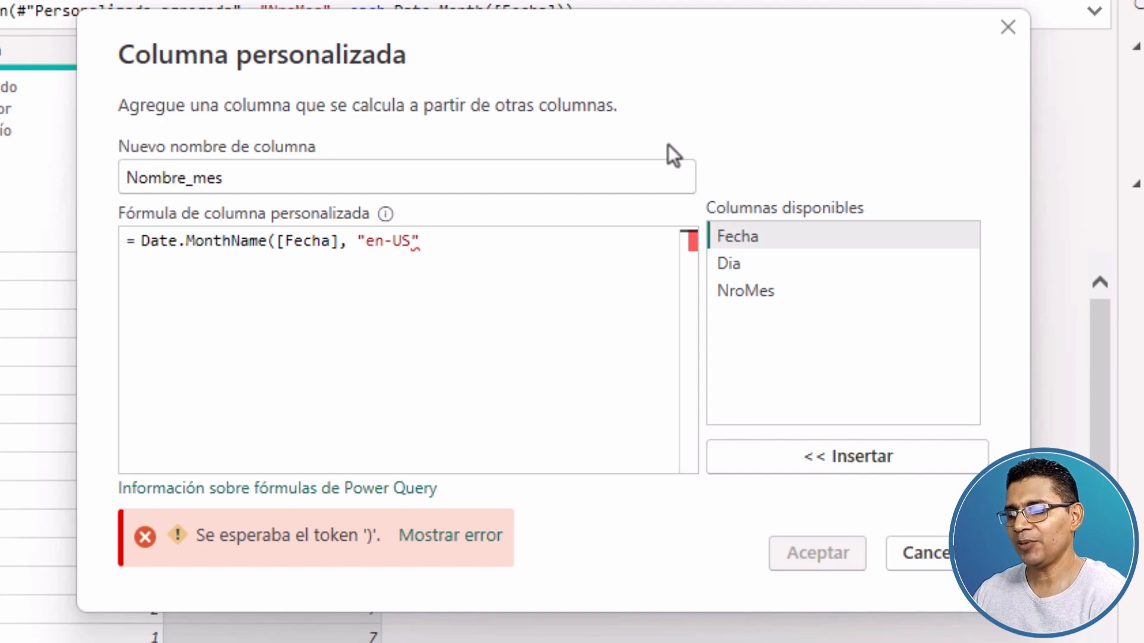
{"action": "type", "text": ")"}
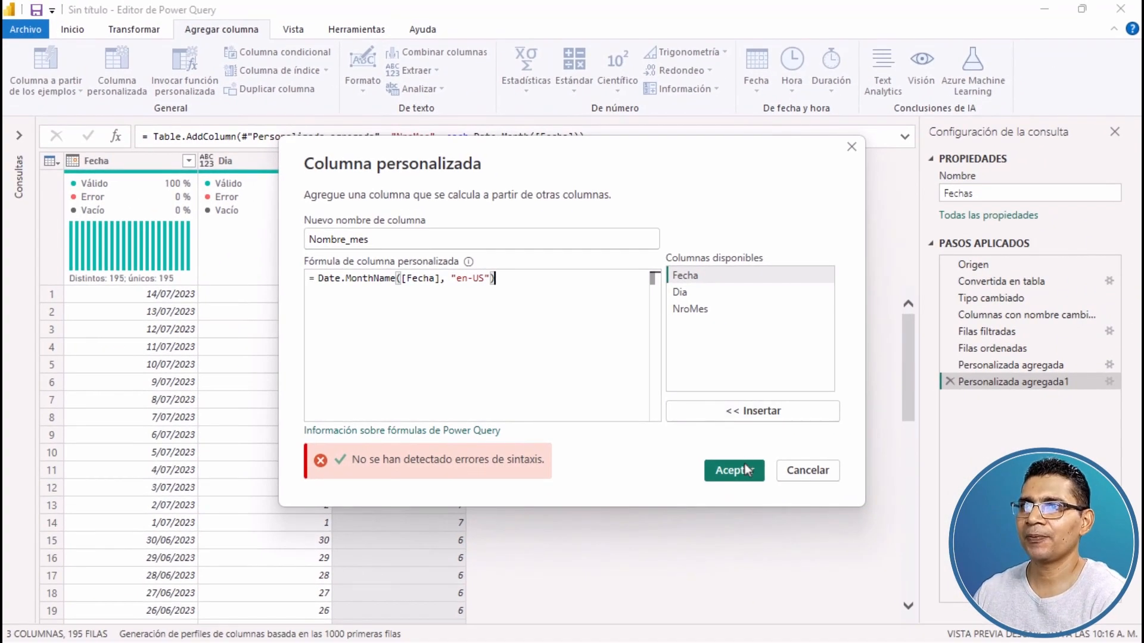
{"action": "left_click", "coordinate": [734, 474]}
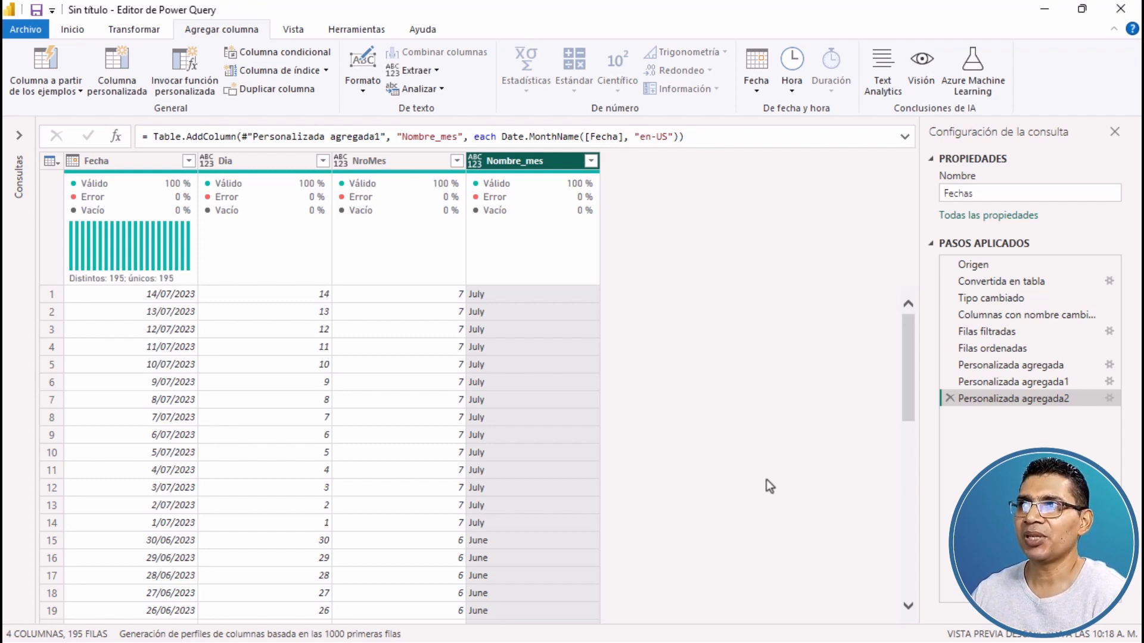
Start another custom column and name it nombre_dia_semana.
{"action": "left_click", "coordinate": [127, 74]}
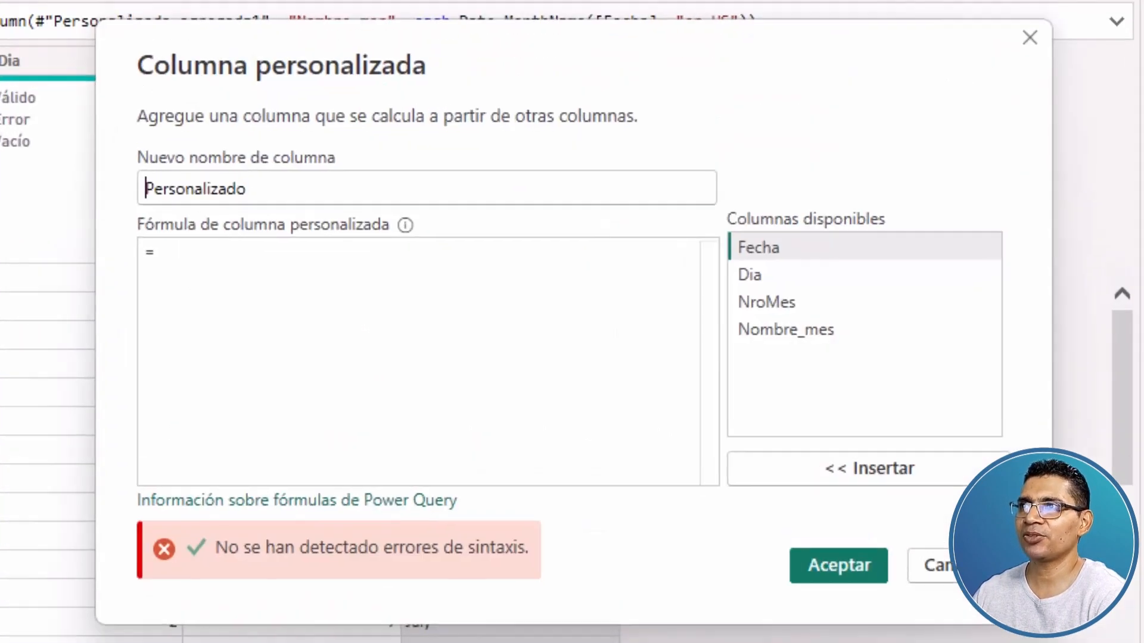
{"action": "double_click", "coordinate": [261, 192]}
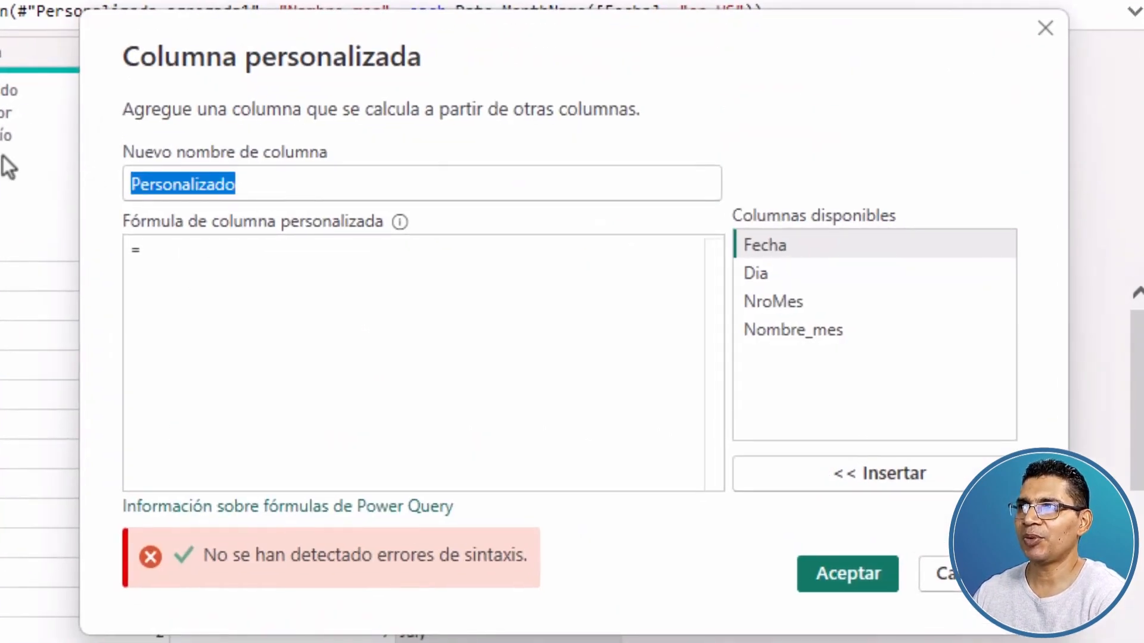
{"action": "type", "text": "nombre"}
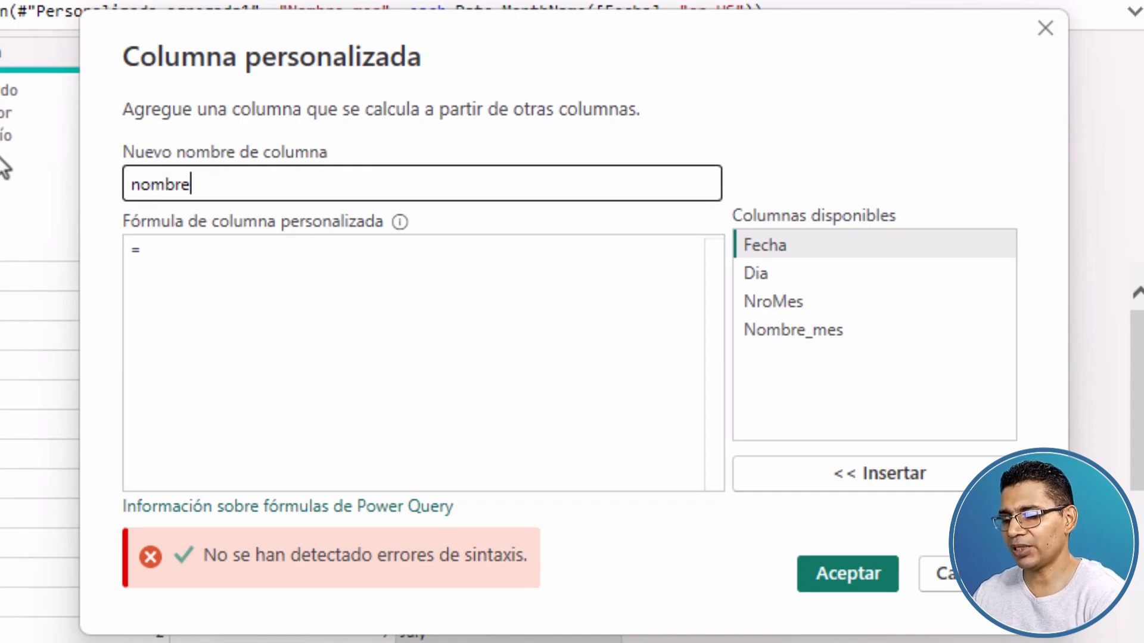
{"action": "type", "text": "_dia_semana"}
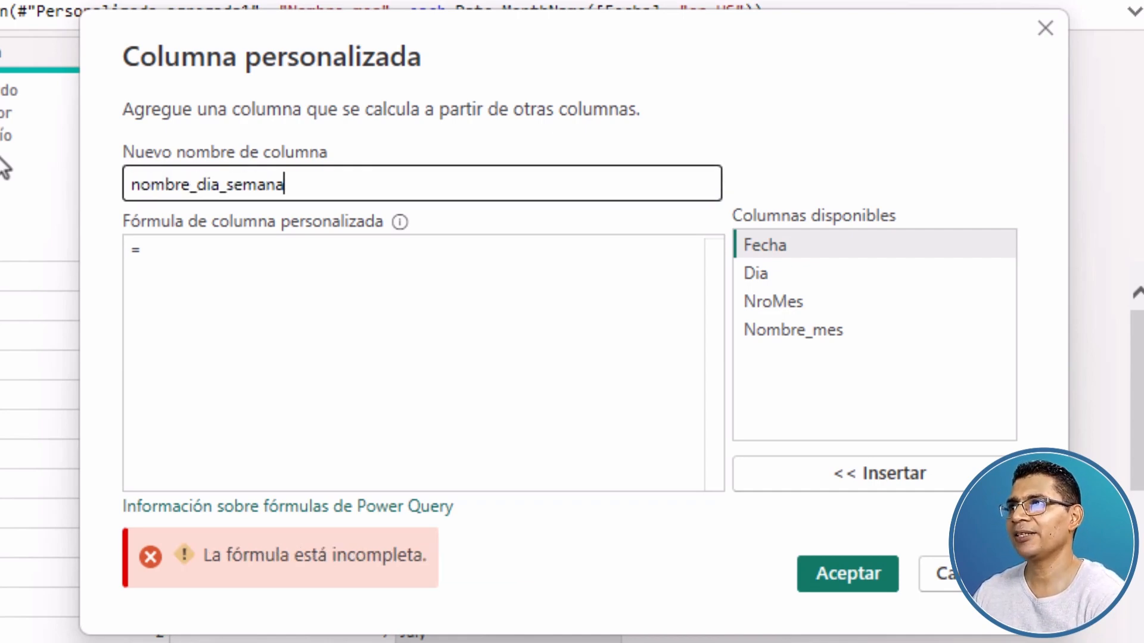
Enter the formula Date.DayOfWeekName([Fecha]) and add the nombre_dia_semana column to the table.
{"action": "left_click", "coordinate": [220, 262]}
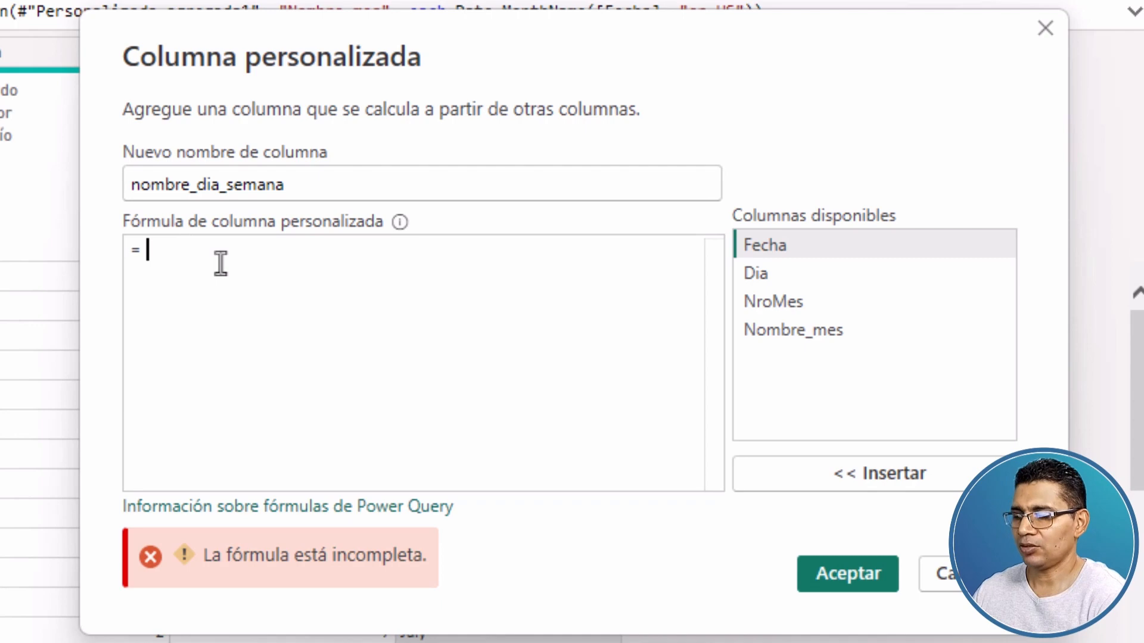
{"action": "type", "text": "Date"}
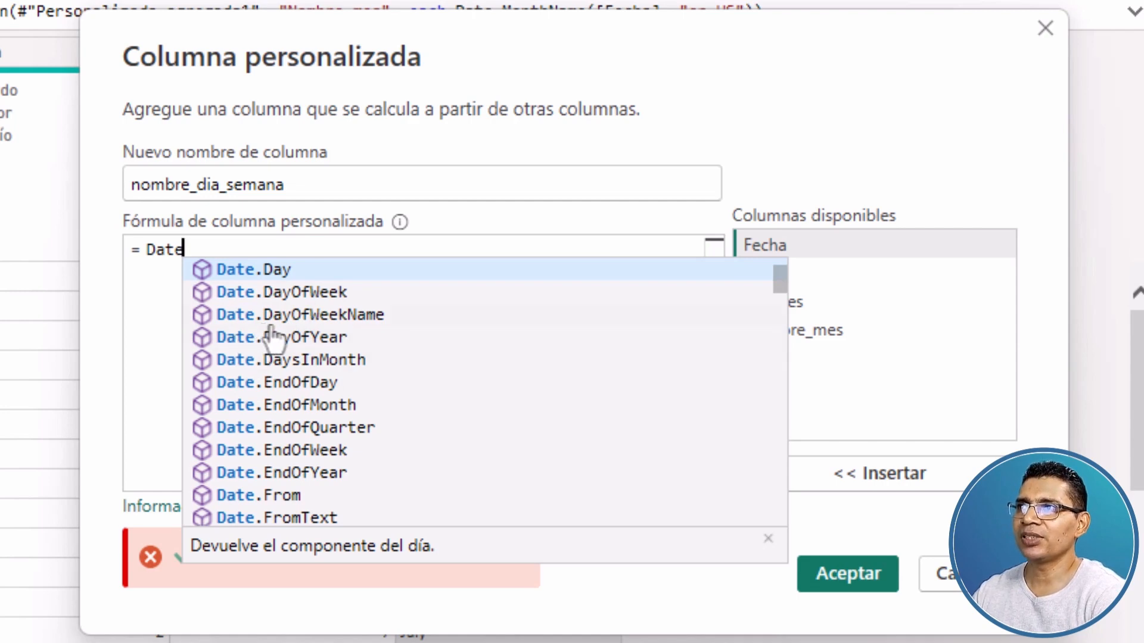
{"action": "left_click", "coordinate": [355, 316]}
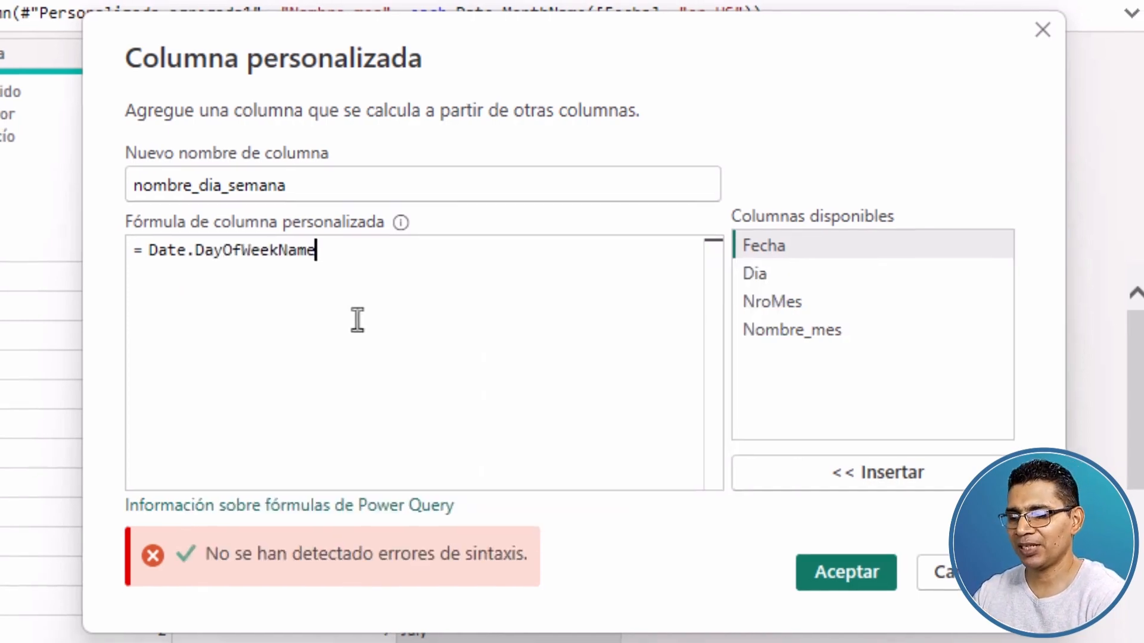
{"action": "type", "text": "("}
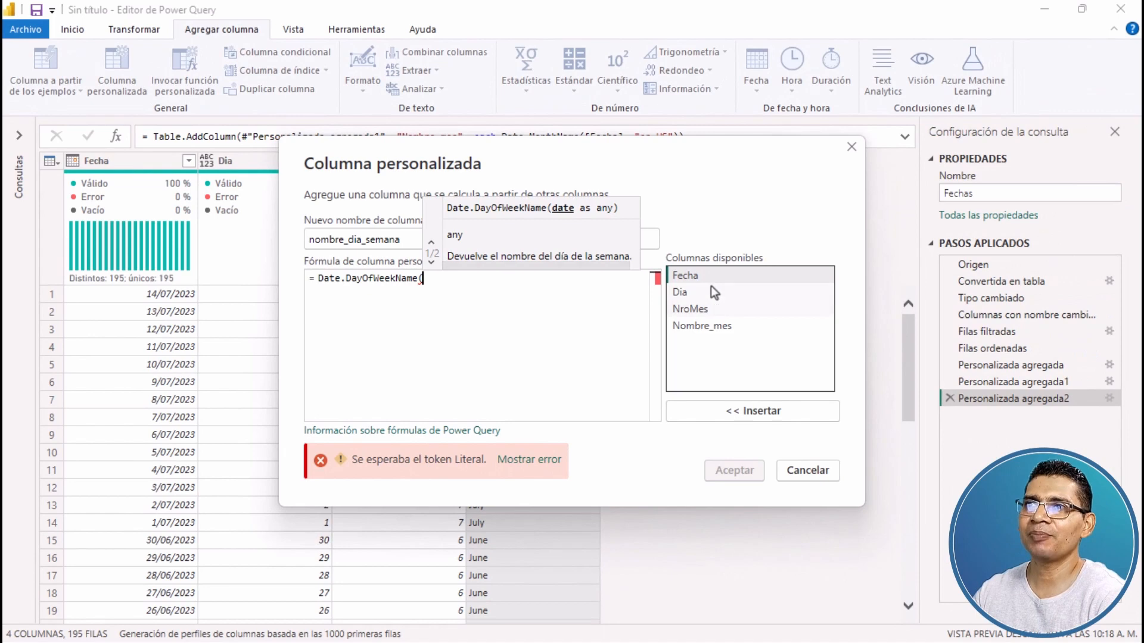
{"action": "double_click", "coordinate": [702, 276]}
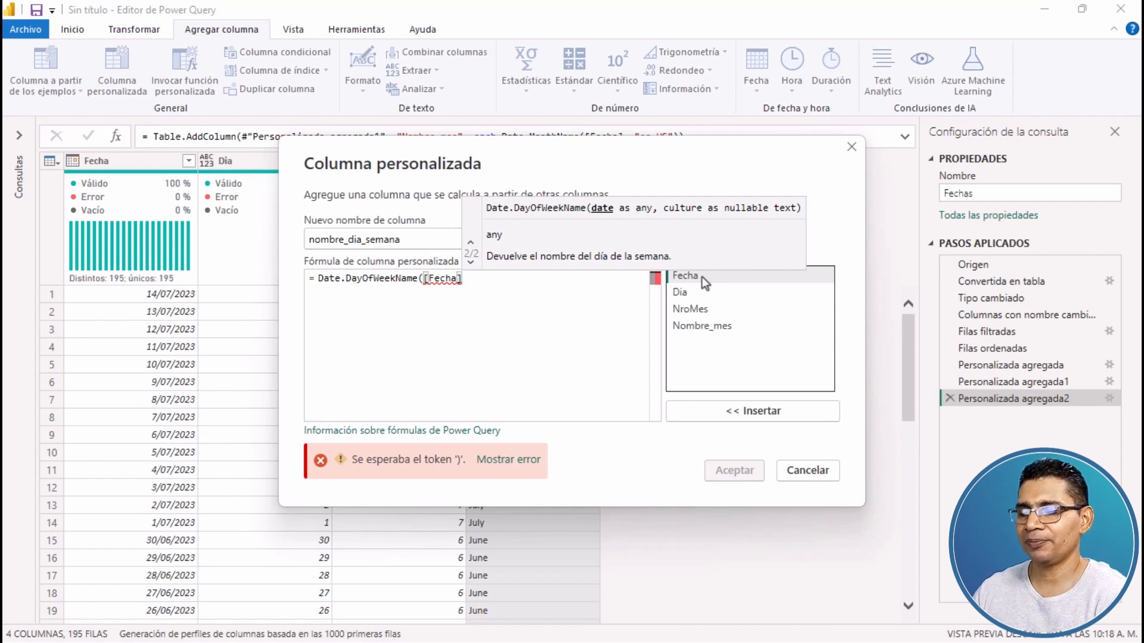
{"action": "type", "text": ")"}
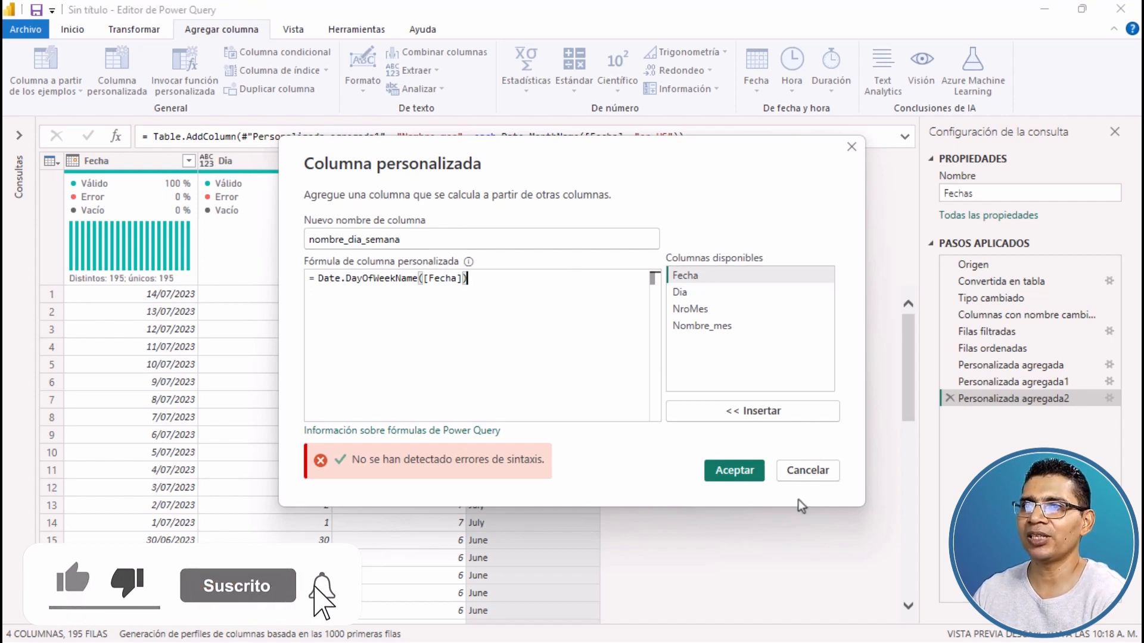
{"action": "left_click", "coordinate": [736, 472]}
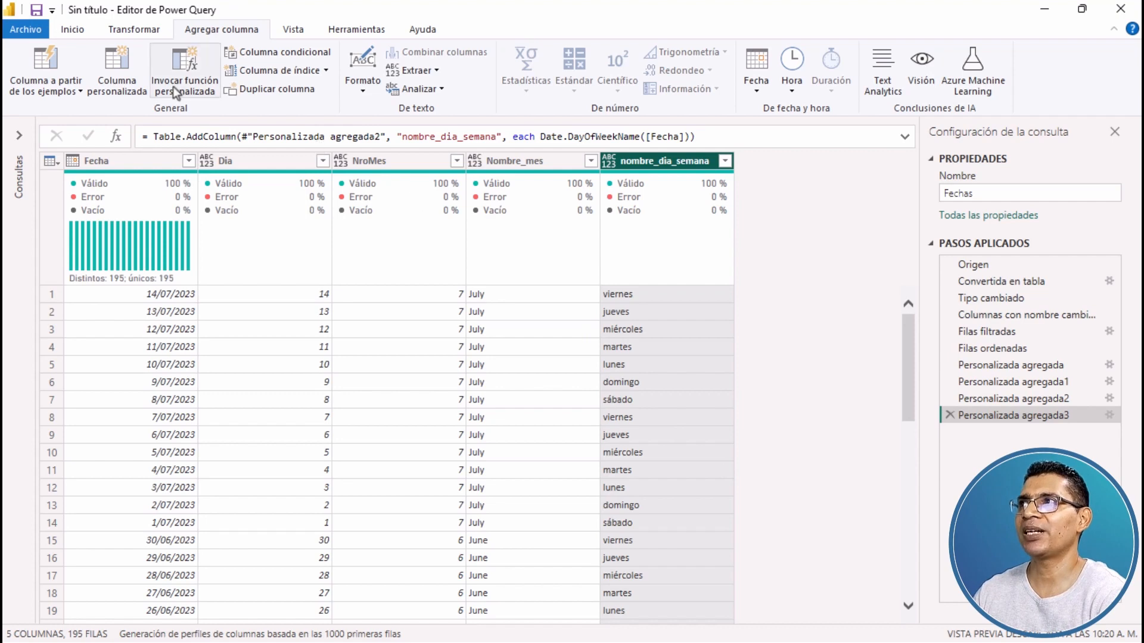
Start another custom column and name it nor_dia_semana.
{"action": "left_click", "coordinate": [119, 68]}
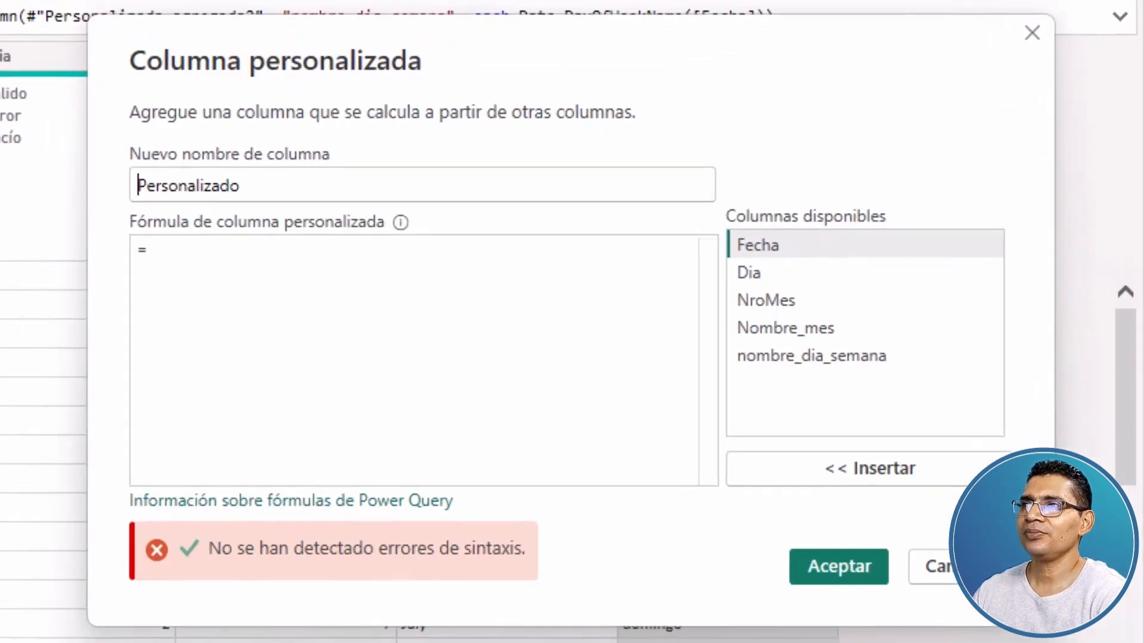
{"action": "left_click_drag", "start_coordinate": [260, 184], "coordinate": [125, 186]}
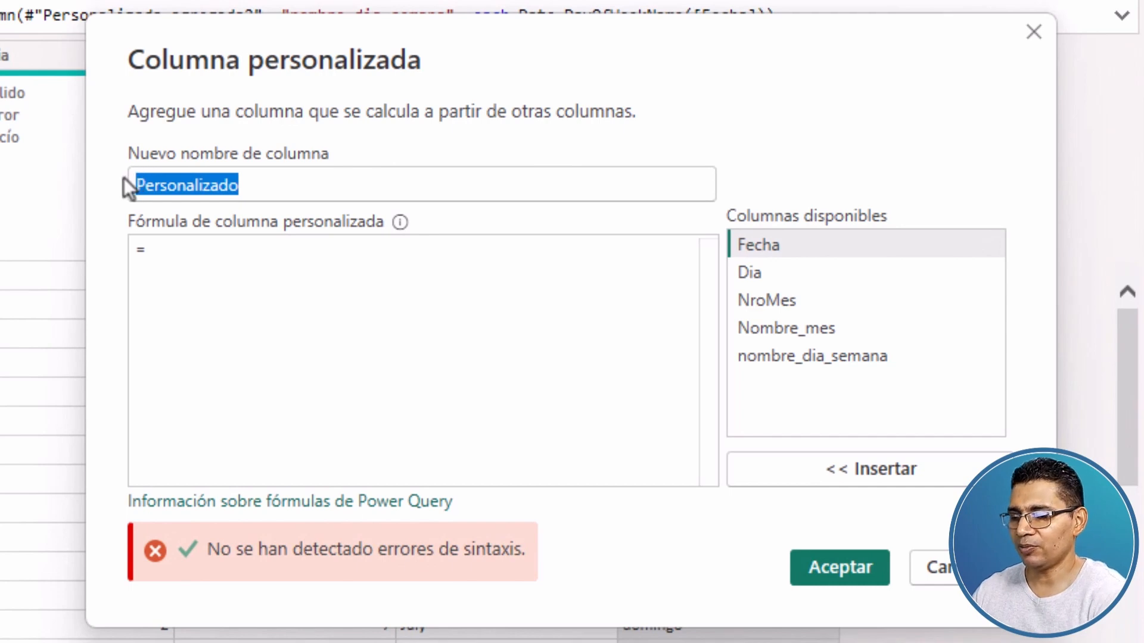
{"action": "type", "text": "nor_dia_semana"}
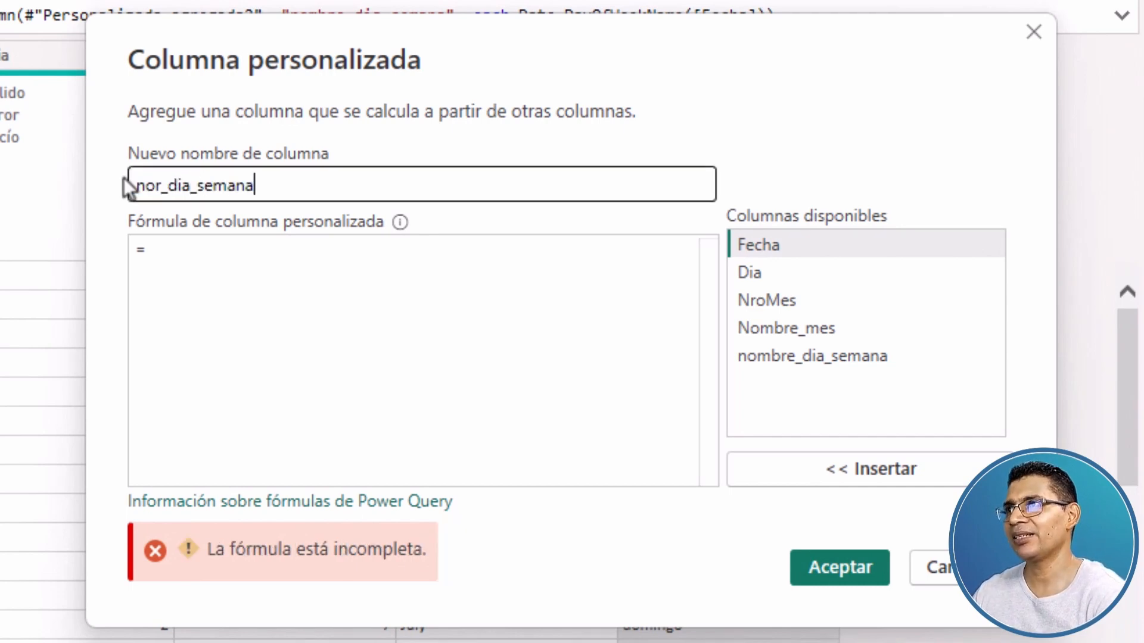
Enter the formula Date.DayOfWeek([Fecha]) and add the nor_dia_semana column to the table.
{"action": "left_click", "coordinate": [184, 250]}
{"action": "type", "text": "Date"}
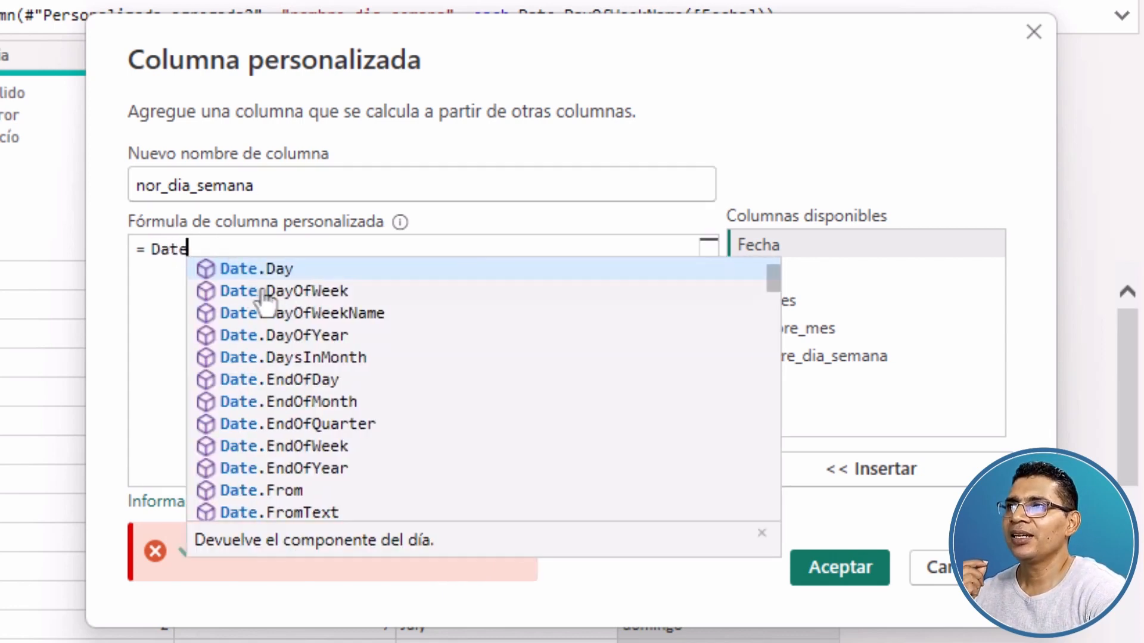
{"action": "type", "text": "."}
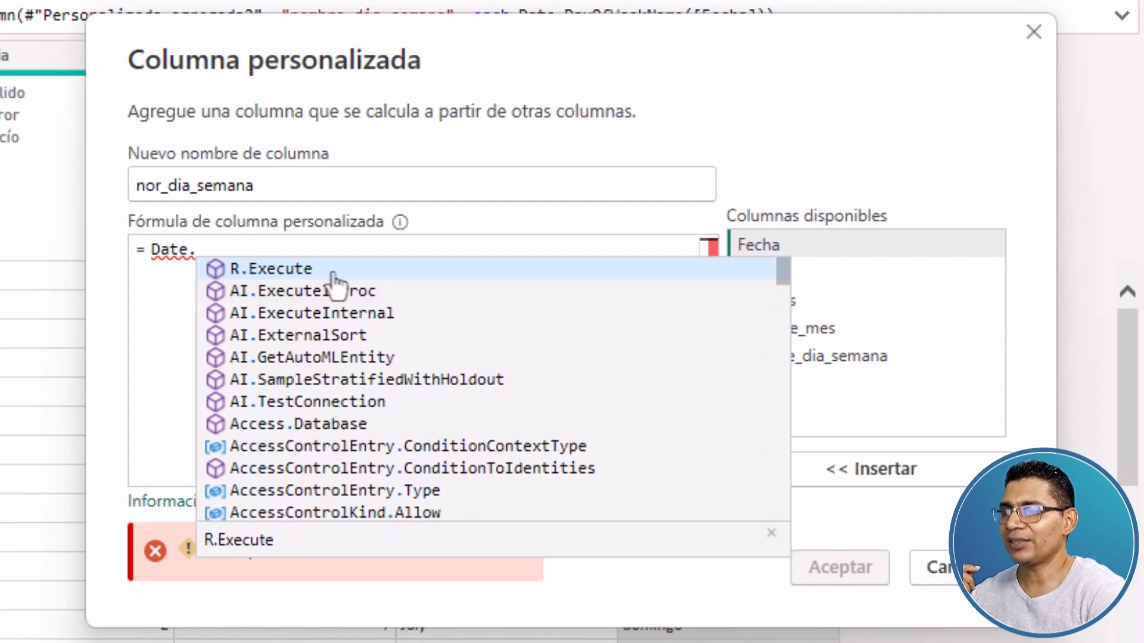
{"action": "key", "text": "BackSpace"}
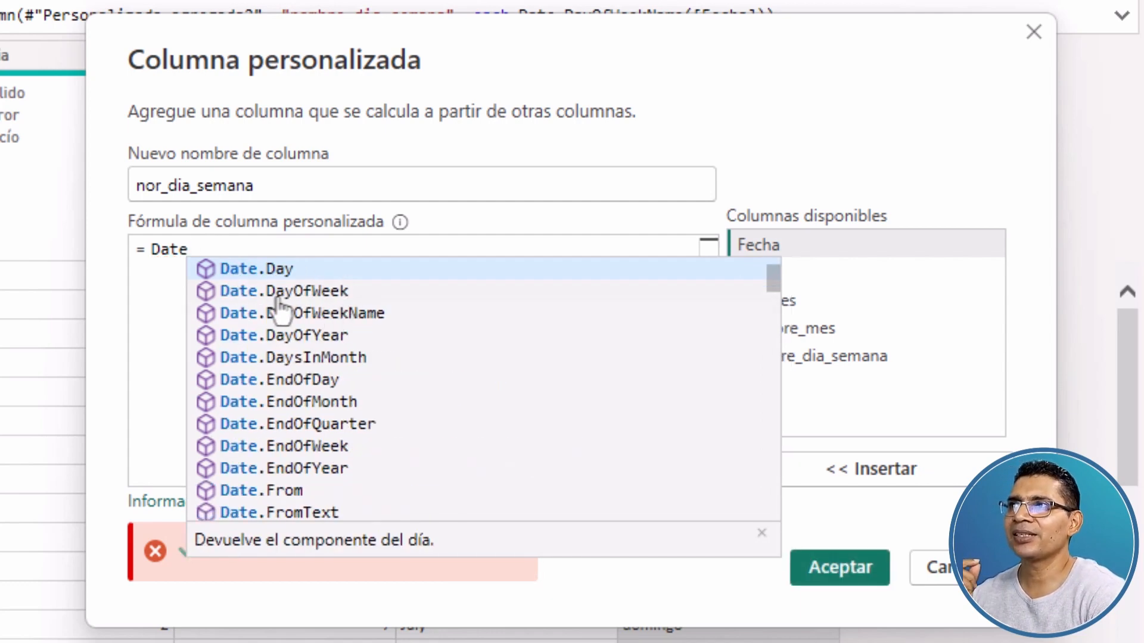
{"action": "left_click", "coordinate": [319, 292]}
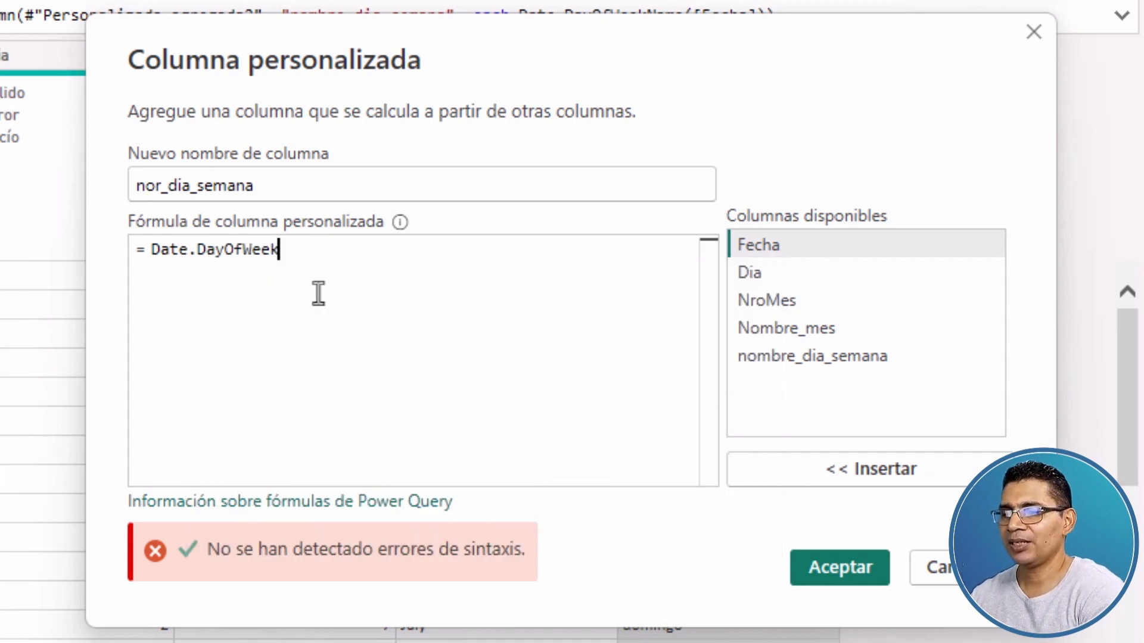
{"action": "type", "text": "("}
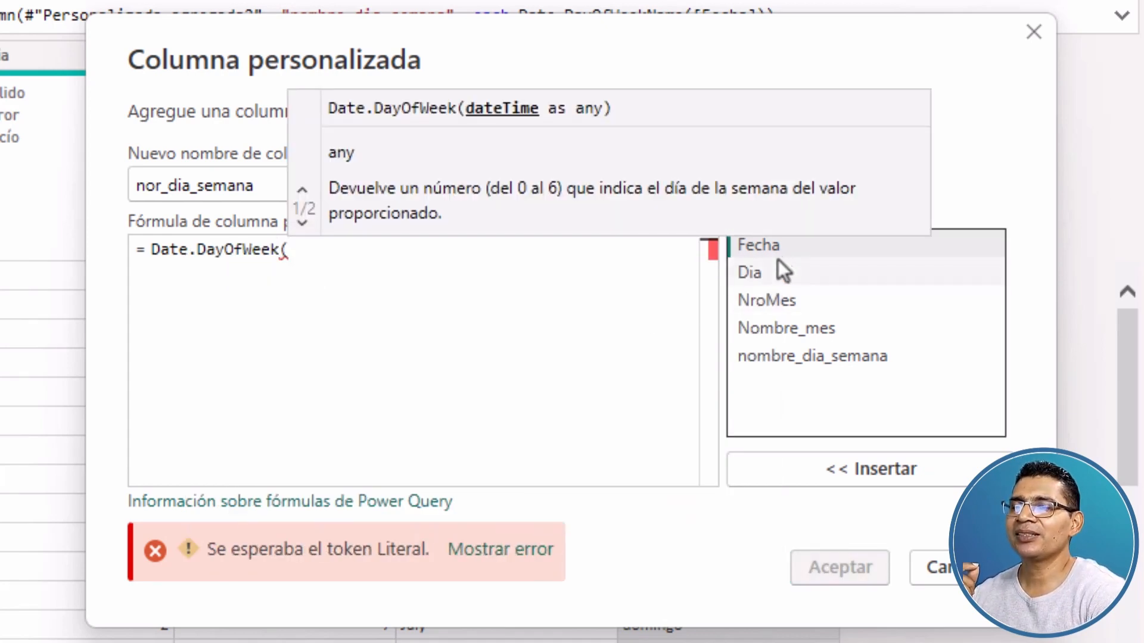
{"action": "double_click", "coordinate": [775, 251]}
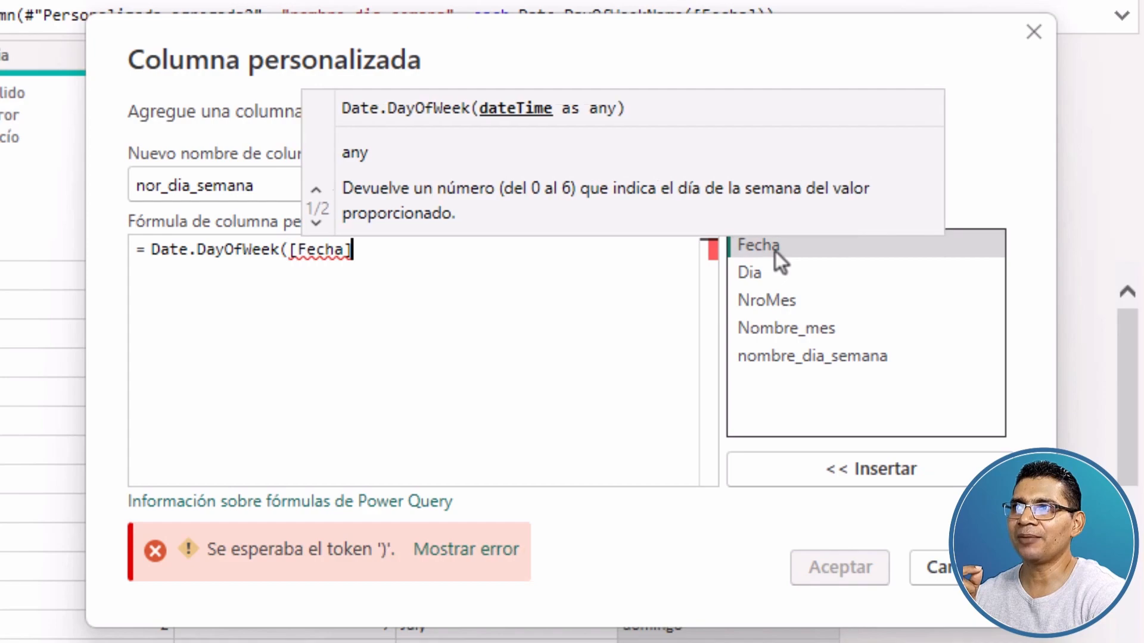
{"action": "type", "text": ")"}
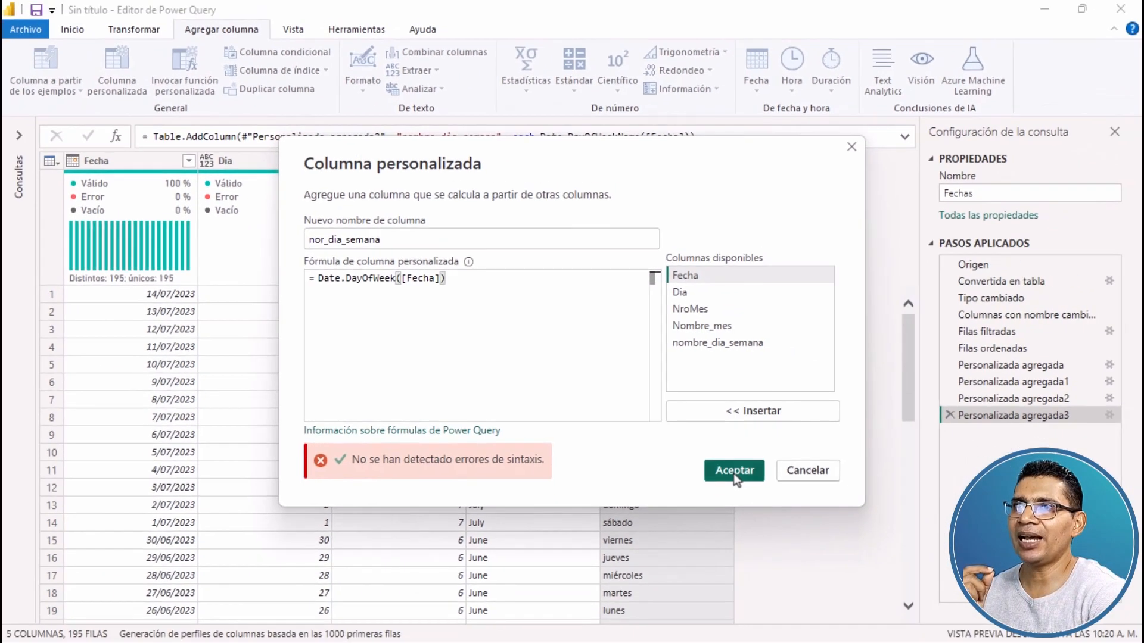
{"action": "left_click", "coordinate": [811, 560]}
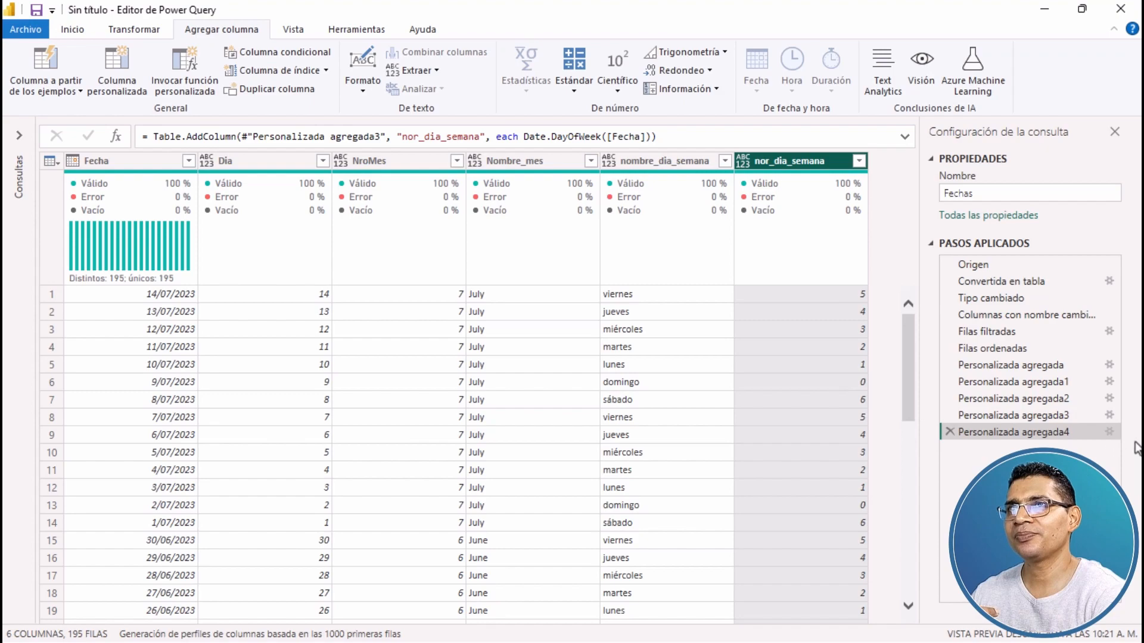
Edit the nor_dia_semana column's formula to Date.DayOfWeek([Fecha], 1) and apply the change.
{"action": "left_click", "coordinate": [1109, 432]}
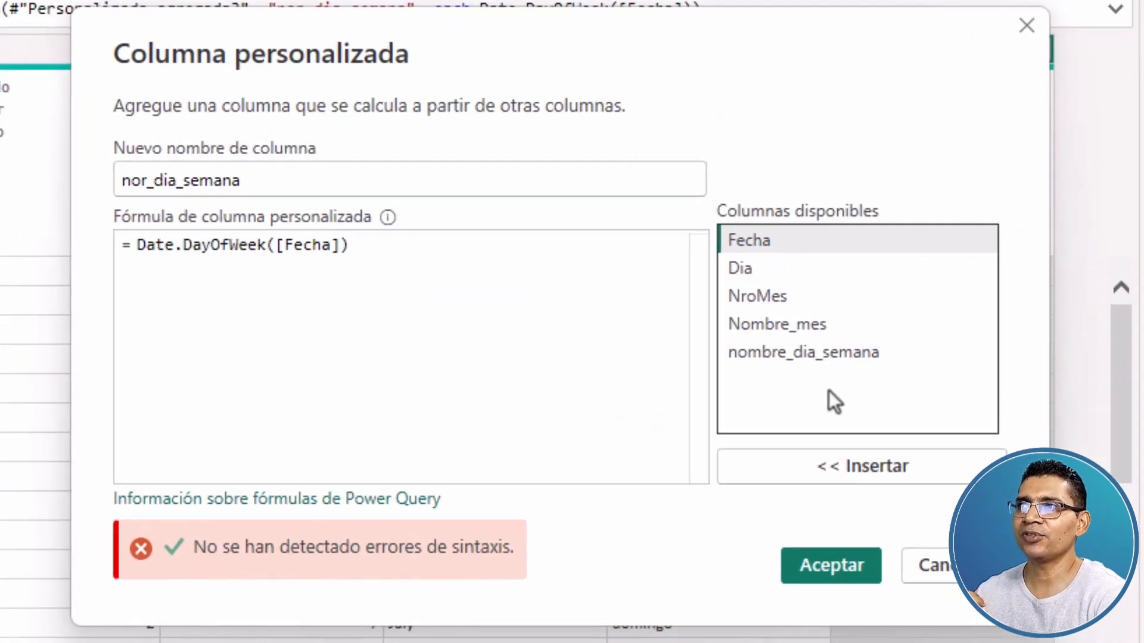
{"action": "left_click", "coordinate": [392, 258]}
{"action": "key", "text": "BackSpace"}
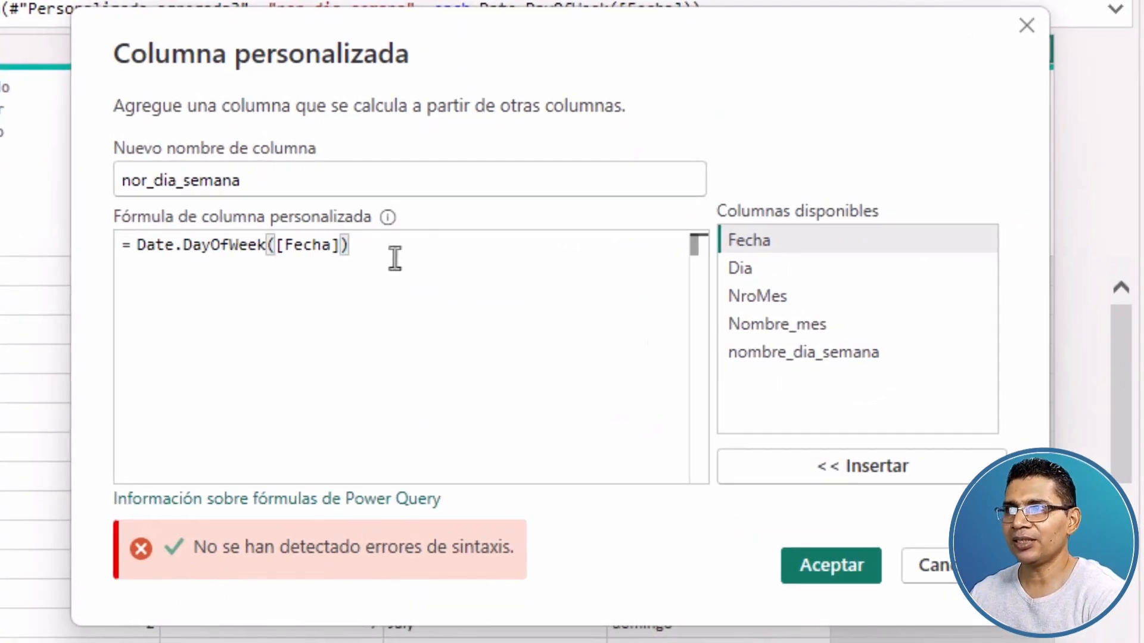
{"action": "type", "text": ","}
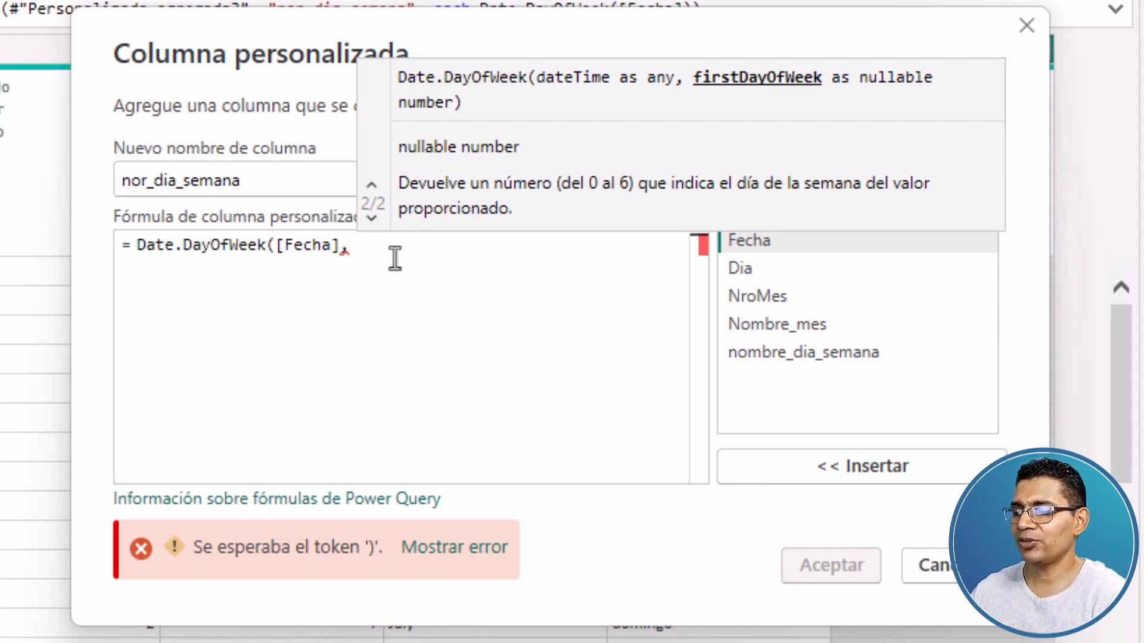
{"action": "type", "text": "1"}
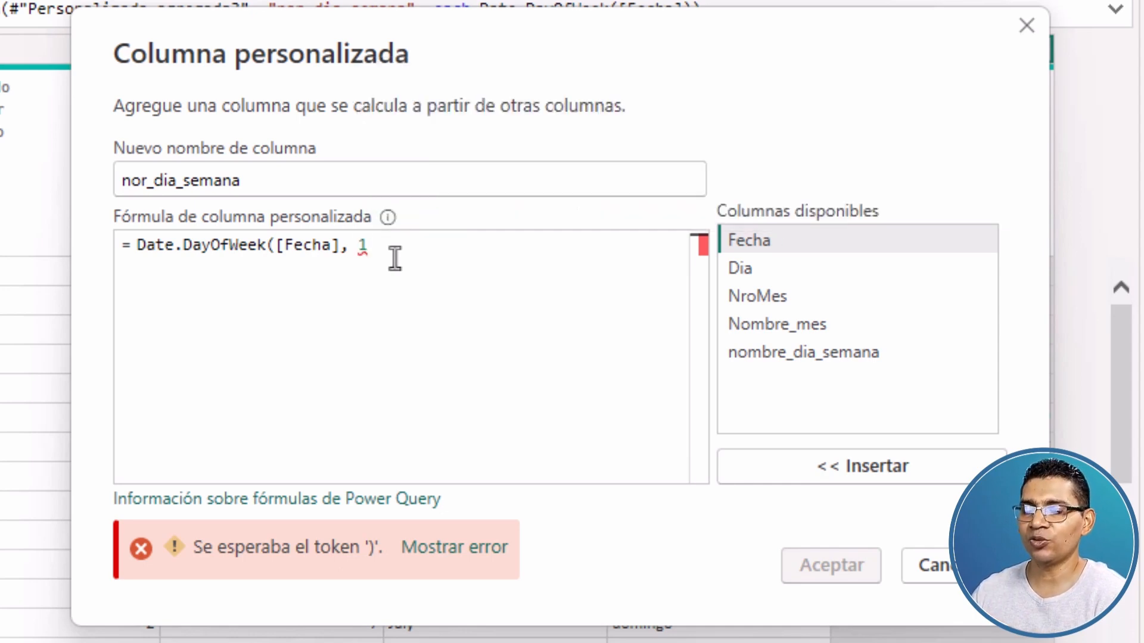
{"action": "type", "text": ")"}
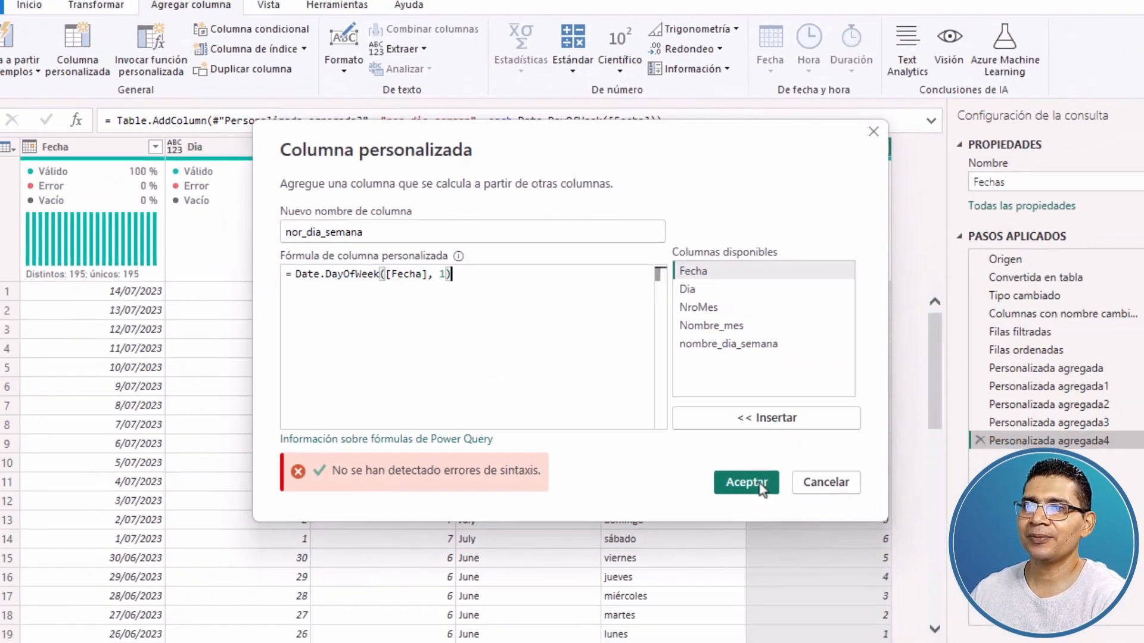
{"action": "left_click", "coordinate": [761, 485]}
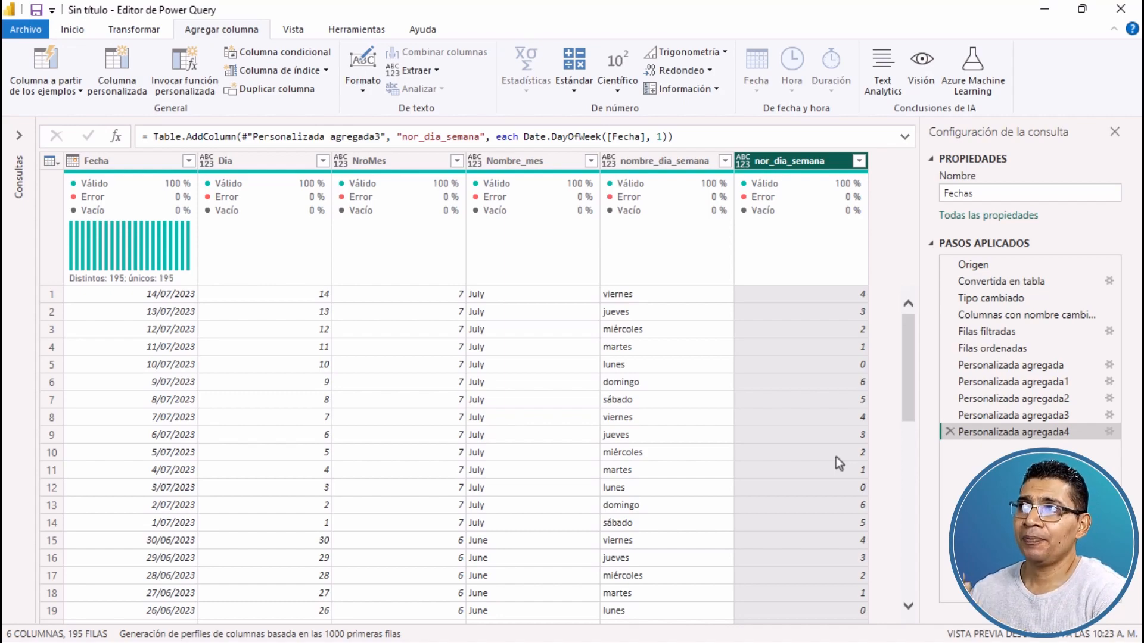
Start another custom column and name it semana_anio.
{"action": "left_click", "coordinate": [128, 83]}
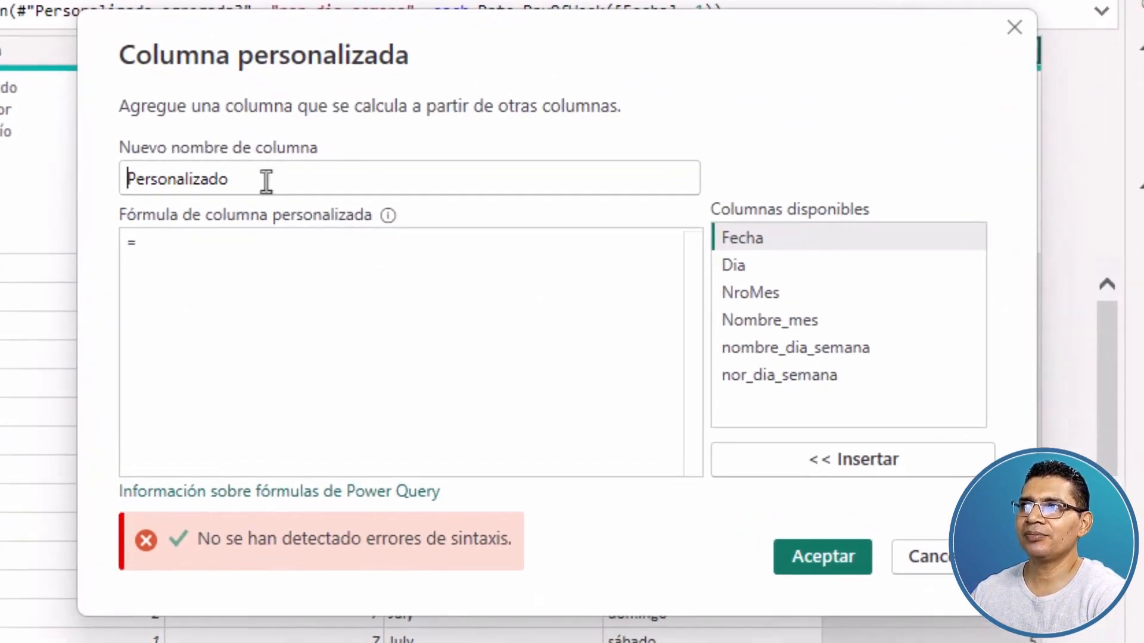
{"action": "left_click_drag", "start_coordinate": [265, 181], "coordinate": [16, 185]}
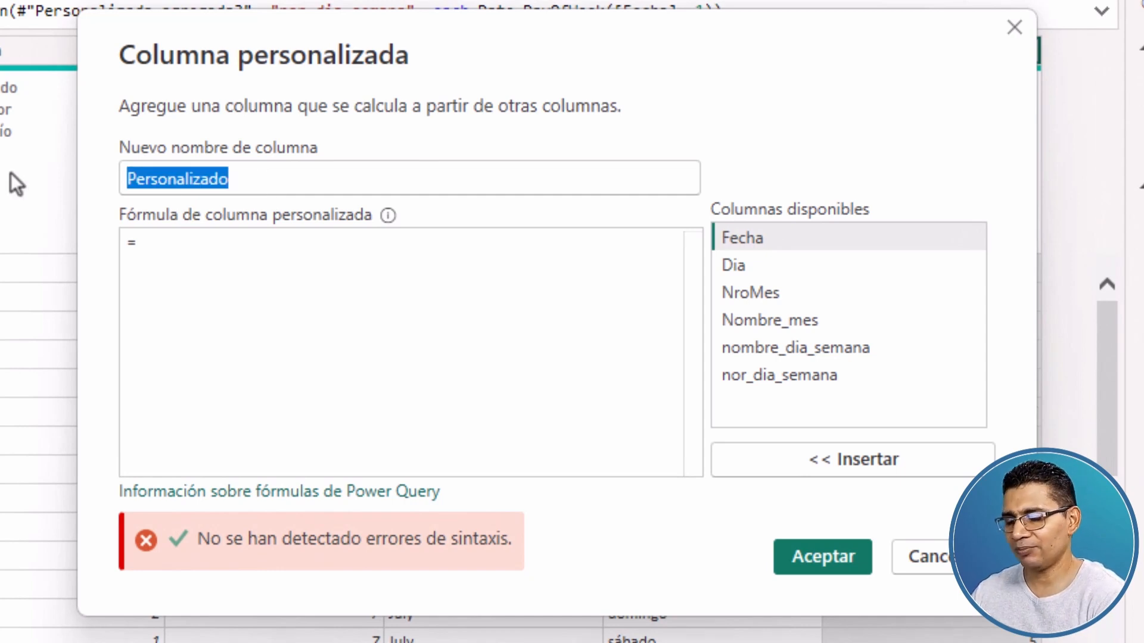
{"action": "type", "text": "sema"}
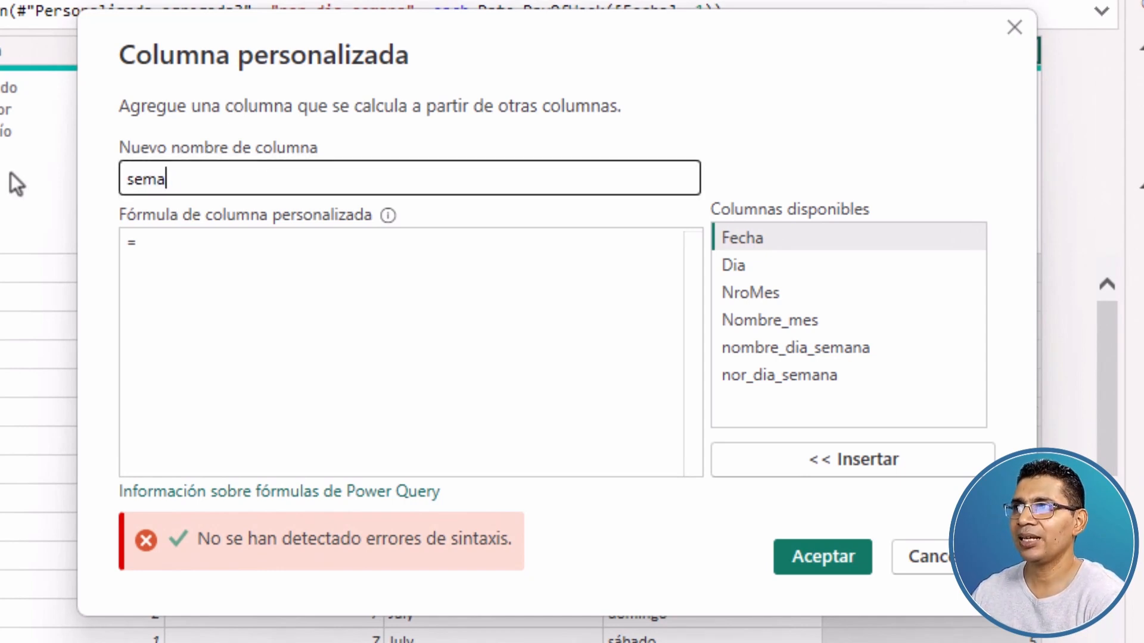
{"action": "type", "text": "na_anio"}
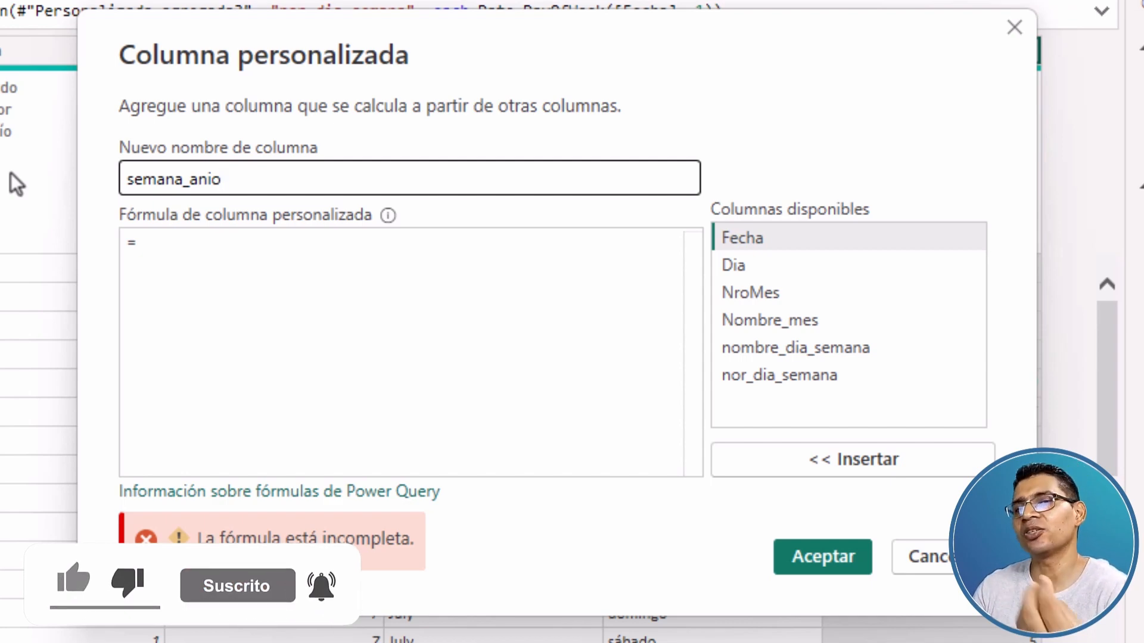
Enter the Date.WeekOfYear function in the semana_anio formula, removing the duplicated Date prefix.
{"action": "left_click", "coordinate": [172, 251]}
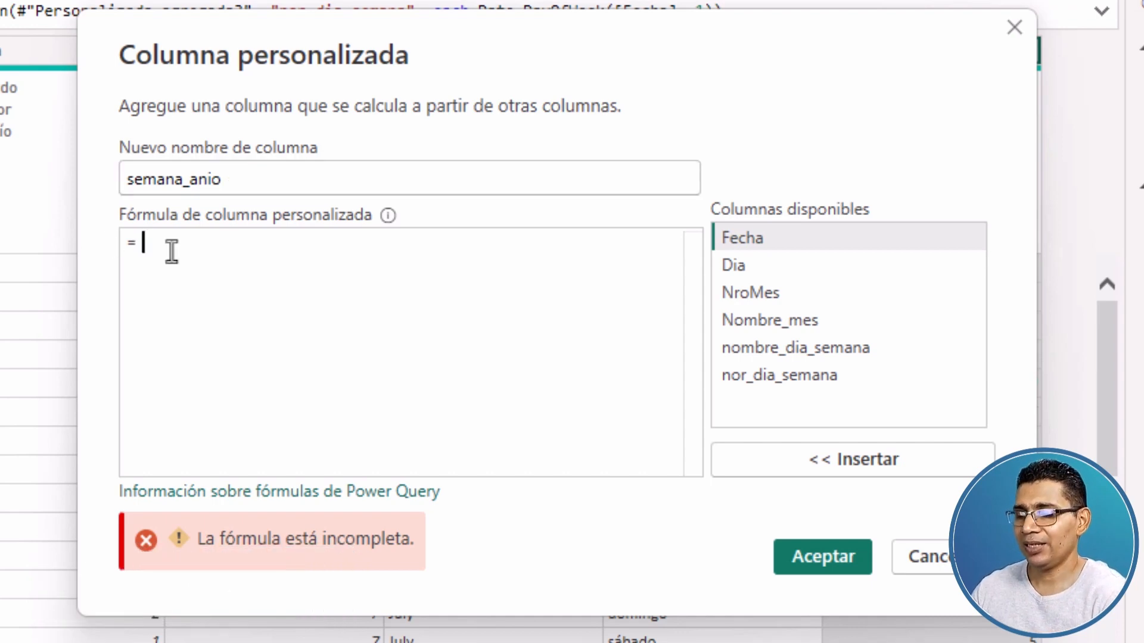
{"action": "type", "text": "D"}
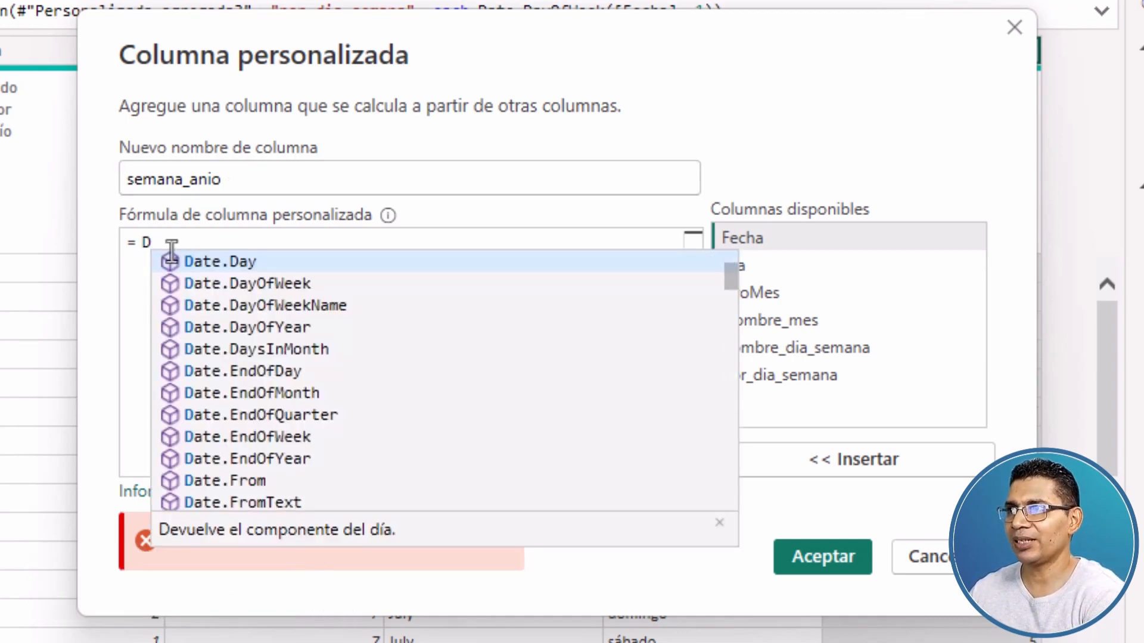
{"action": "type", "text": "ate"}
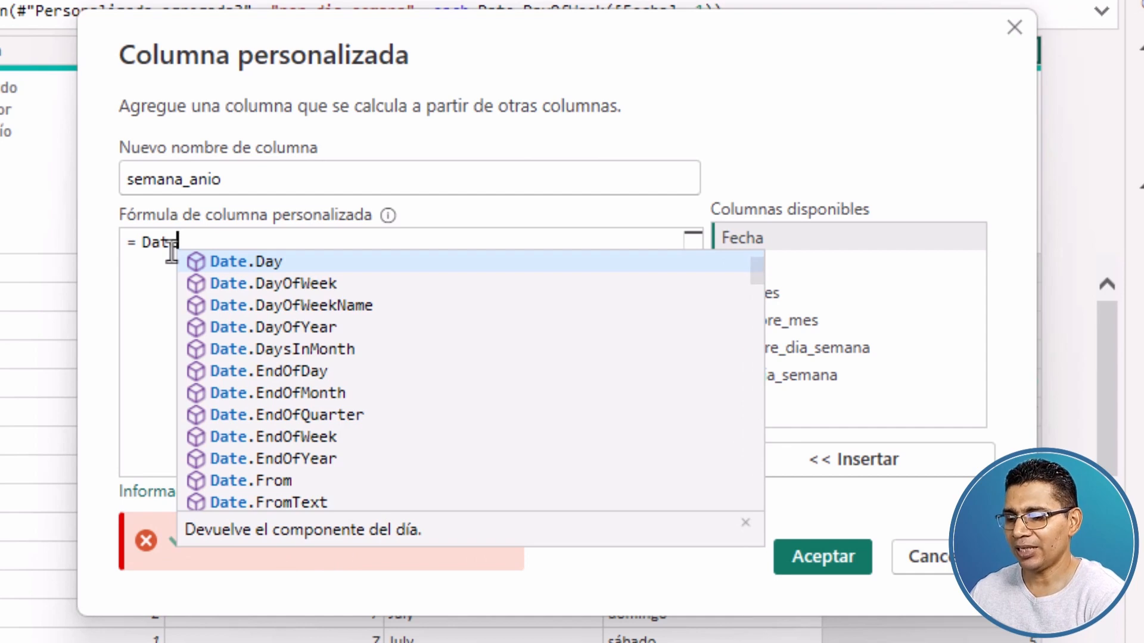
{"action": "type", "text": ".we"}
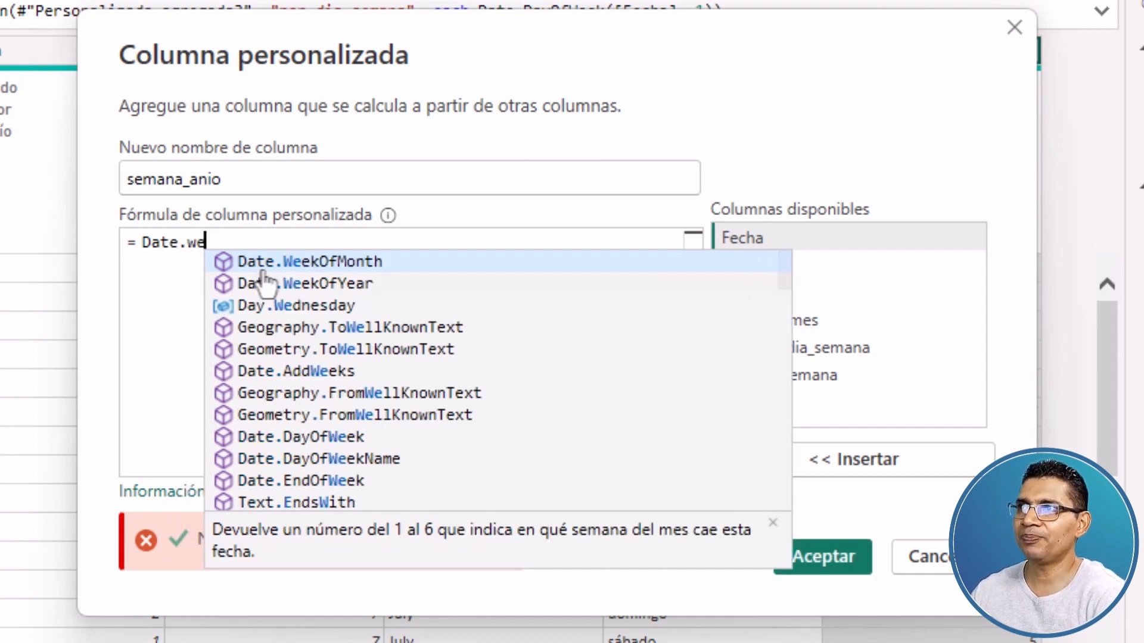
{"action": "left_click", "coordinate": [353, 286]}
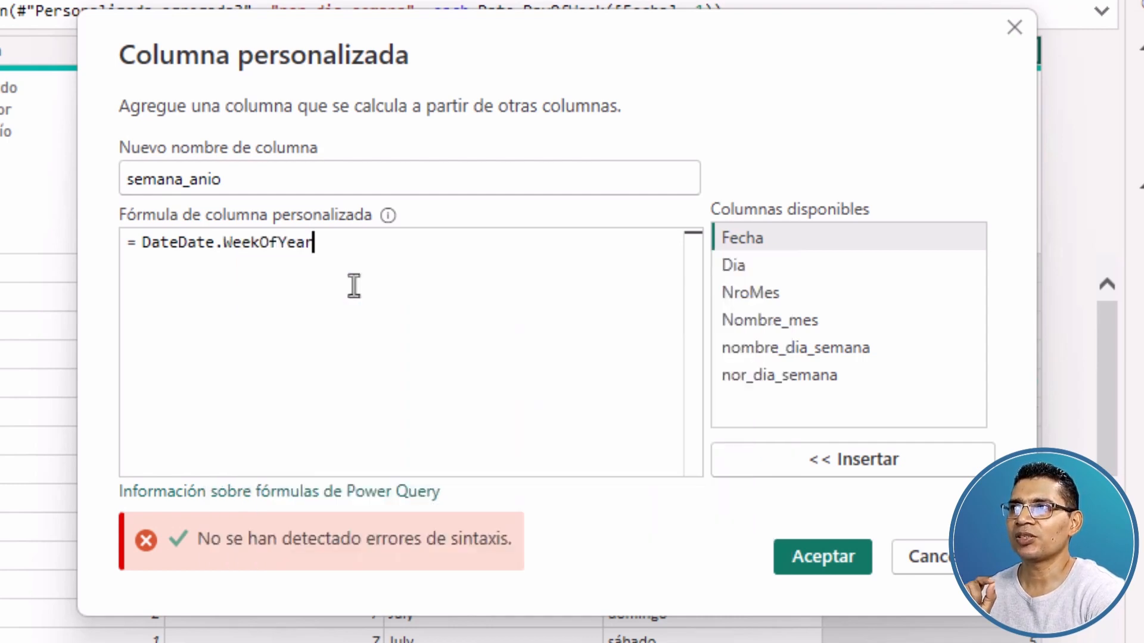
{"action": "left_click", "coordinate": [181, 242]}
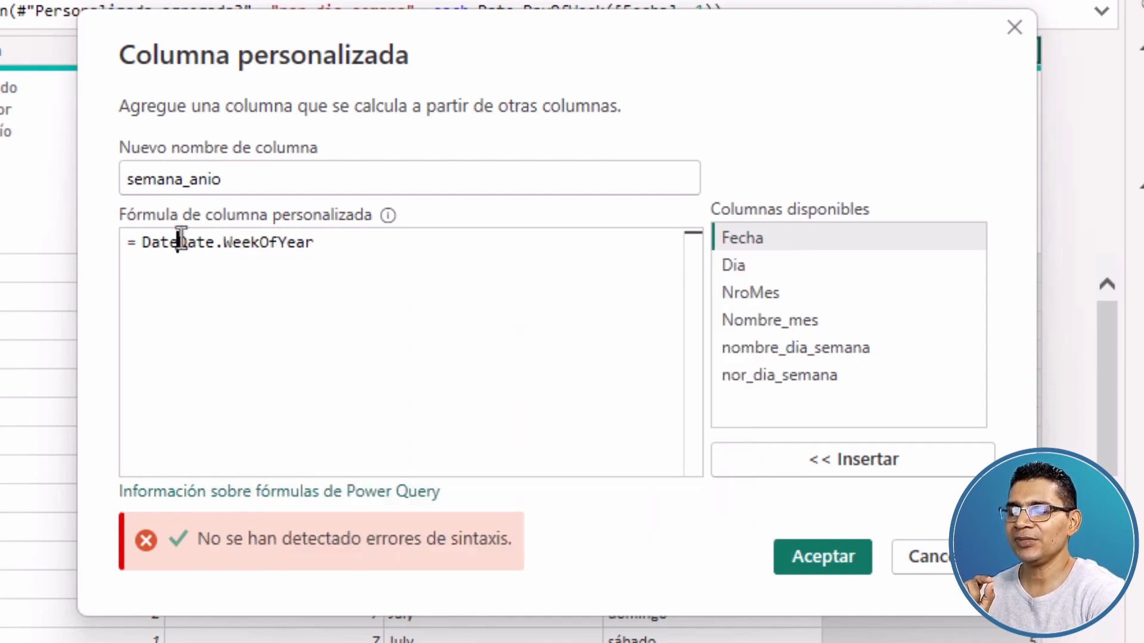
{"action": "key", "text": "BackSpace"}
{"action": "key", "text": "BackSpace"}
{"action": "key", "text": "BackSpace"}
{"action": "key", "text": "BackSpace"}
Complete the formula with the arguments ([Fecha], 1) and add the semana_anio column to the table.
{"action": "left_click", "coordinate": [403, 245]}
{"action": "type", "text": "("}
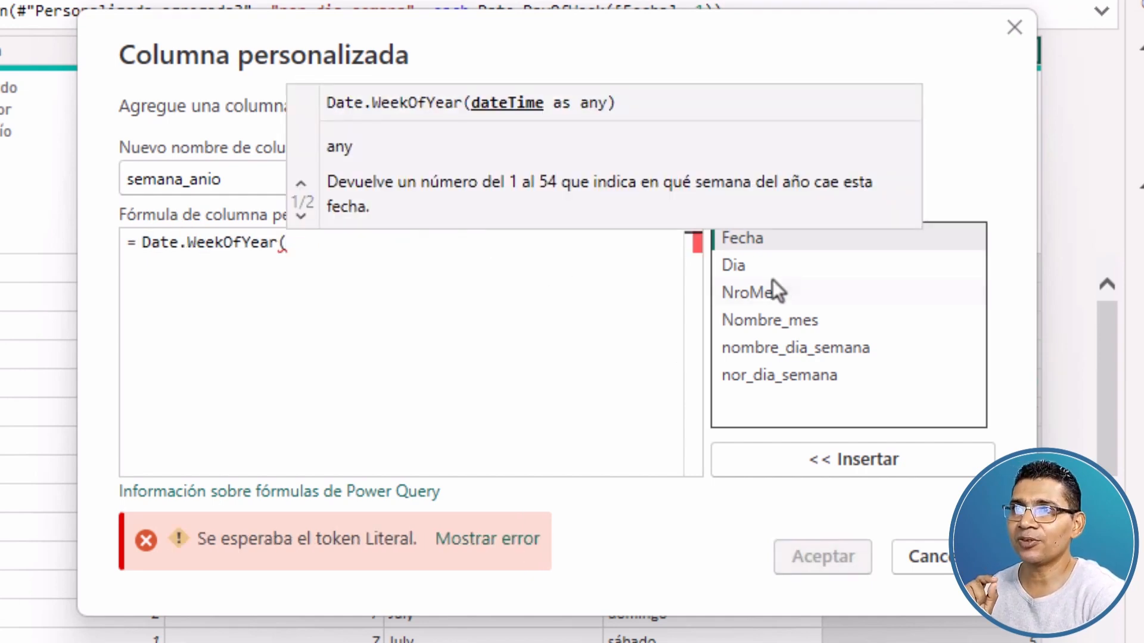
{"action": "double_click", "coordinate": [759, 245]}
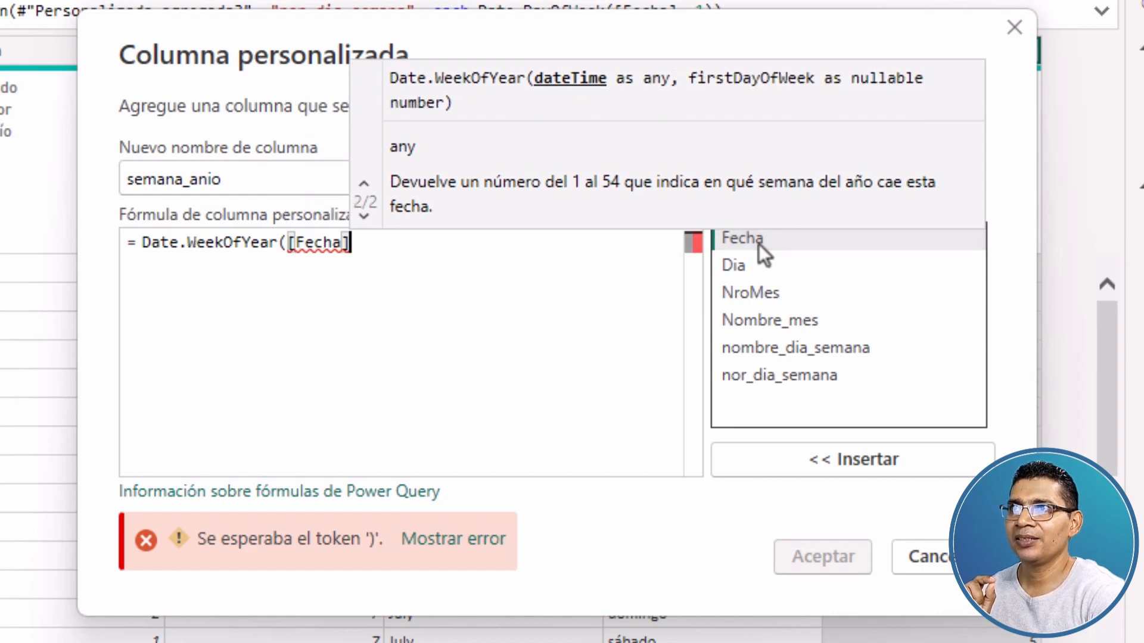
{"action": "type", "text": ","}
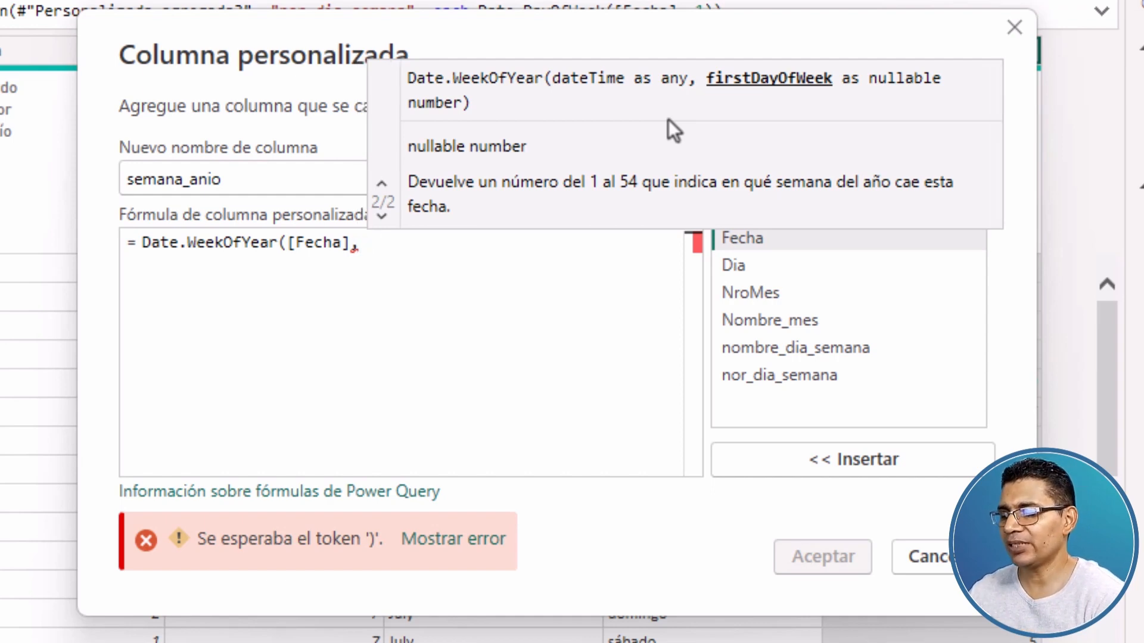
{"action": "type", "text": "1"}
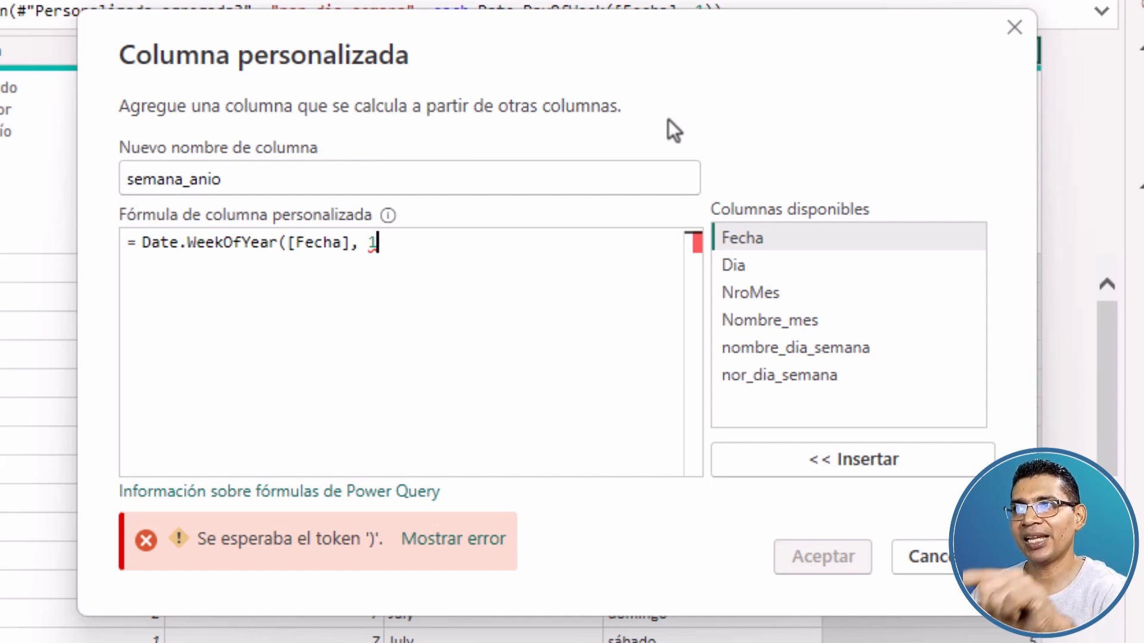
{"action": "type", "text": ")"}
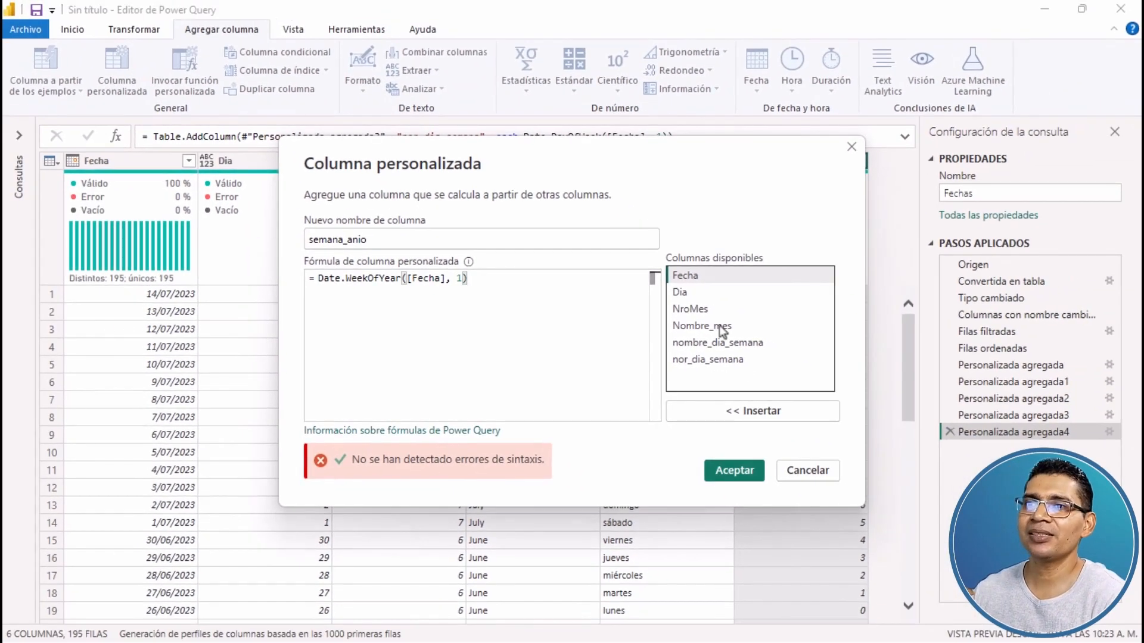
{"action": "left_click", "coordinate": [747, 477]}
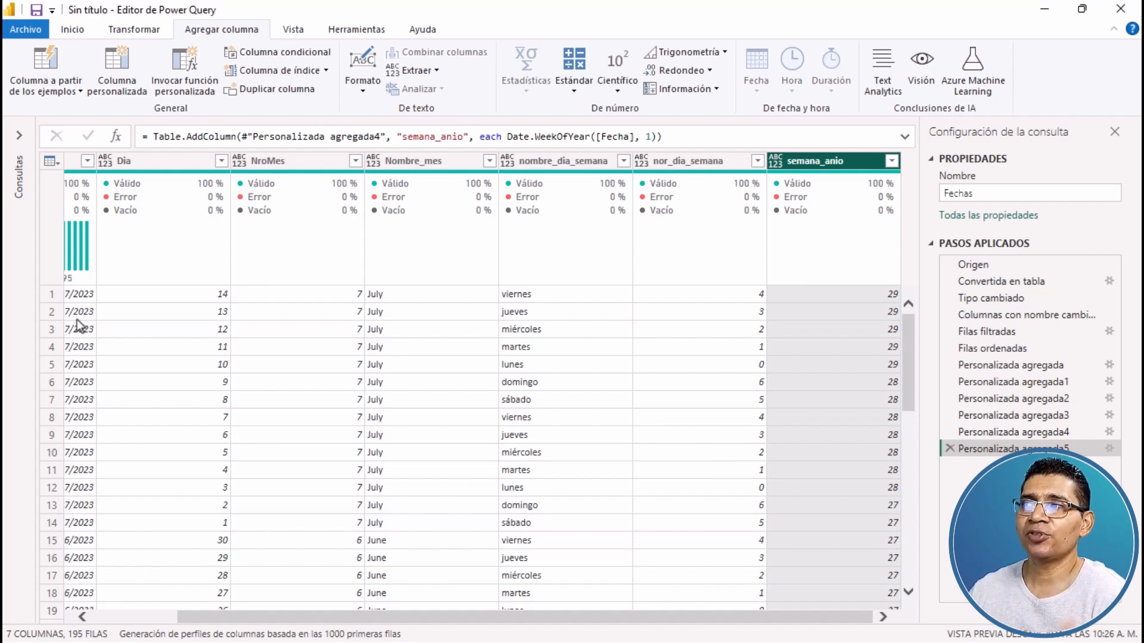
Start another custom column and name it anio.
{"action": "left_click", "coordinate": [74, 173]}
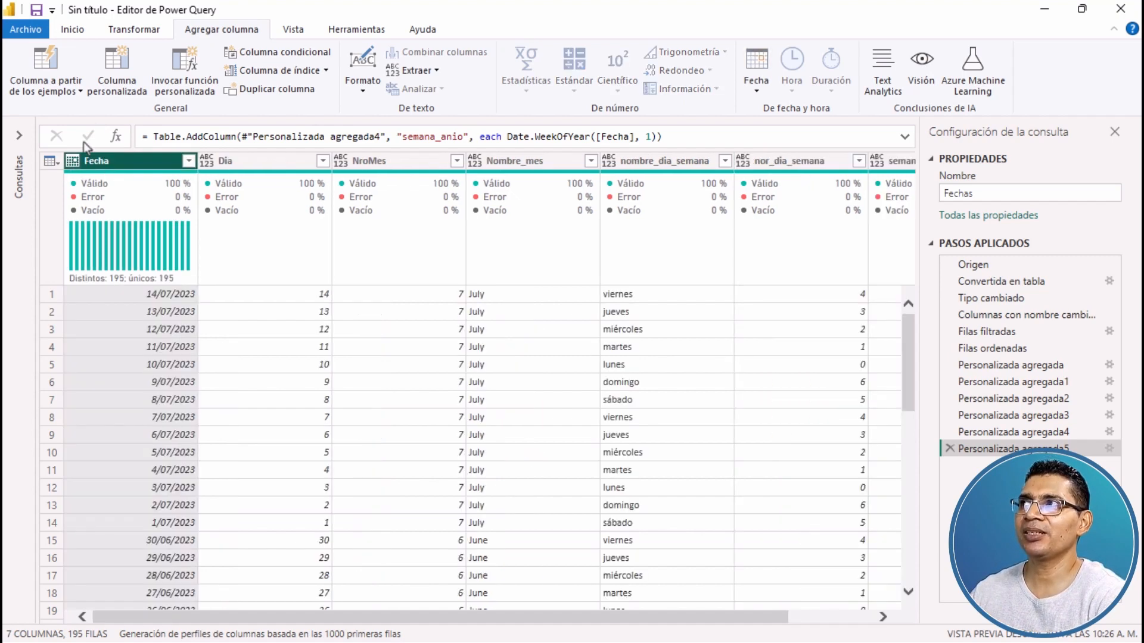
{"action": "left_click", "coordinate": [115, 91]}
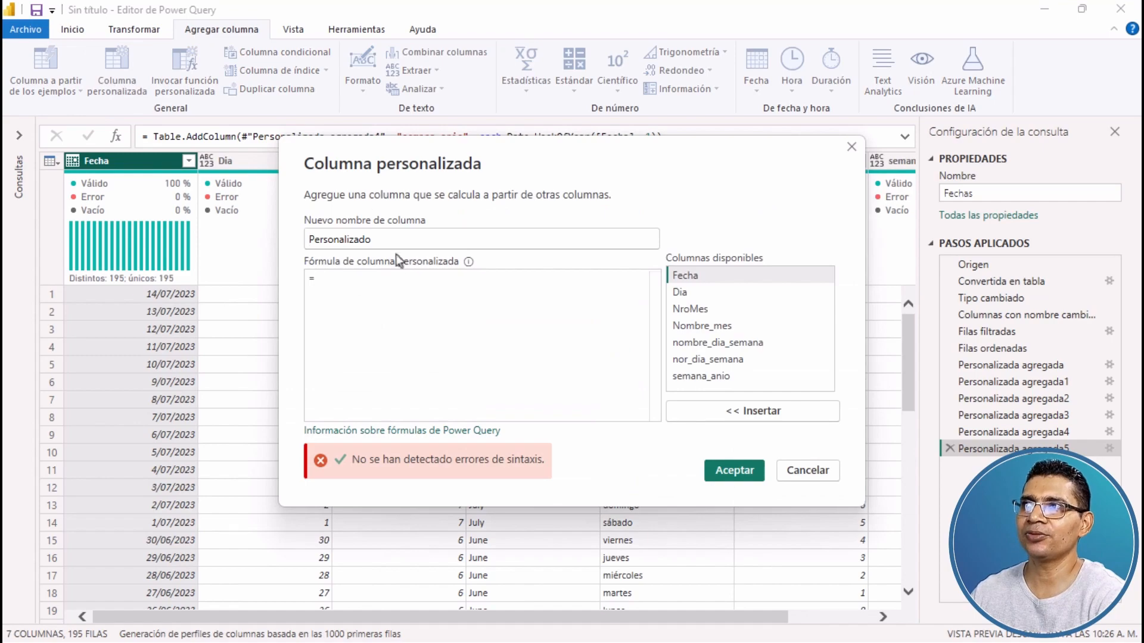
{"action": "left_click_drag", "start_coordinate": [371, 238], "coordinate": [295, 235]}
{"action": "type", "text": "anio"}
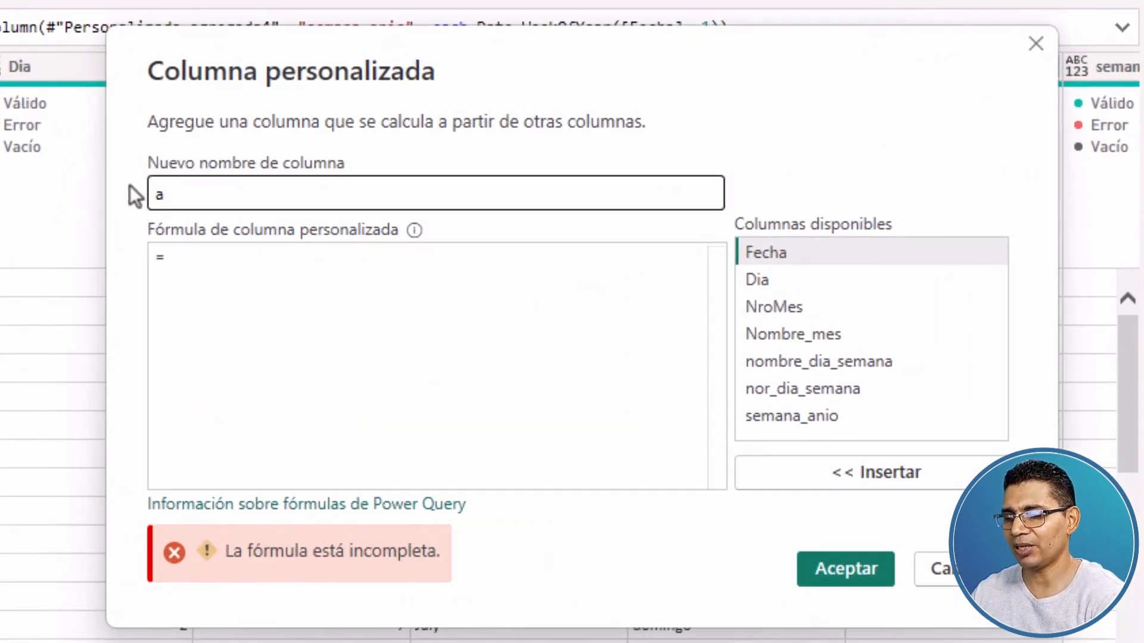
Enter the Date.Year function in the anio formula, removing the duplicated Date prefix.
{"action": "left_click", "coordinate": [214, 261]}
{"action": "type", "text": "Date"}
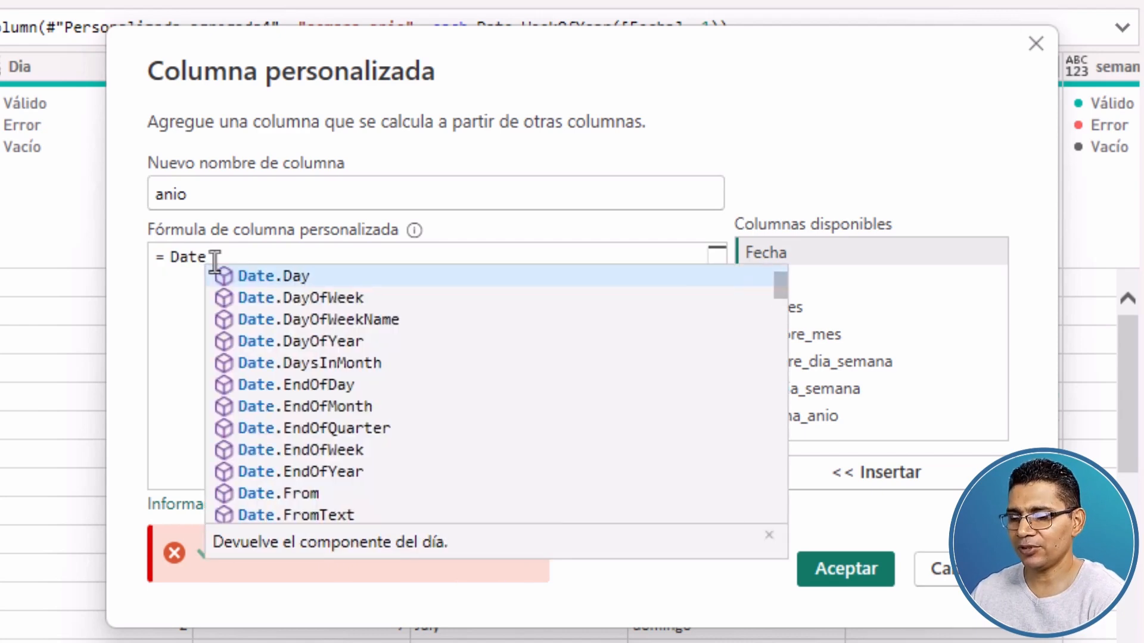
{"action": "type", "text": ".Ye"}
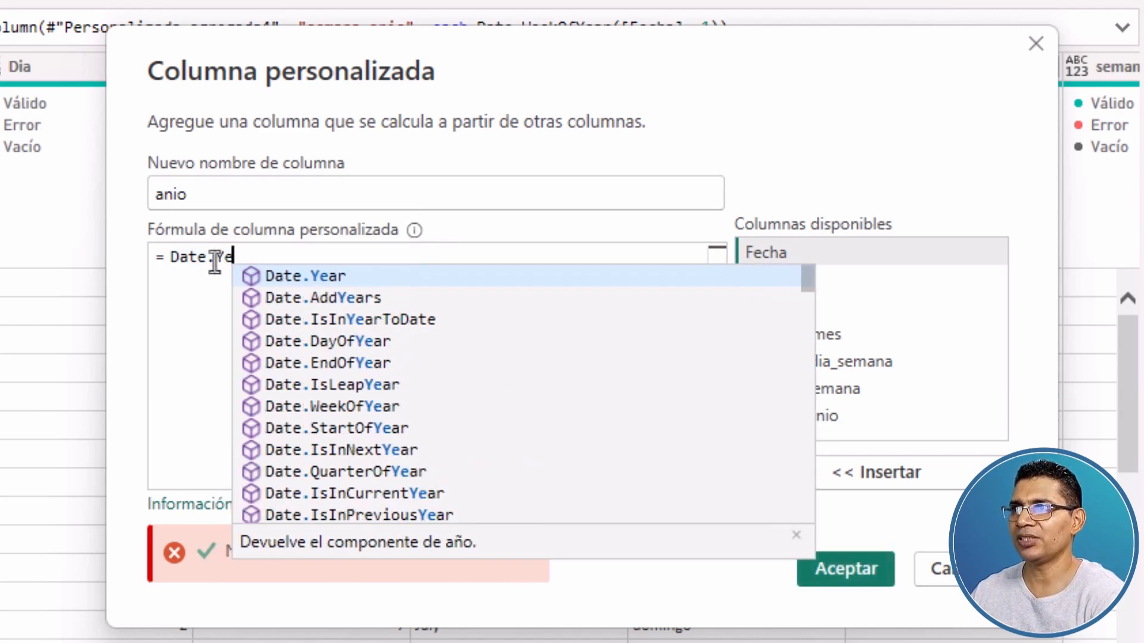
{"action": "left_click", "coordinate": [286, 276]}
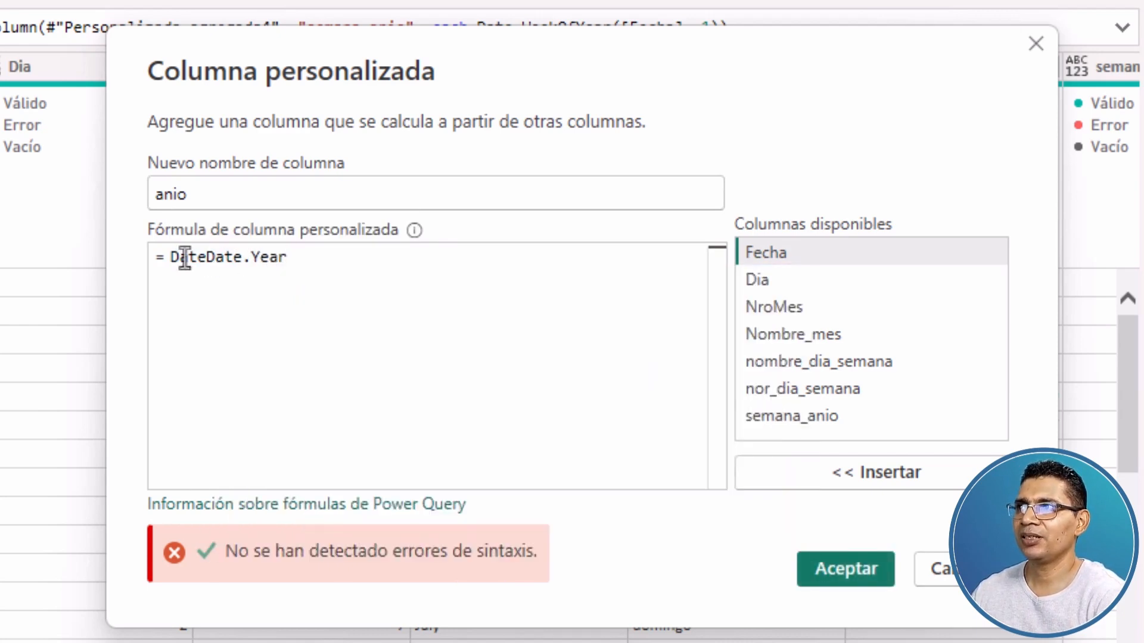
{"action": "left_click", "coordinate": [205, 259]}
{"action": "key", "text": "BackSpace"}
{"action": "key", "text": "BackSpace"}
{"action": "key", "text": "BackSpace"}
{"action": "key", "text": "BackSpace"}
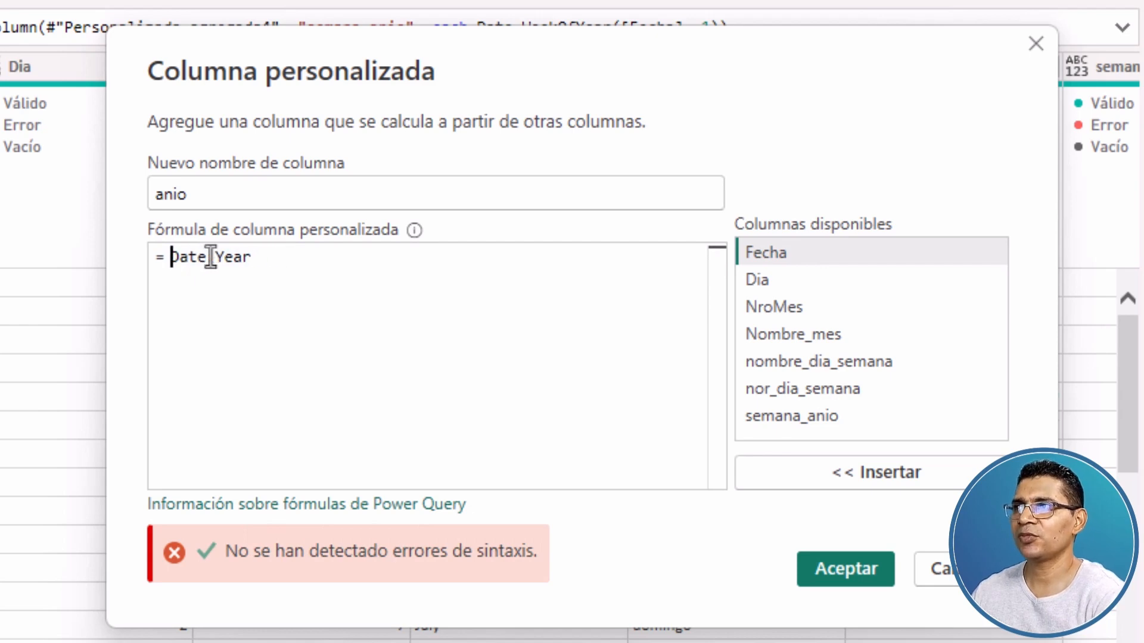
Complete the formula with the argument ([Fecha]) and add the anio column to the table.
{"action": "left_click", "coordinate": [272, 265]}
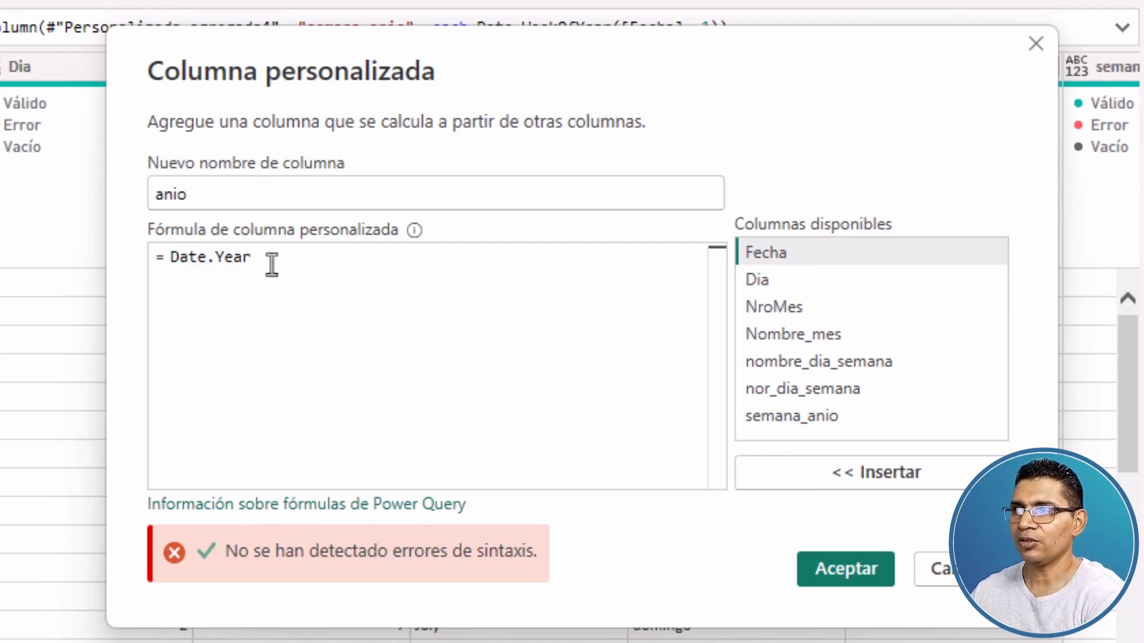
{"action": "type", "text": "("}
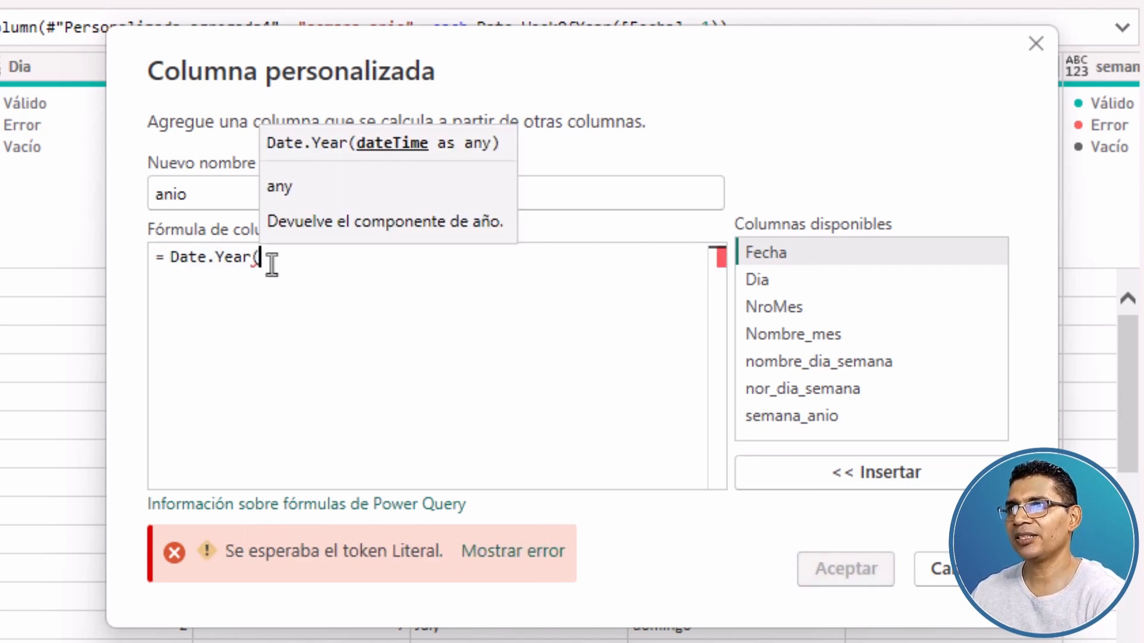
{"action": "double_click", "coordinate": [774, 255]}
{"action": "type", "text": ")"}
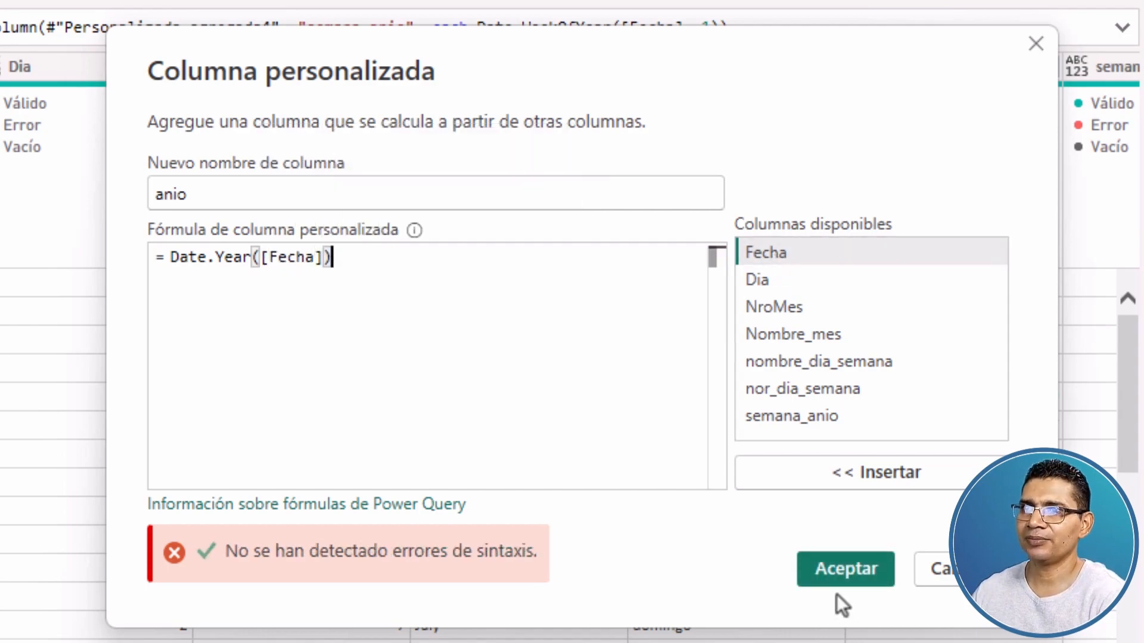
{"action": "left_click", "coordinate": [845, 576]}
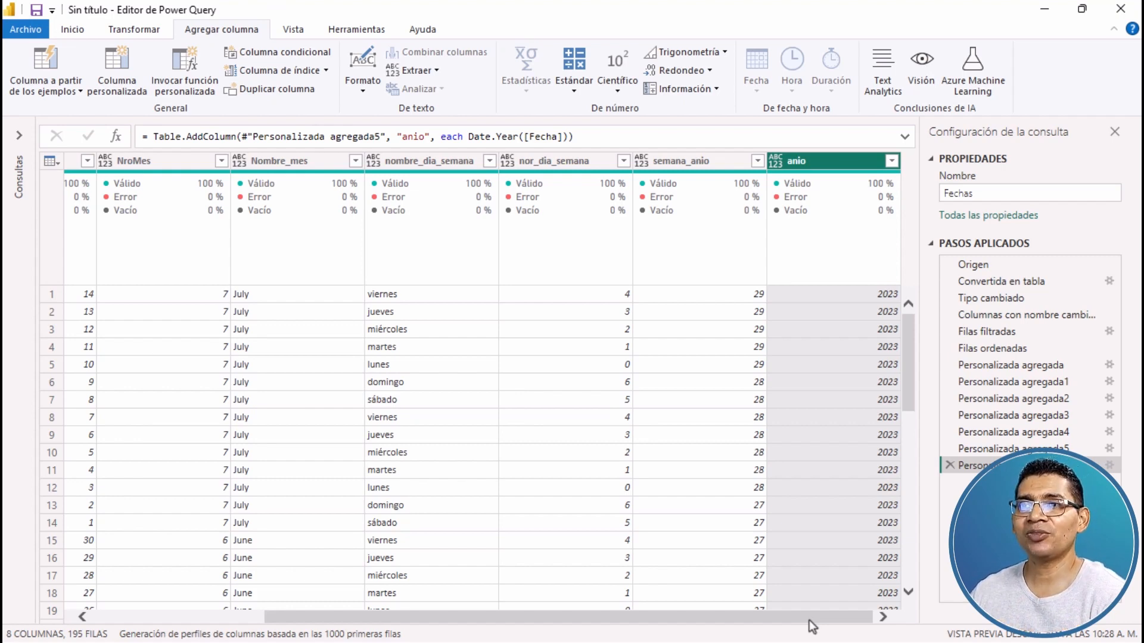
Select the Fecha column and examine the built-in year, month and week options for deriving new columns from it.
{"action": "left_click_drag", "start_coordinate": [810, 627], "coordinate": [611, 620]}
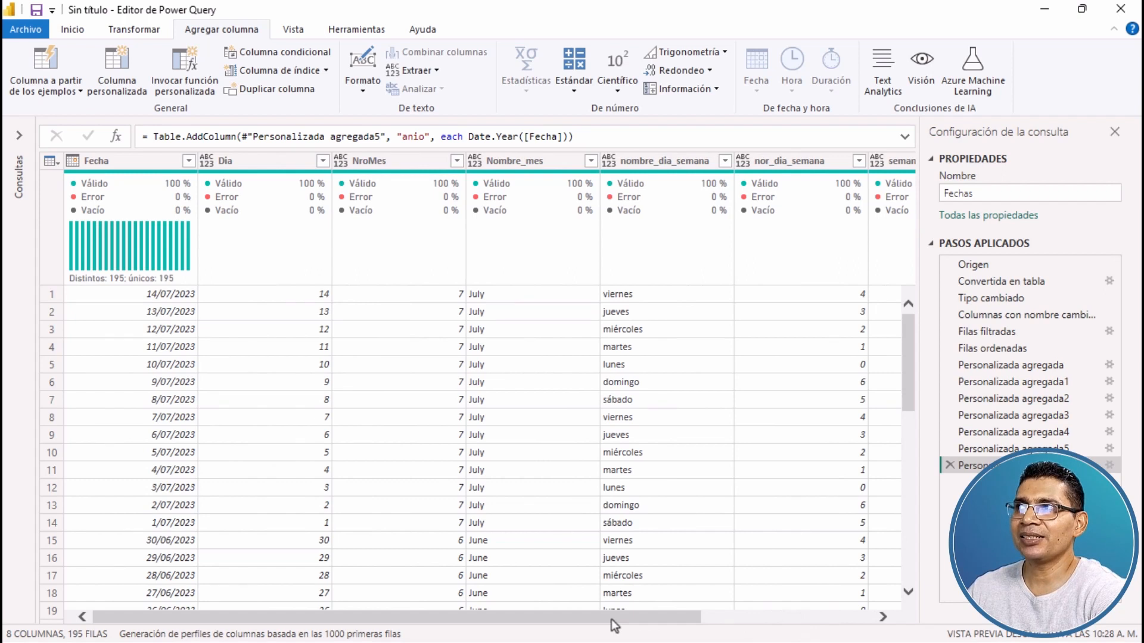
{"action": "left_click", "coordinate": [134, 159]}
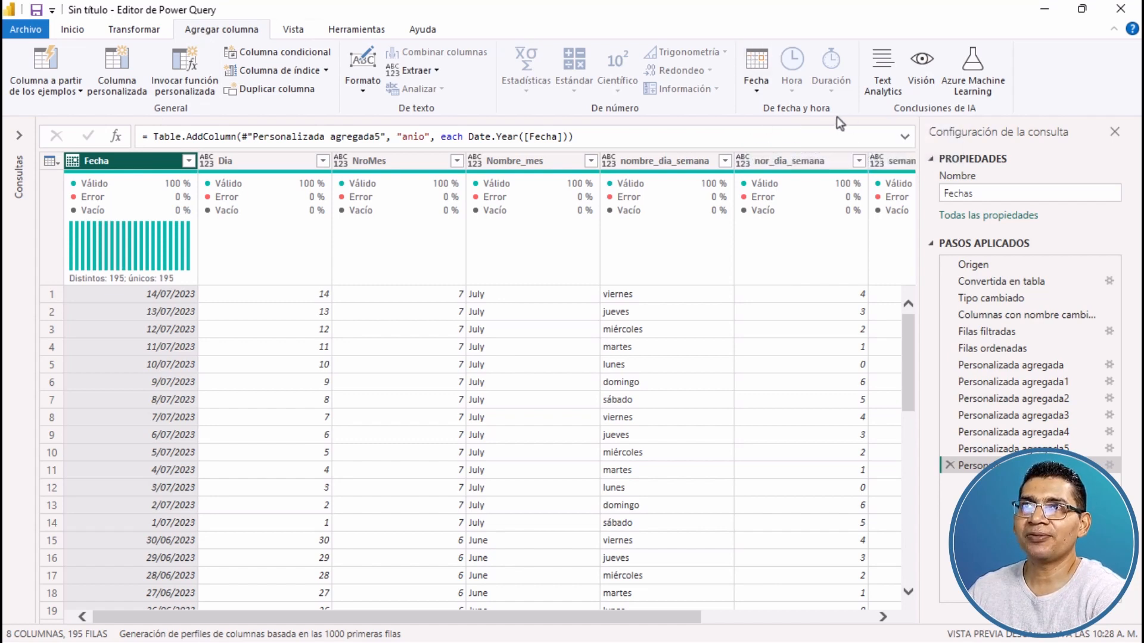
{"action": "left_click", "coordinate": [755, 92]}
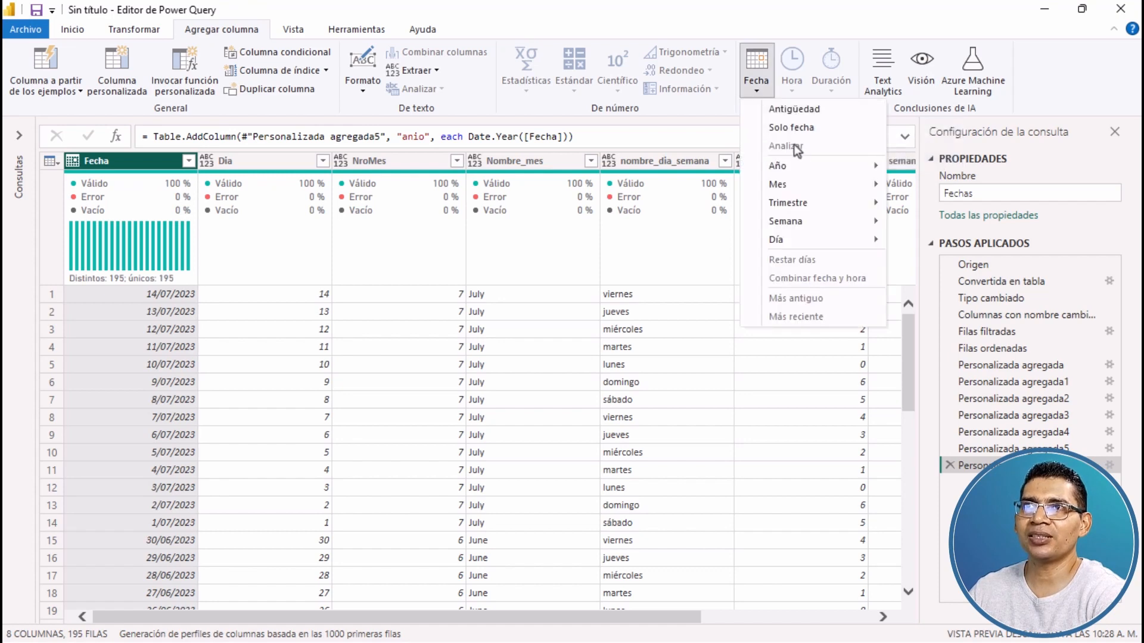
{"action": "mouse_move", "coordinate": [790, 166]}
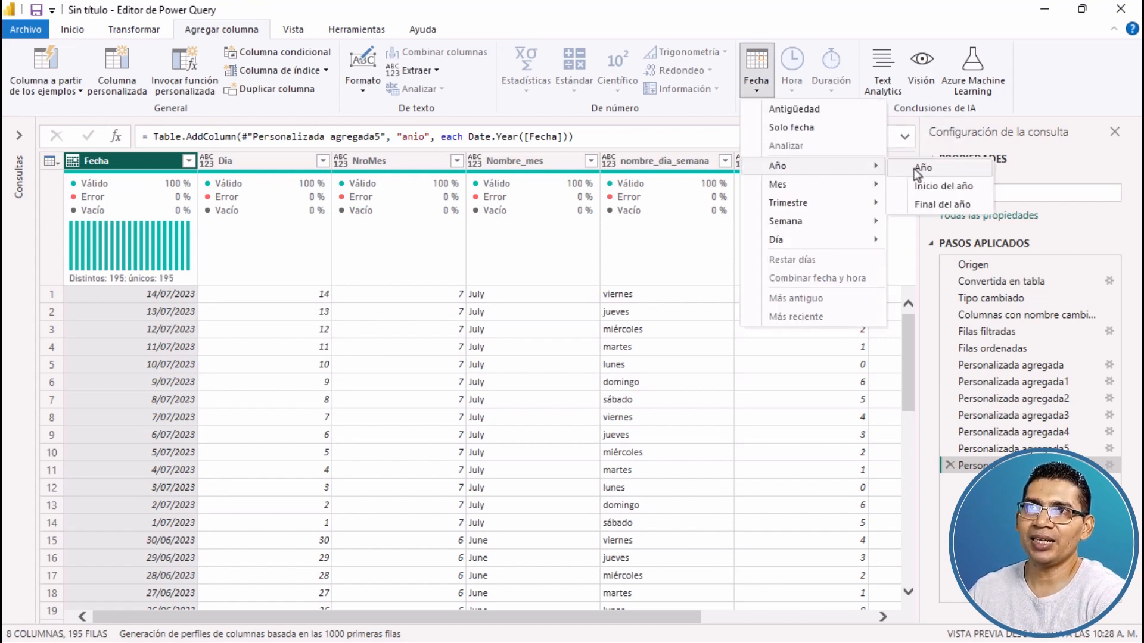
{"action": "mouse_move", "coordinate": [813, 186]}
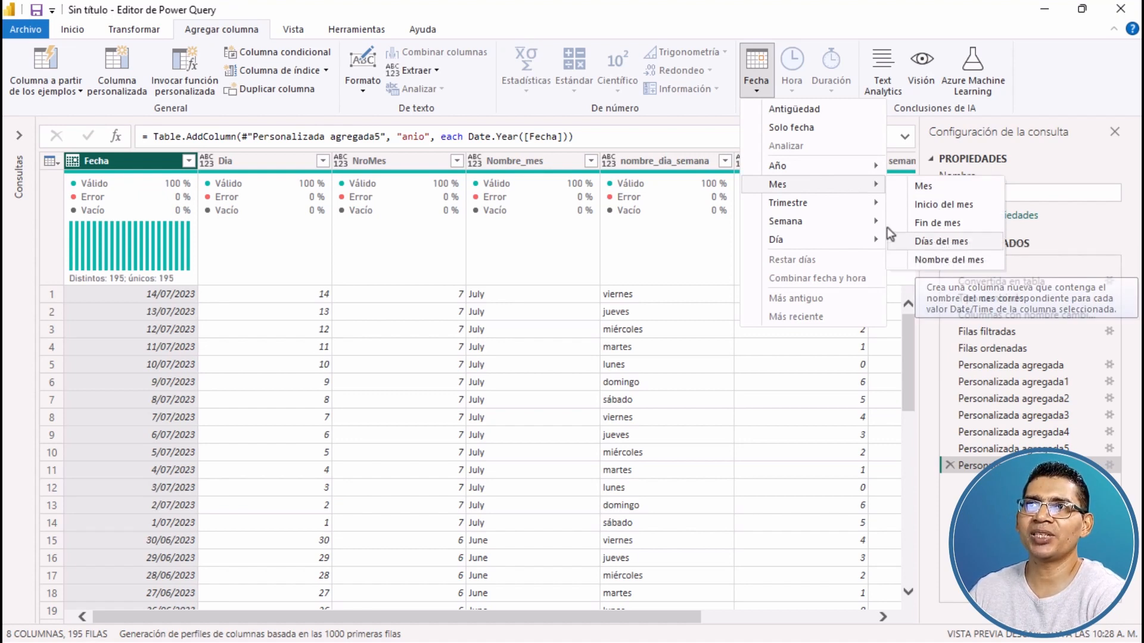
{"action": "mouse_move", "coordinate": [834, 220]}
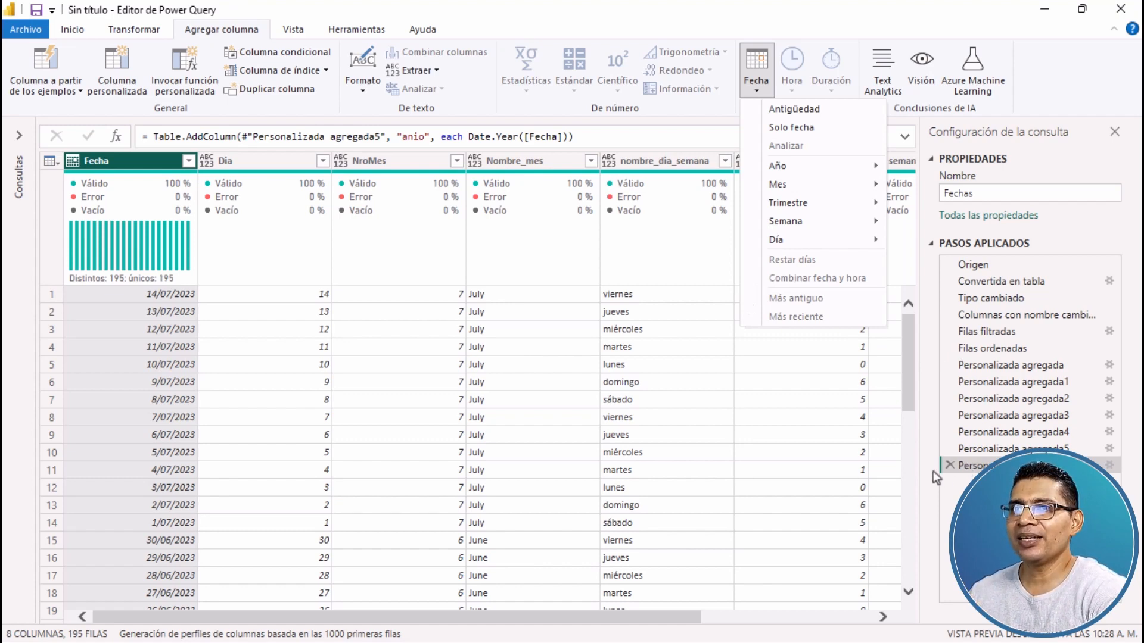
{"action": "left_click", "coordinate": [913, 398]}
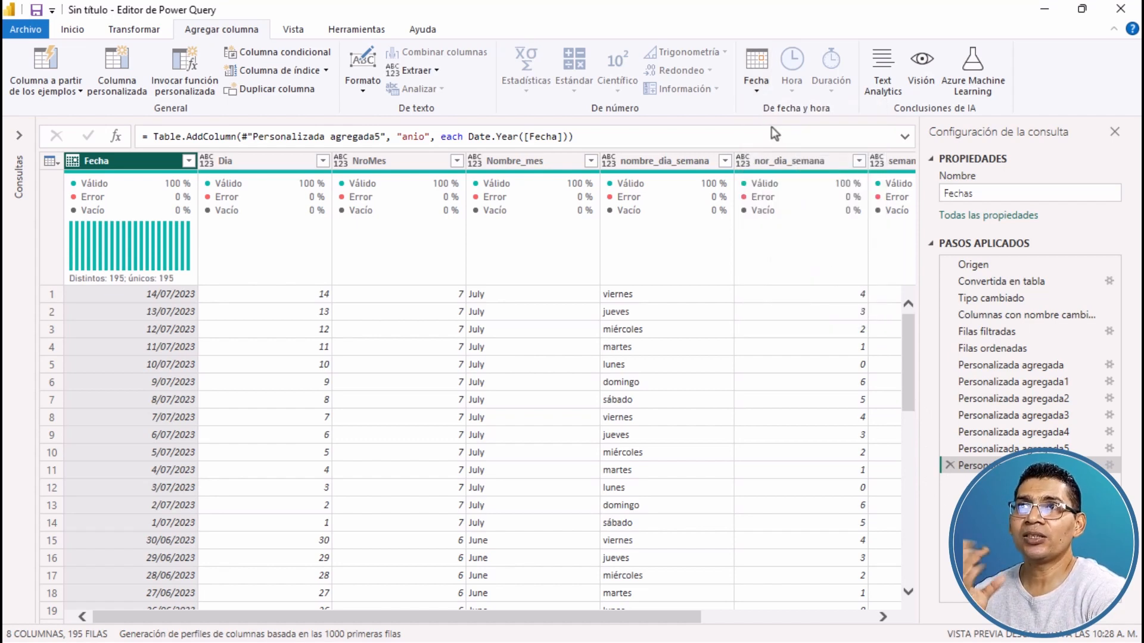
Add a Nombre del mes column from Fecha with the built-in month name extraction and check it against the existing columns.
{"action": "left_click", "coordinate": [757, 94]}
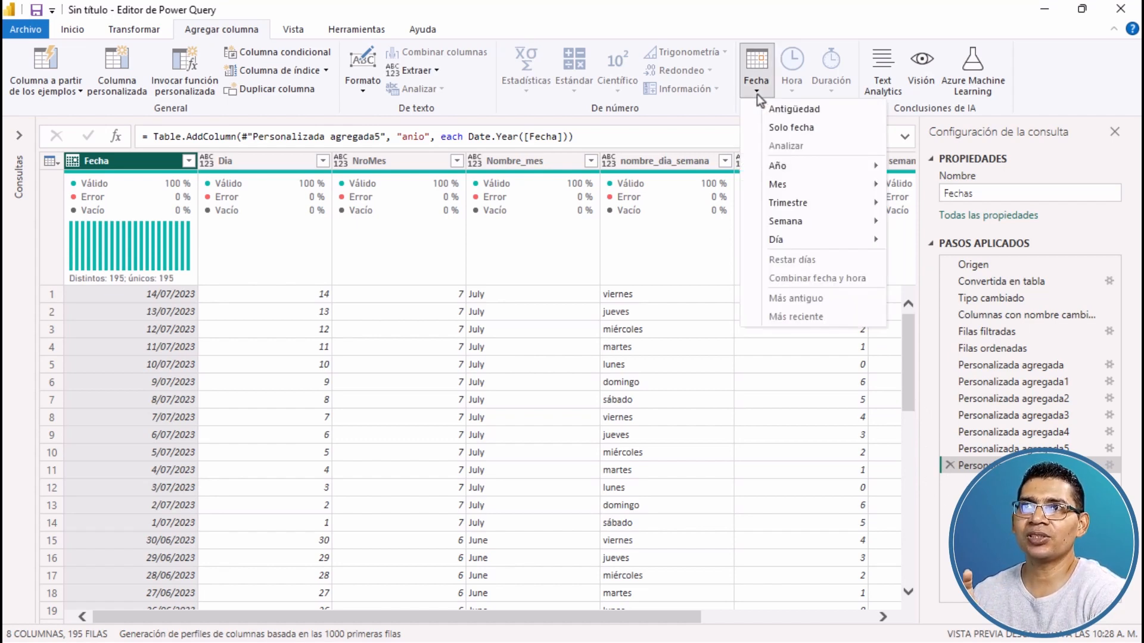
{"action": "mouse_move", "coordinate": [787, 207]}
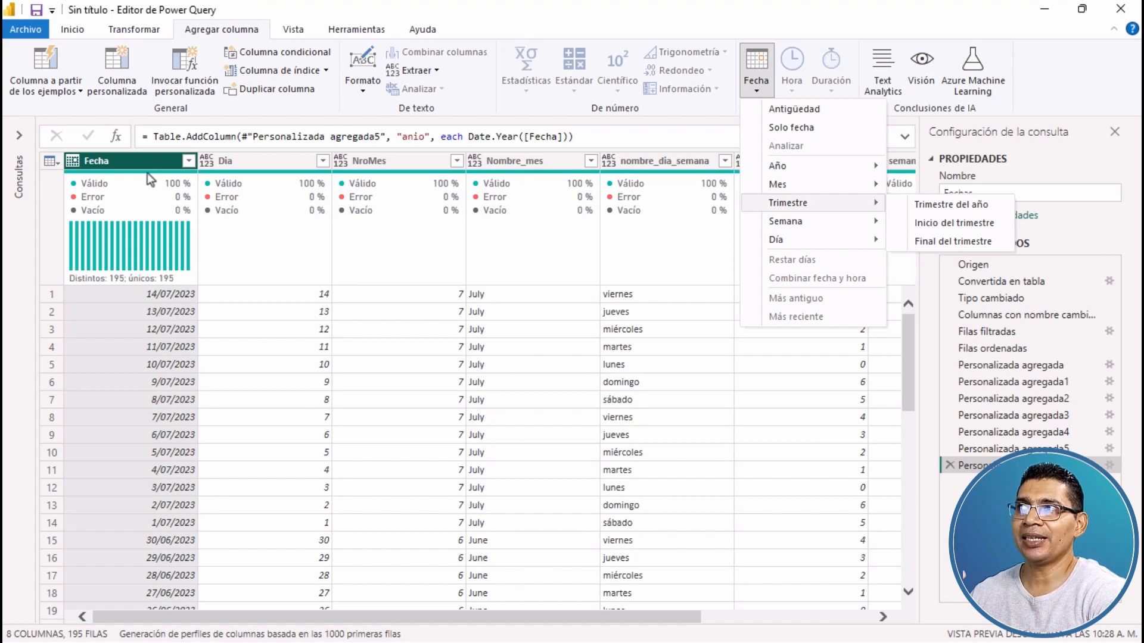
{"action": "left_click", "coordinate": [754, 86]}
{"action": "left_click", "coordinate": [753, 93]}
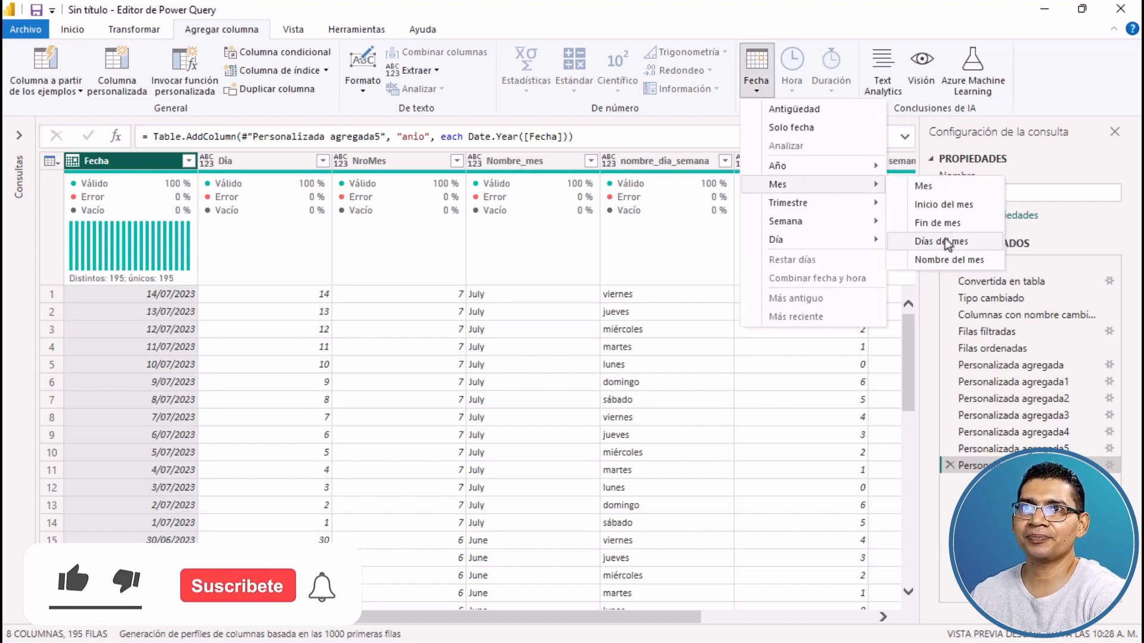
{"action": "left_click", "coordinate": [949, 260]}
{"action": "left_click_drag", "start_coordinate": [613, 621], "coordinate": [886, 613]}
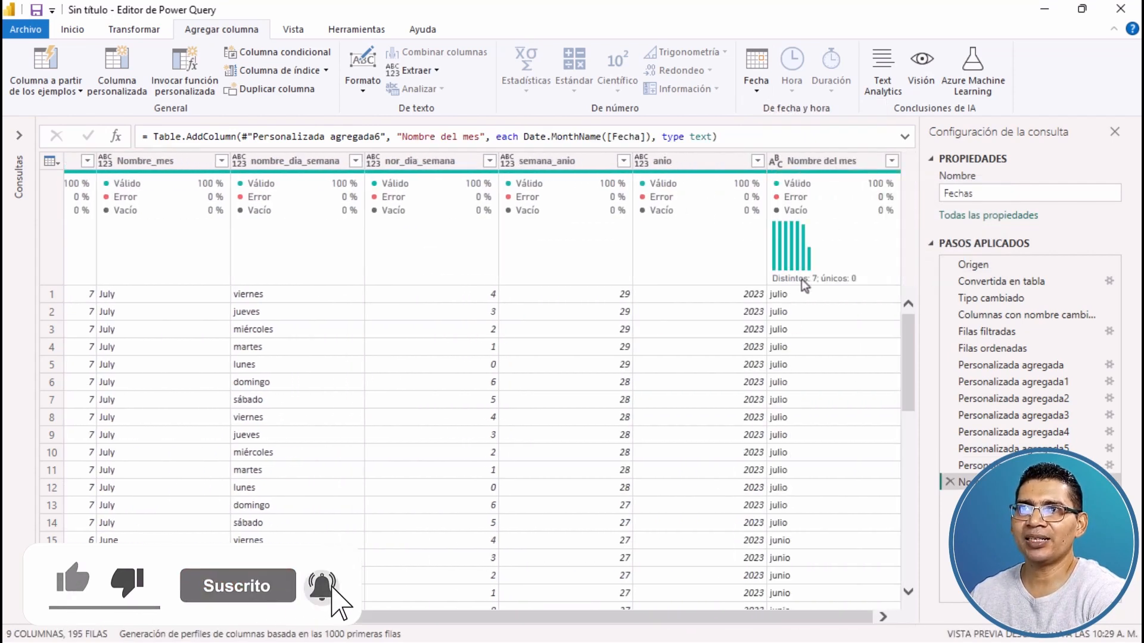
{"action": "mouse_move", "coordinate": [801, 284]}
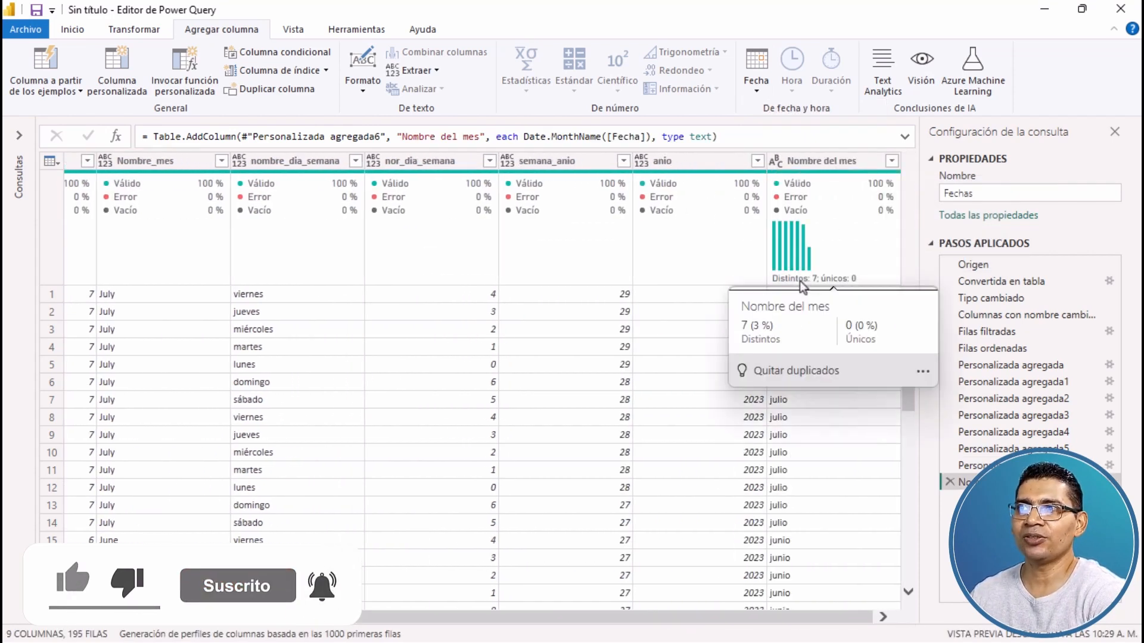
{"action": "left_click_drag", "start_coordinate": [684, 620], "coordinate": [459, 630]}
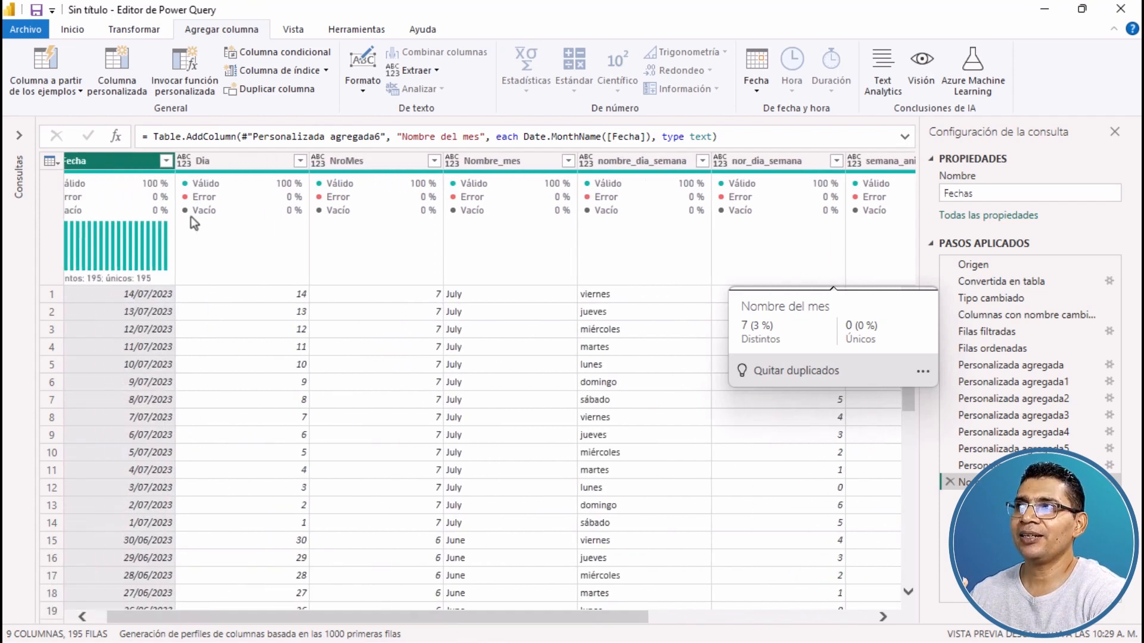
Examine the built-in month, week and day extraction options for the Fecha column, including Día de la semana.
{"action": "left_click", "coordinate": [763, 87]}
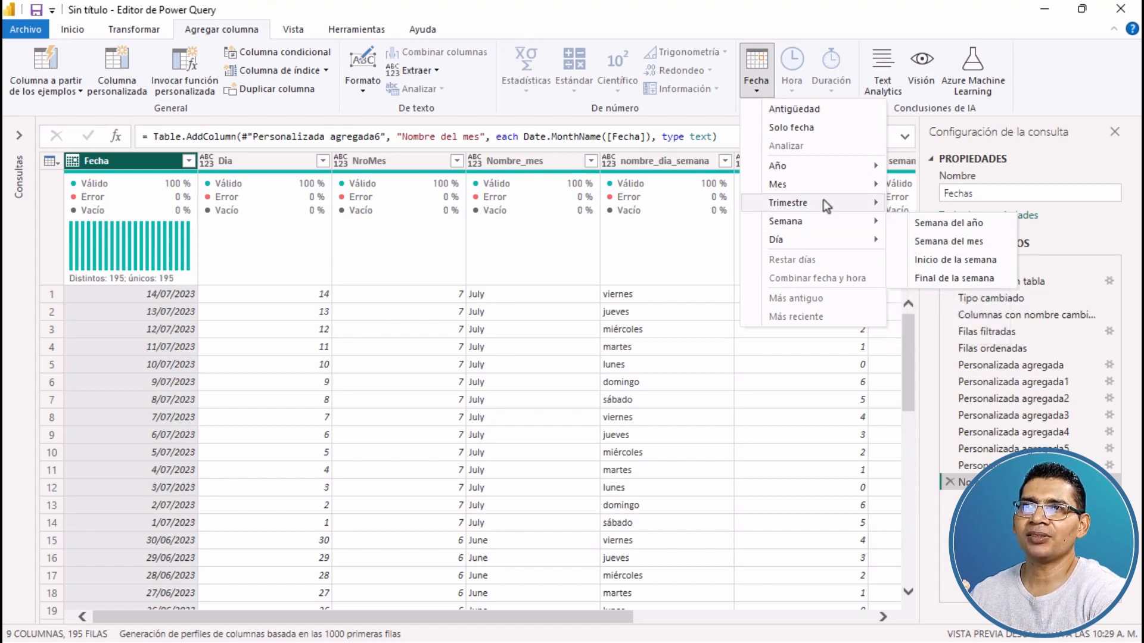
{"action": "mouse_move", "coordinate": [815, 177]}
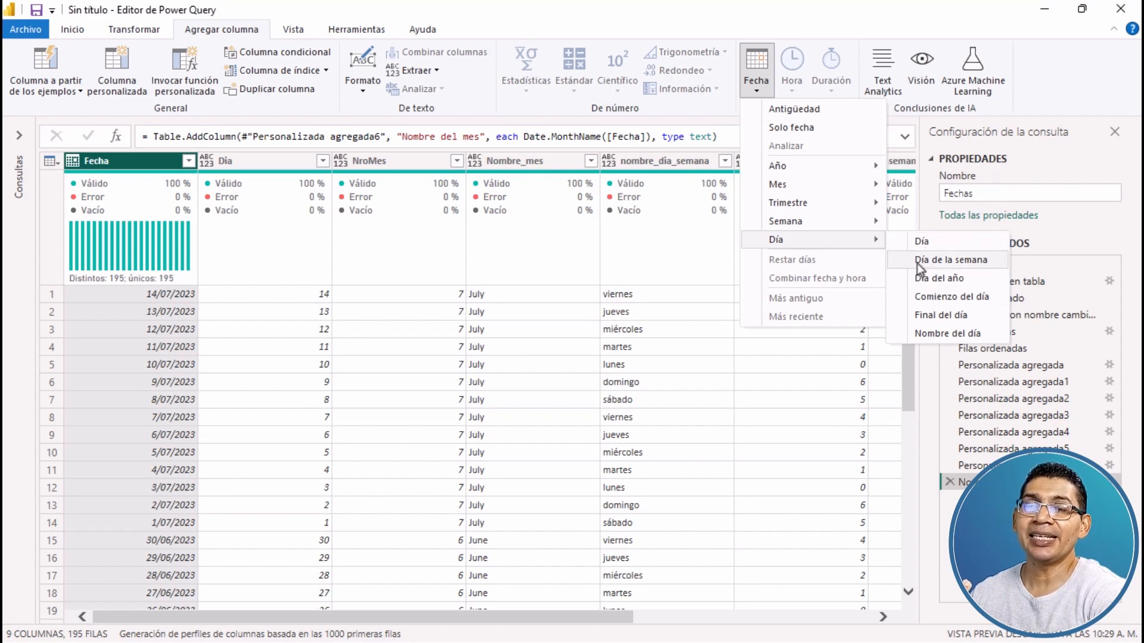
{"action": "left_click", "coordinate": [917, 262]}
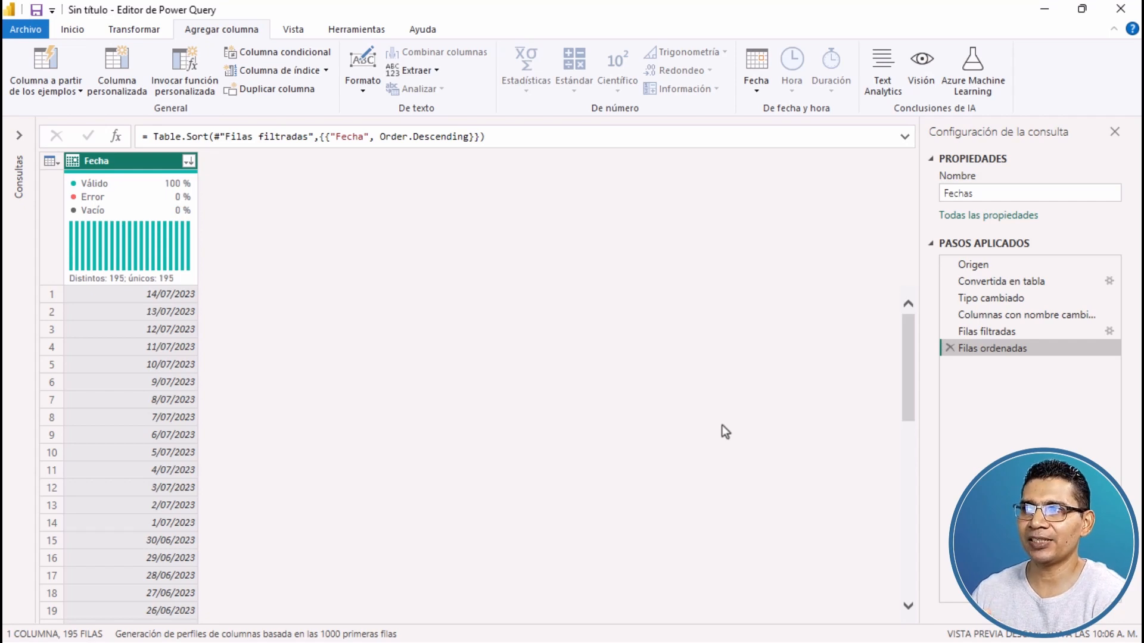
Start a custom column and enter the Date.AddDays function in its formula, removing the duplicated Date prefix.
{"action": "left_click", "coordinate": [120, 63]}
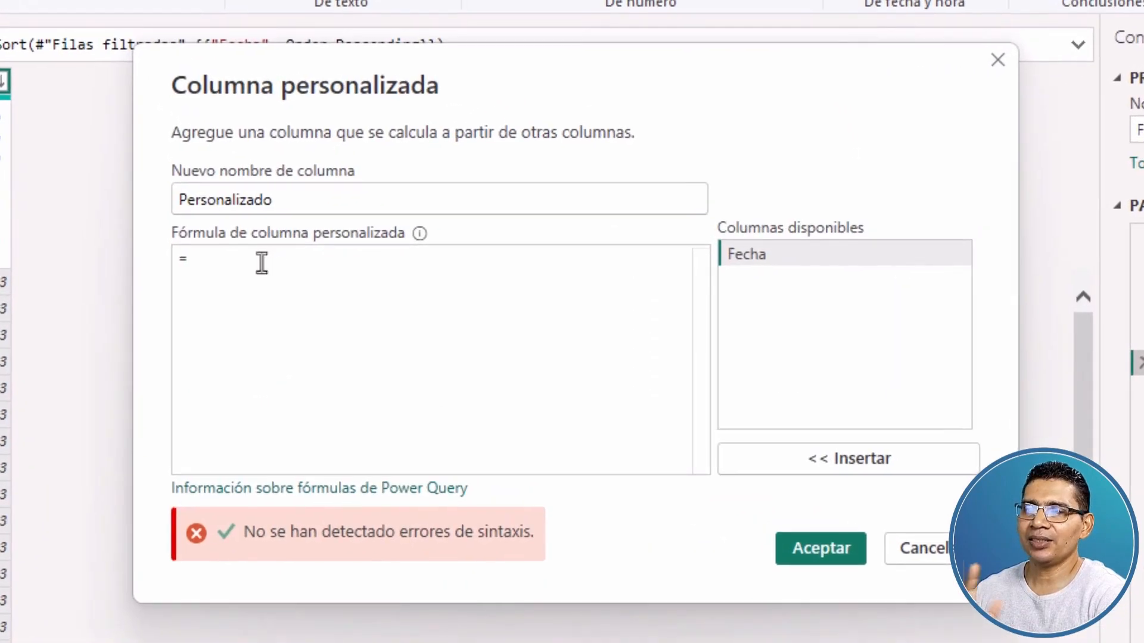
{"action": "type", "text": "Date"}
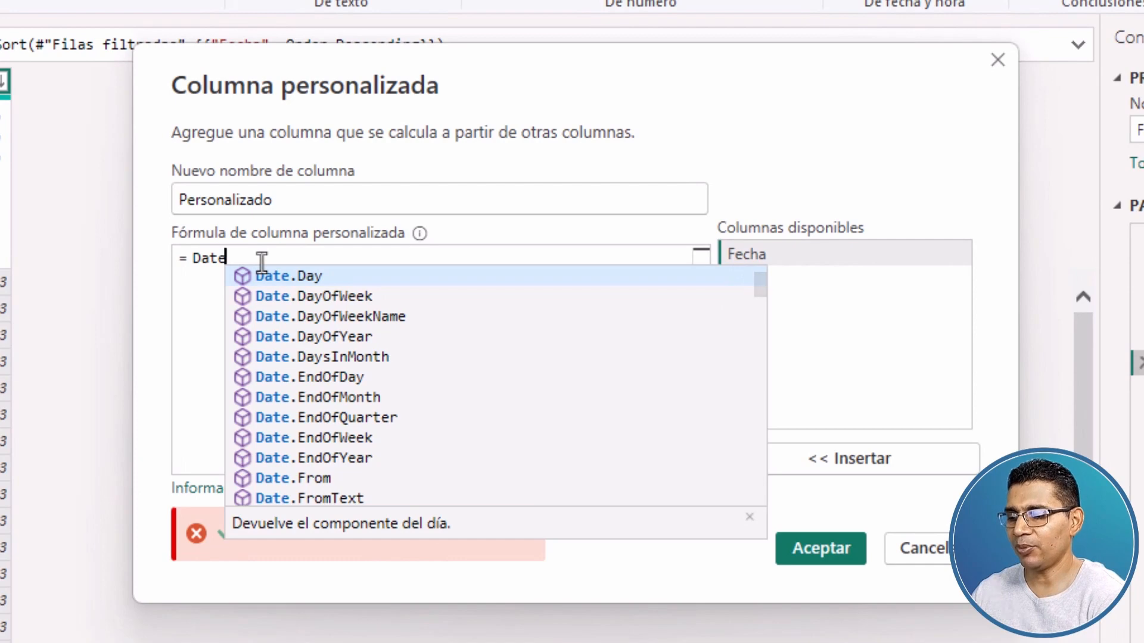
{"action": "type", "text": ".ad"}
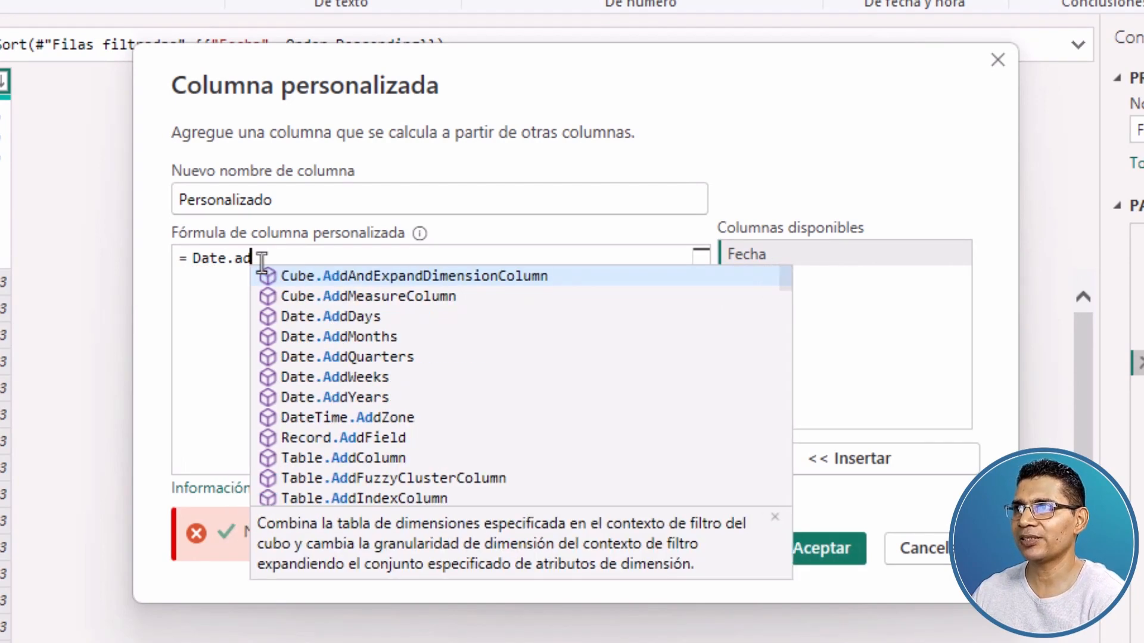
{"action": "key", "text": "BackSpace"}
{"action": "key", "text": "BackSpace"}
{"action": "type", "text": "Add"}
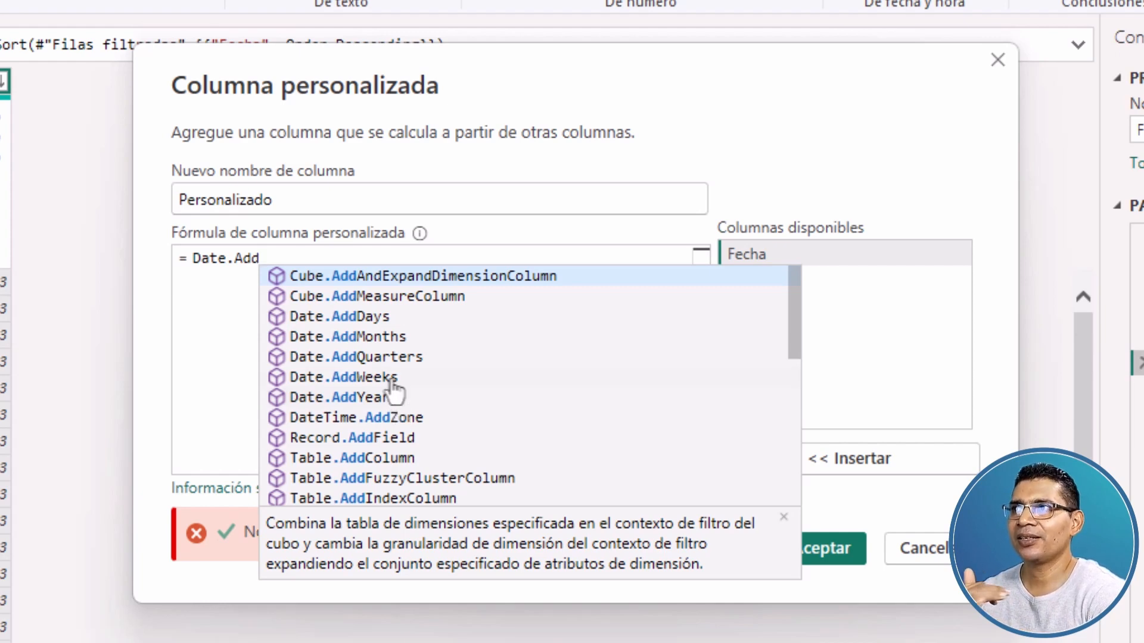
{"action": "left_click", "coordinate": [358, 317]}
{"action": "left_click", "coordinate": [225, 257]}
{"action": "key", "text": "BackSpace"}
{"action": "key", "text": "BackSpace"}
{"action": "key", "text": "BackSpace"}
{"action": "key", "text": "BackSpace"}
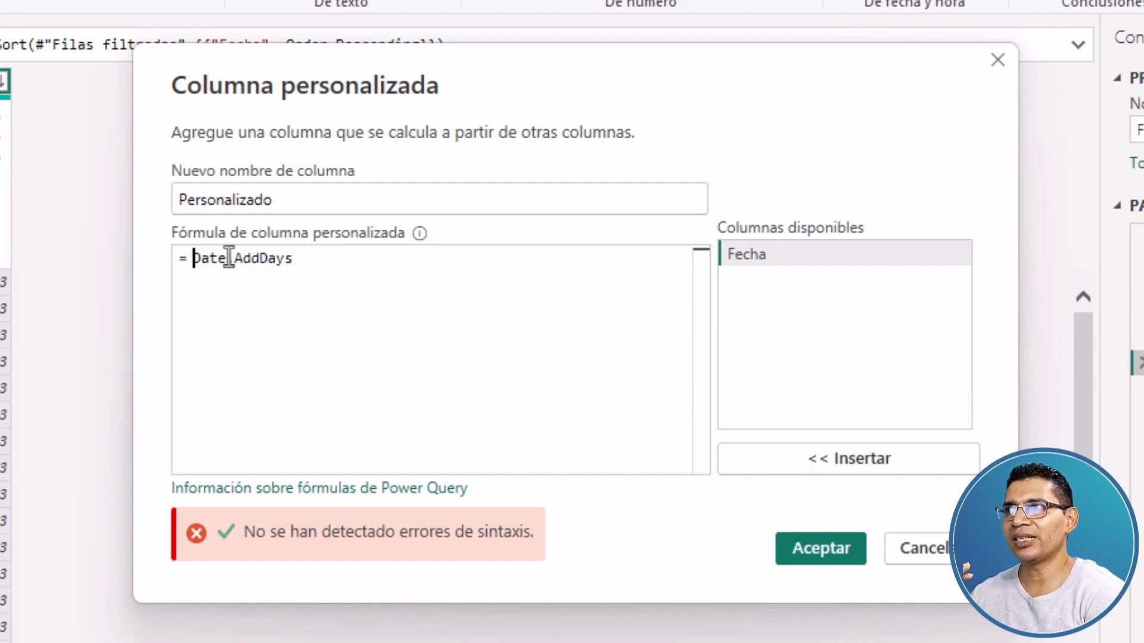
Complete the Date.AddDays formula with the arguments ([Fecha], 15).
{"action": "mouse_move", "coordinate": [229, 258]}
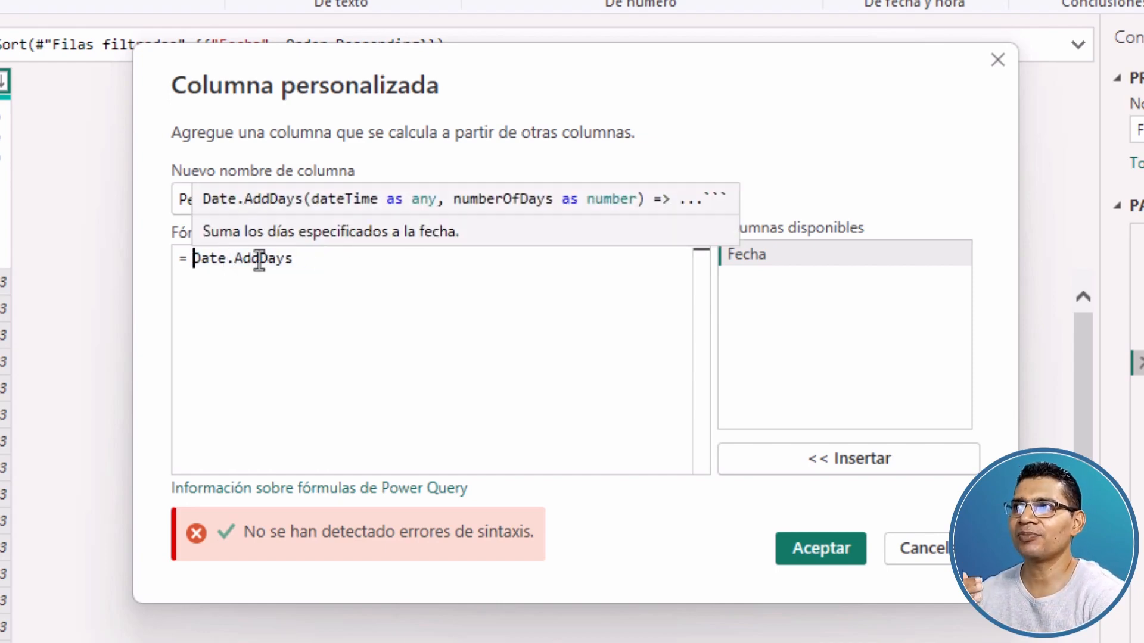
{"action": "left_click", "coordinate": [309, 262]}
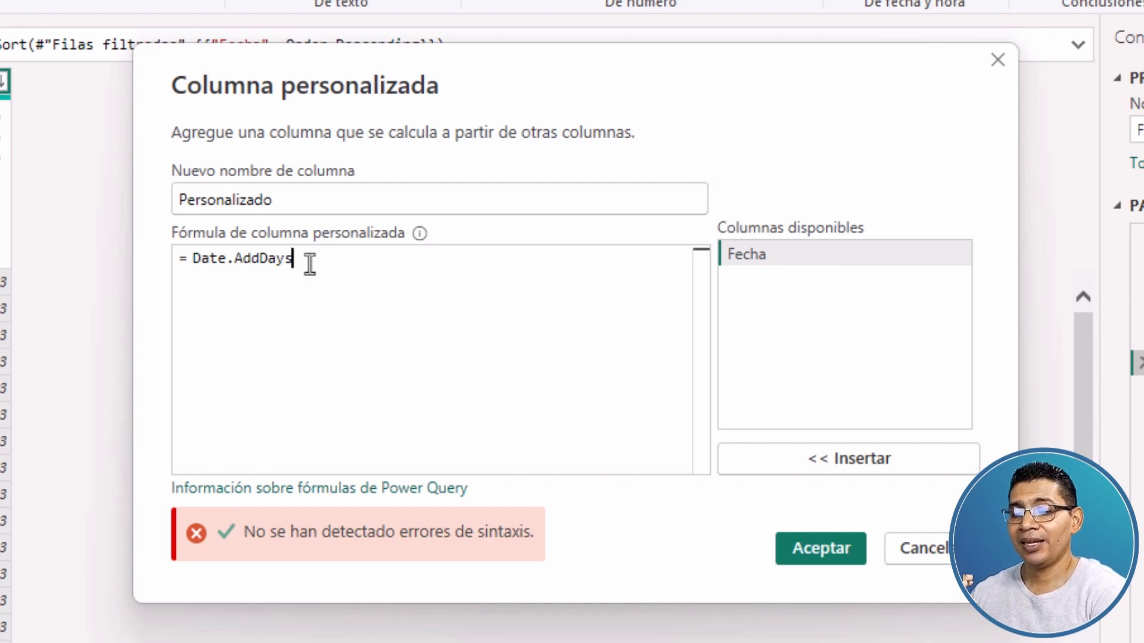
{"action": "type", "text": "("}
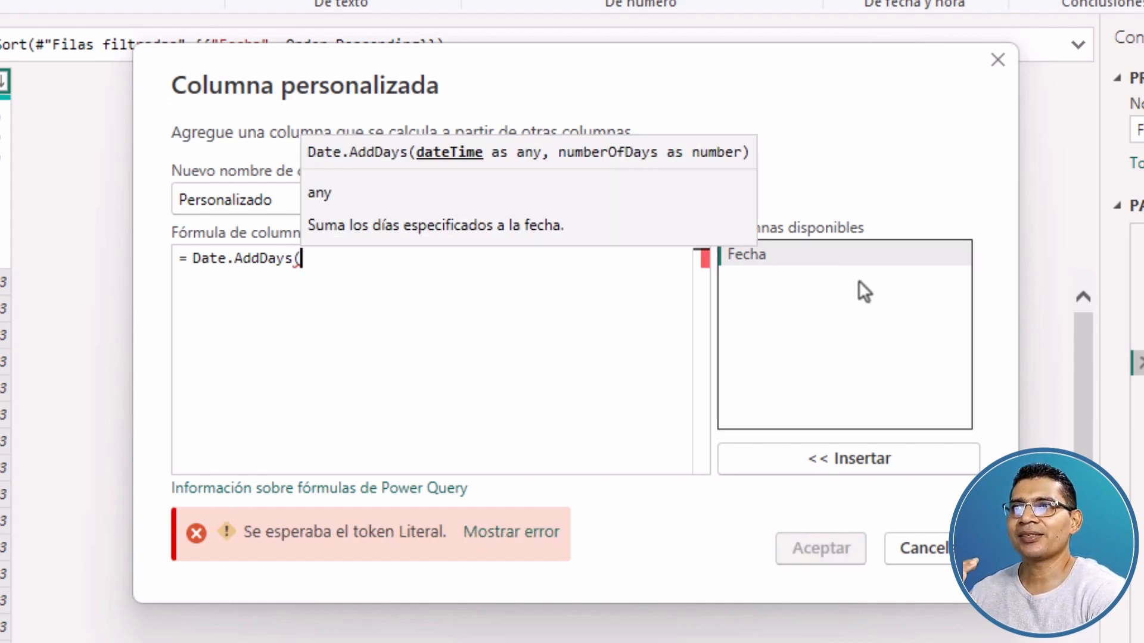
{"action": "double_click", "coordinate": [786, 246]}
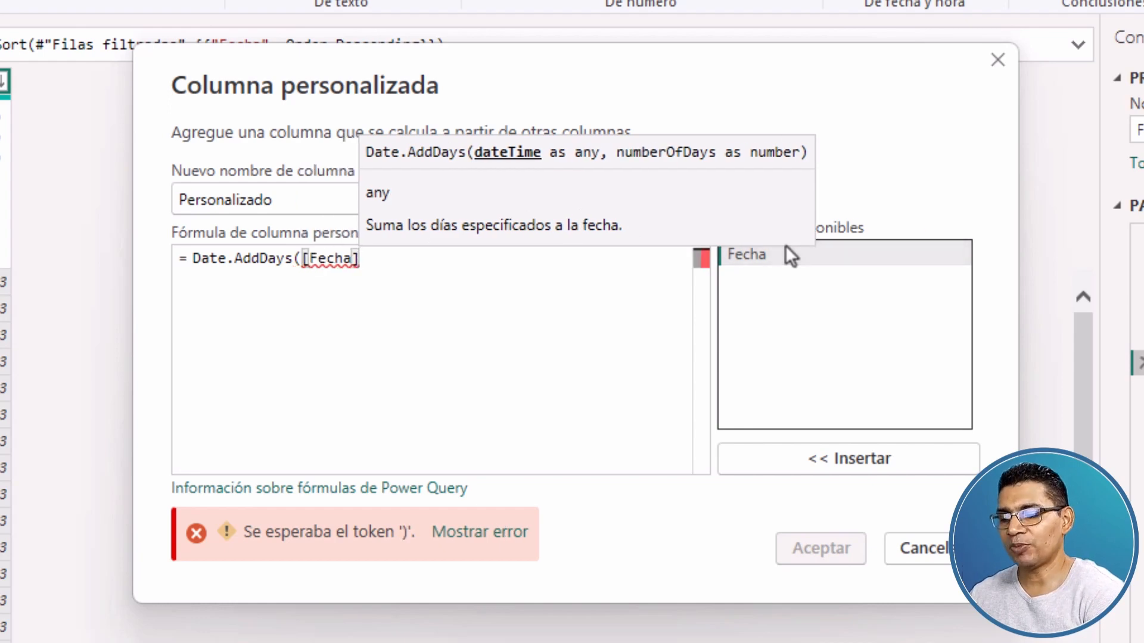
{"action": "type", "text": ","}
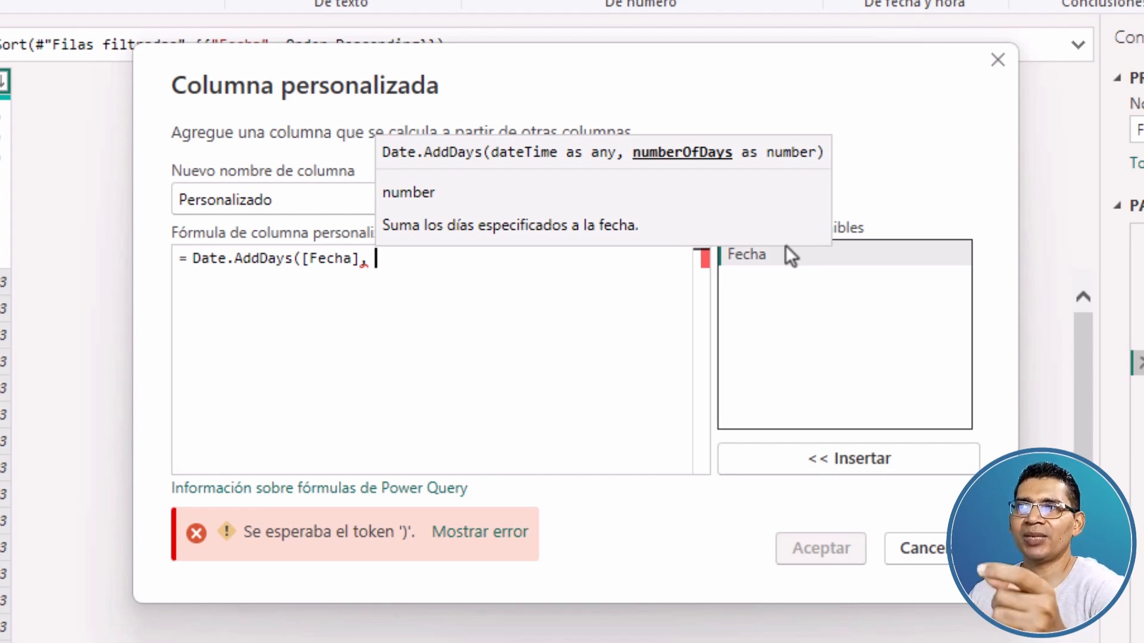
{"action": "type", "text": "15"}
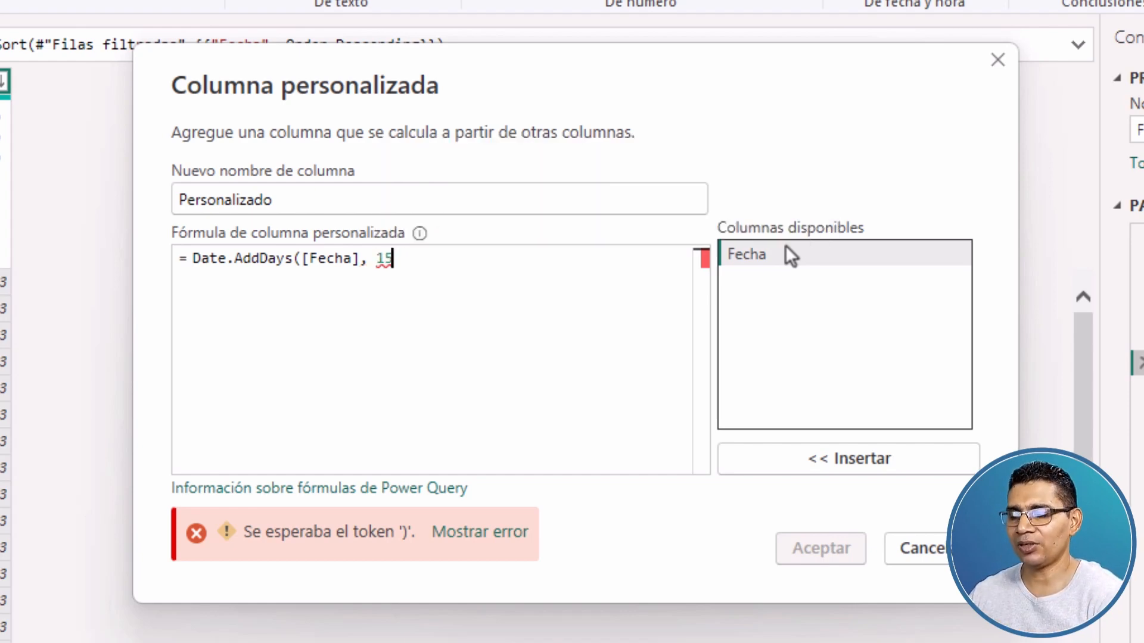
{"action": "type", "text": ")"}
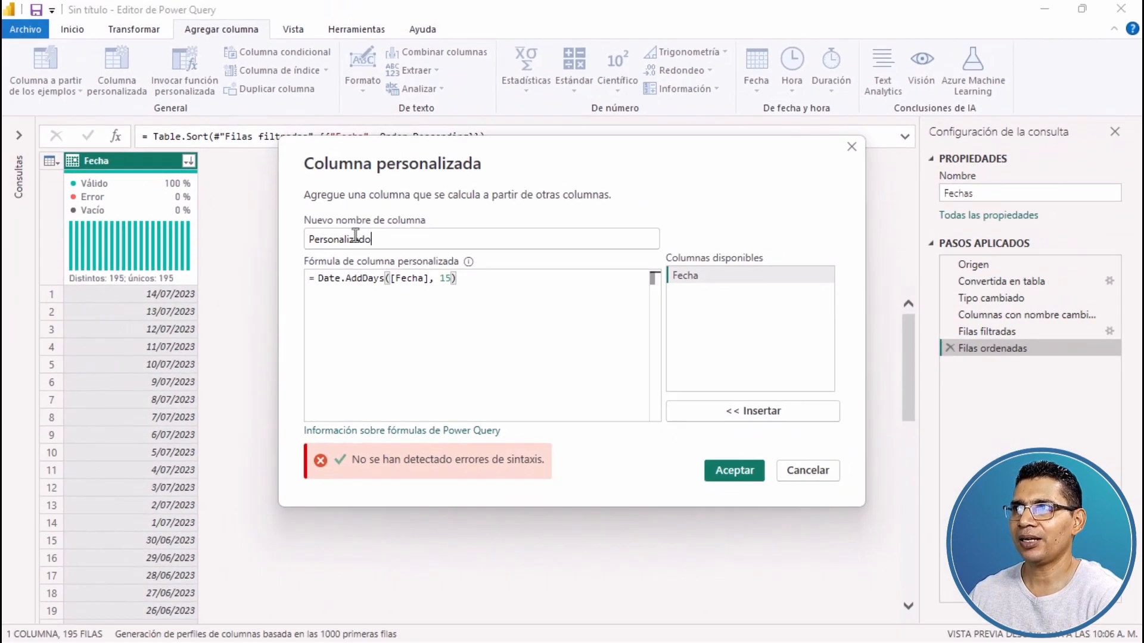
Name the custom column mas15 and add it to the table.
{"action": "left_click_drag", "start_coordinate": [273, 200], "coordinate": [81, 193]}
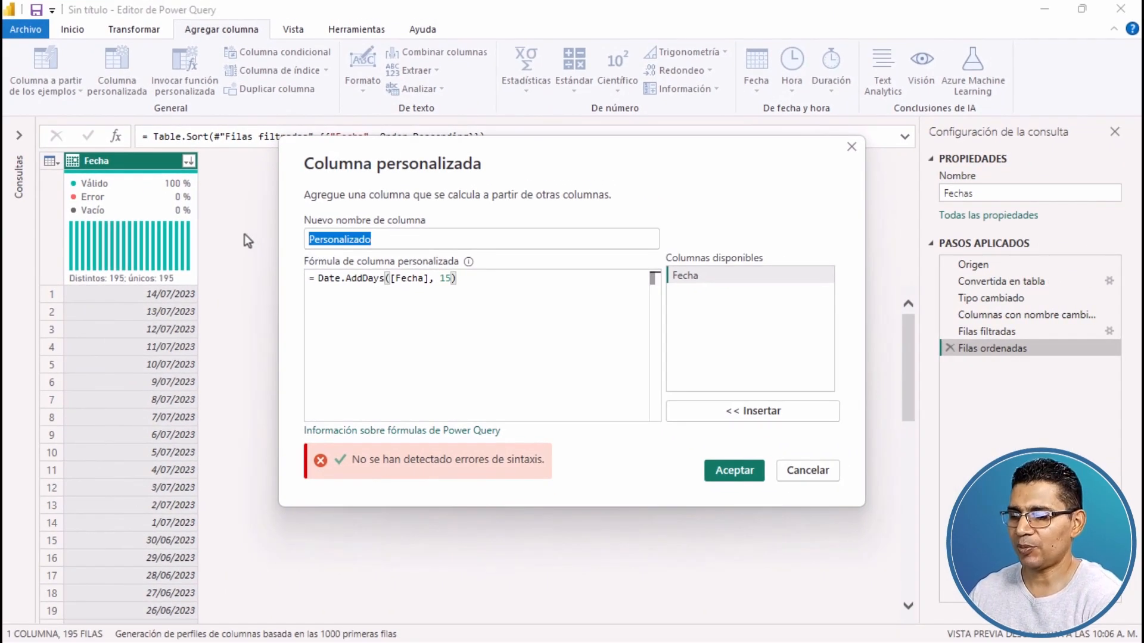
{"action": "type", "text": "mas15"}
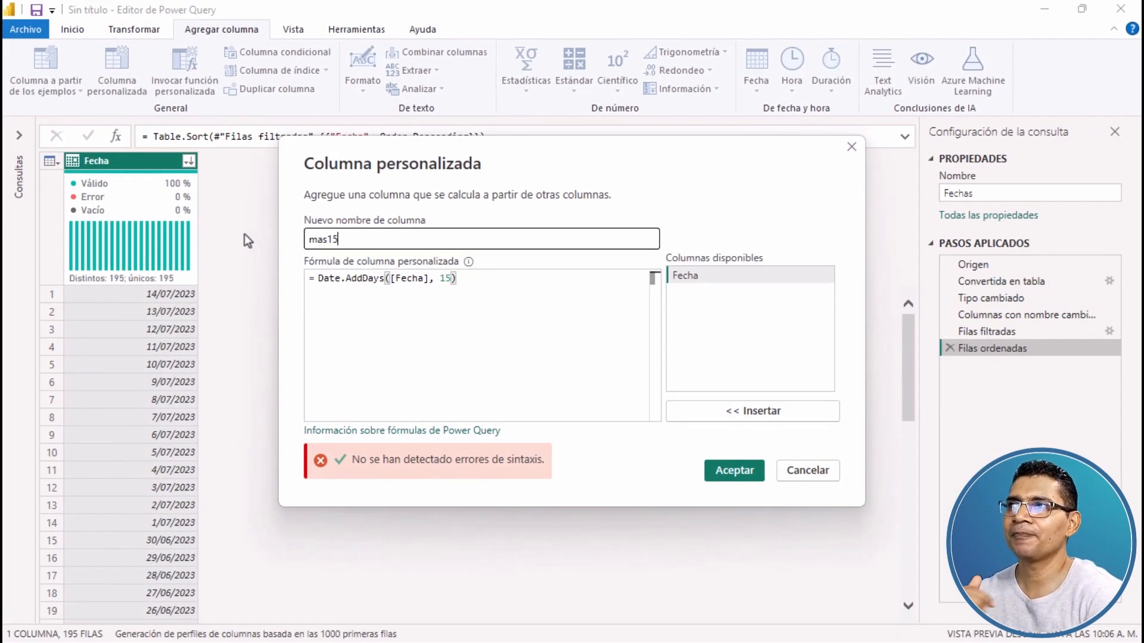
{"action": "left_click", "coordinate": [743, 472]}
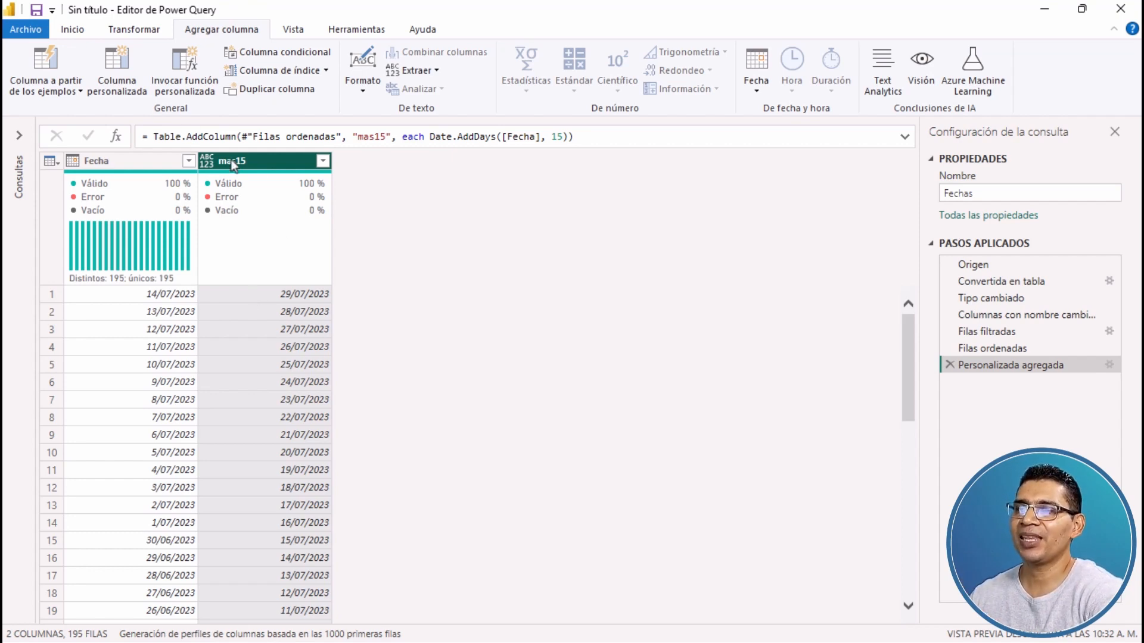
Start another custom column and name it menos15.
{"action": "left_click", "coordinate": [115, 67]}
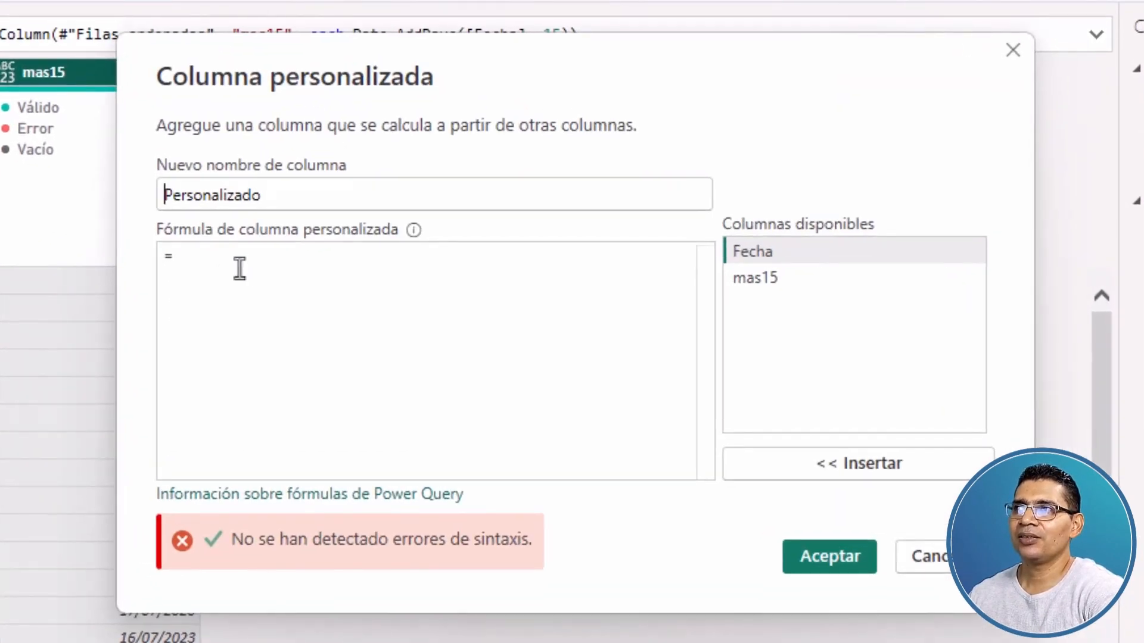
{"action": "double_click", "coordinate": [274, 194]}
{"action": "type", "text": "menos15"}
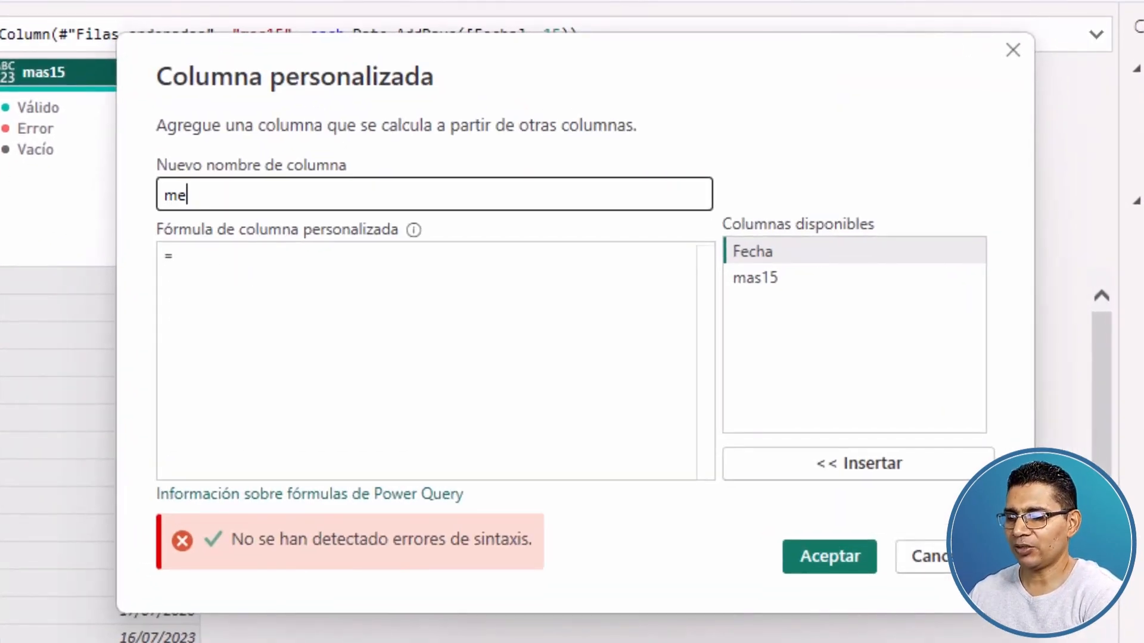
Enter the Date.AddDays function in the menos15 formula, removing the duplicated Date prefix.
{"action": "left_click", "coordinate": [243, 276]}
{"action": "type", "text": "Date.Add"}
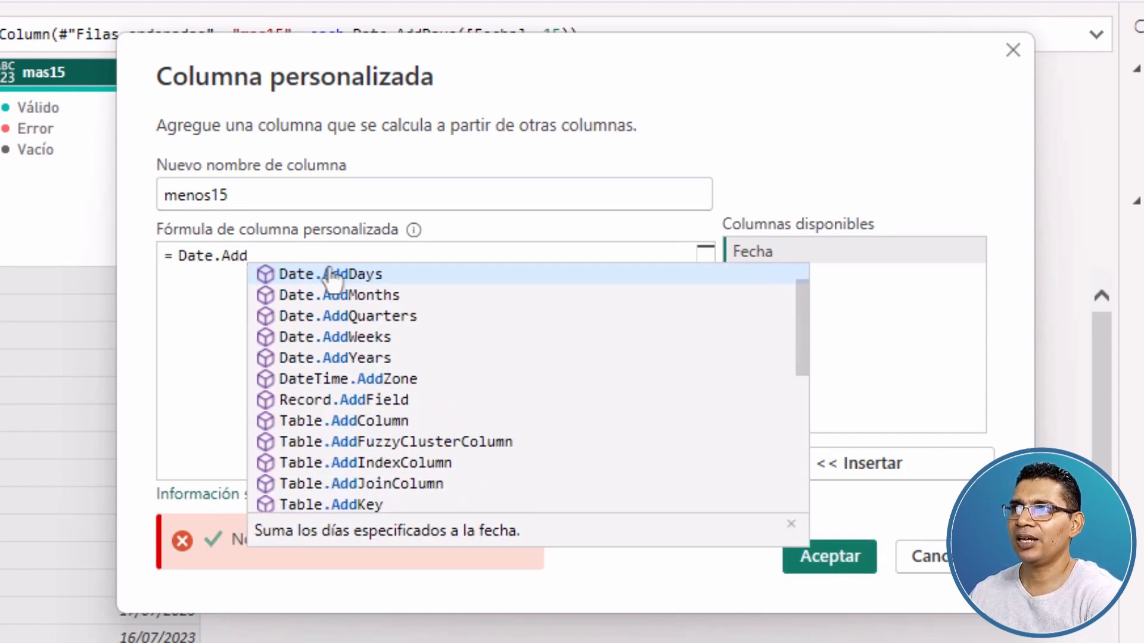
{"action": "left_click", "coordinate": [335, 275]}
{"action": "left_click", "coordinate": [213, 256]}
{"action": "key", "text": "BackSpace"}
{"action": "key", "text": "BackSpace"}
{"action": "key", "text": "BackSpace"}
{"action": "key", "text": "BackSpace"}
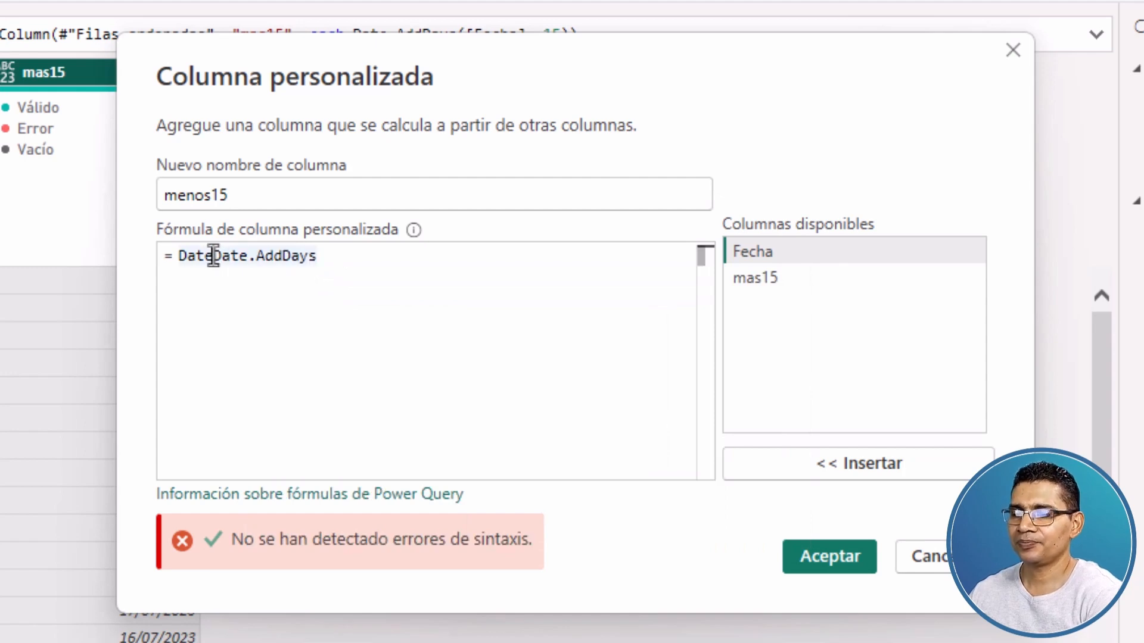
Complete the menos15 formula with the arguments ([Fecha], -15) and add the column to the table.
{"action": "left_click", "coordinate": [302, 263]}
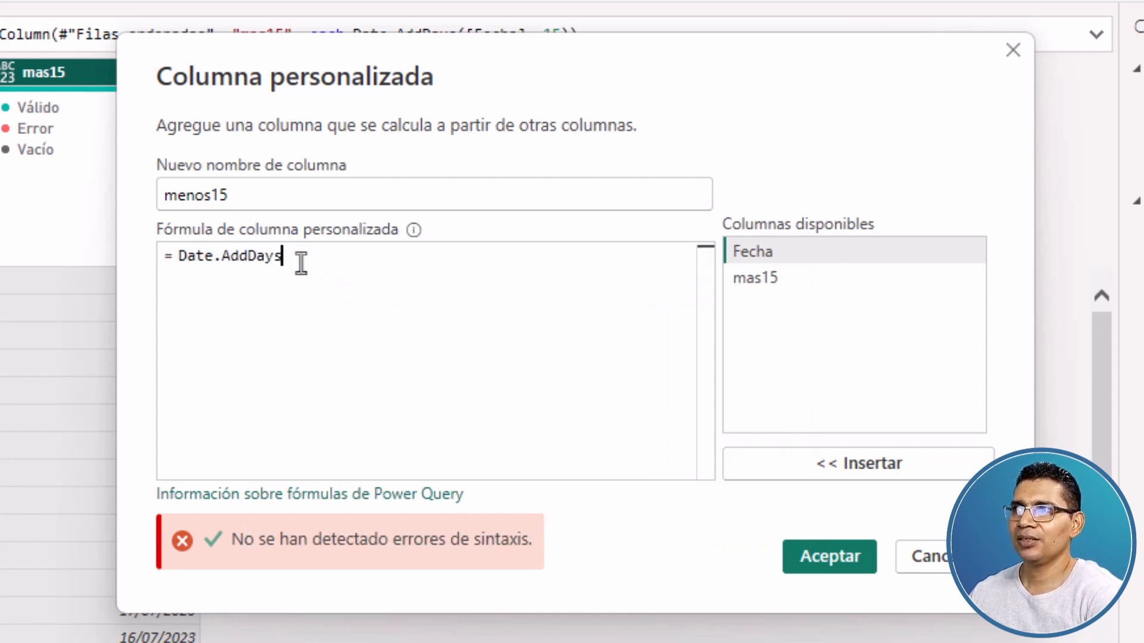
{"action": "type", "text": "("}
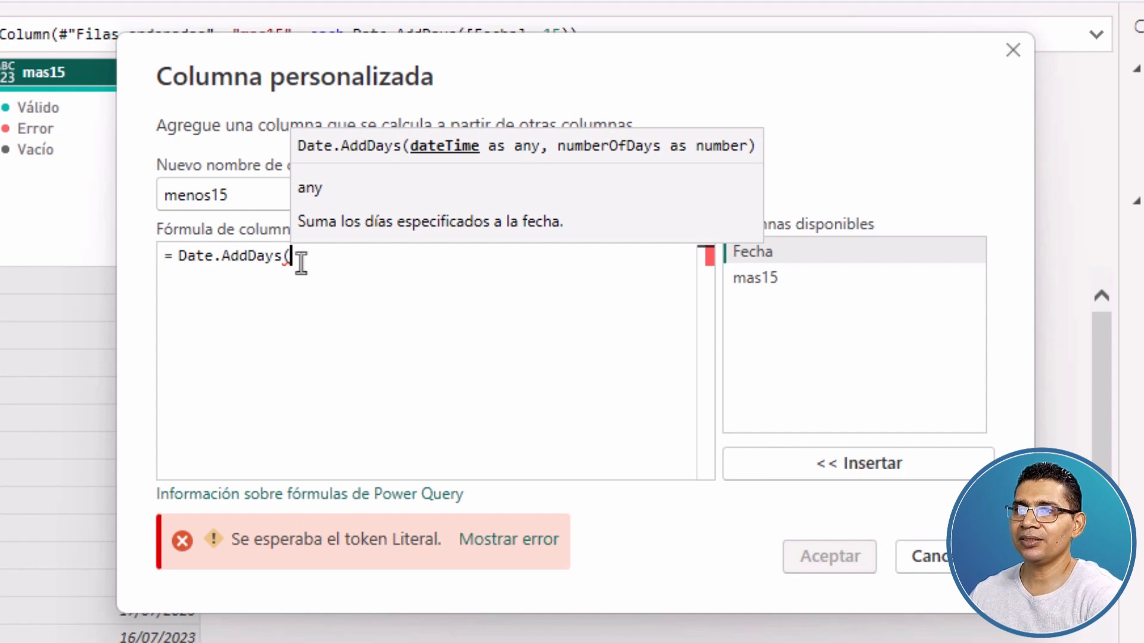
{"action": "double_click", "coordinate": [745, 253]}
{"action": "type", "text": ","}
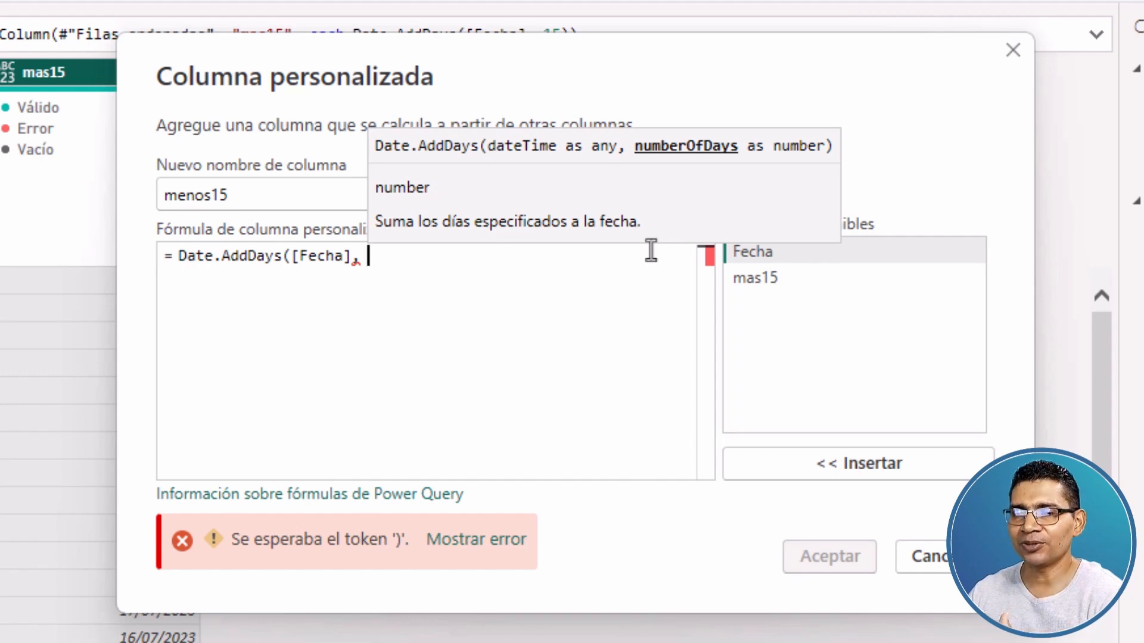
{"action": "type", "text": "-15"}
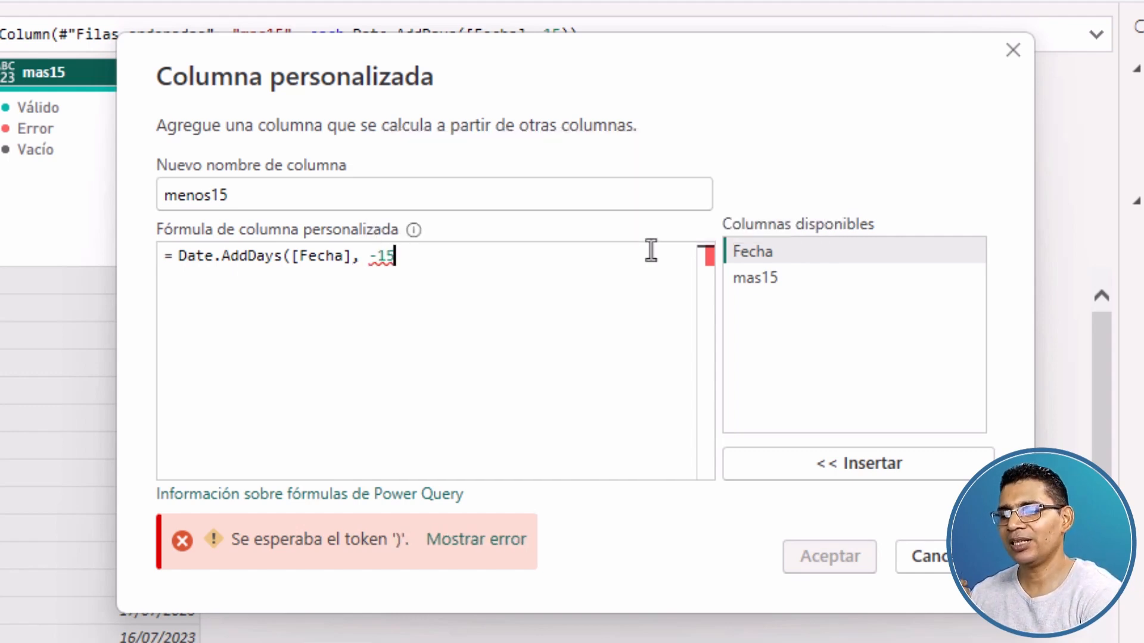
{"action": "type", "text": ")"}
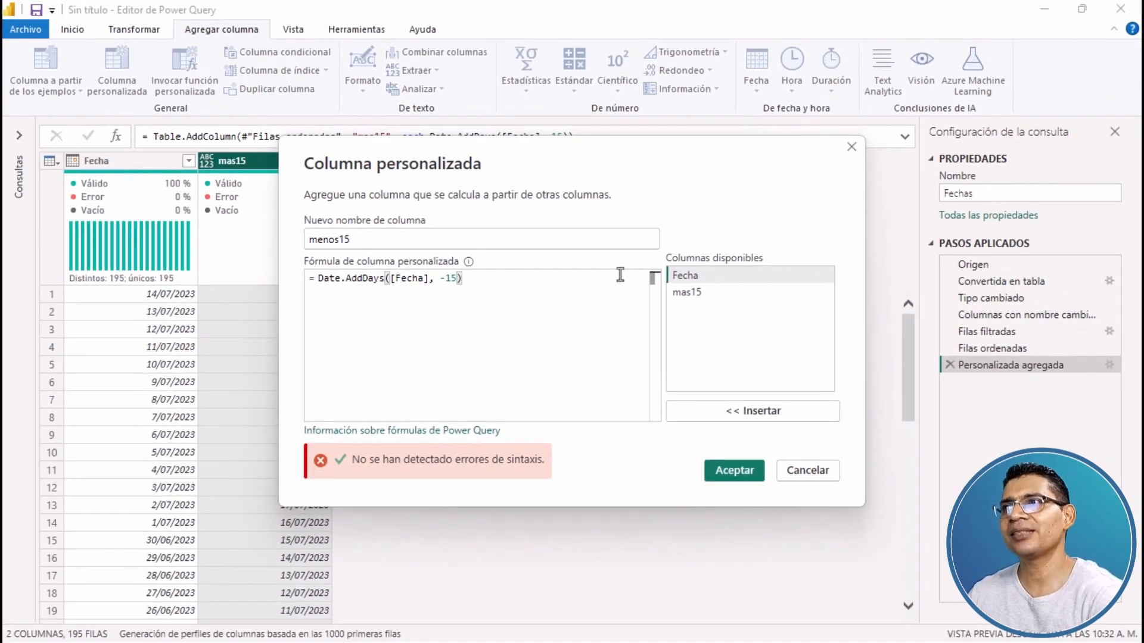
{"action": "left_click", "coordinate": [742, 474]}
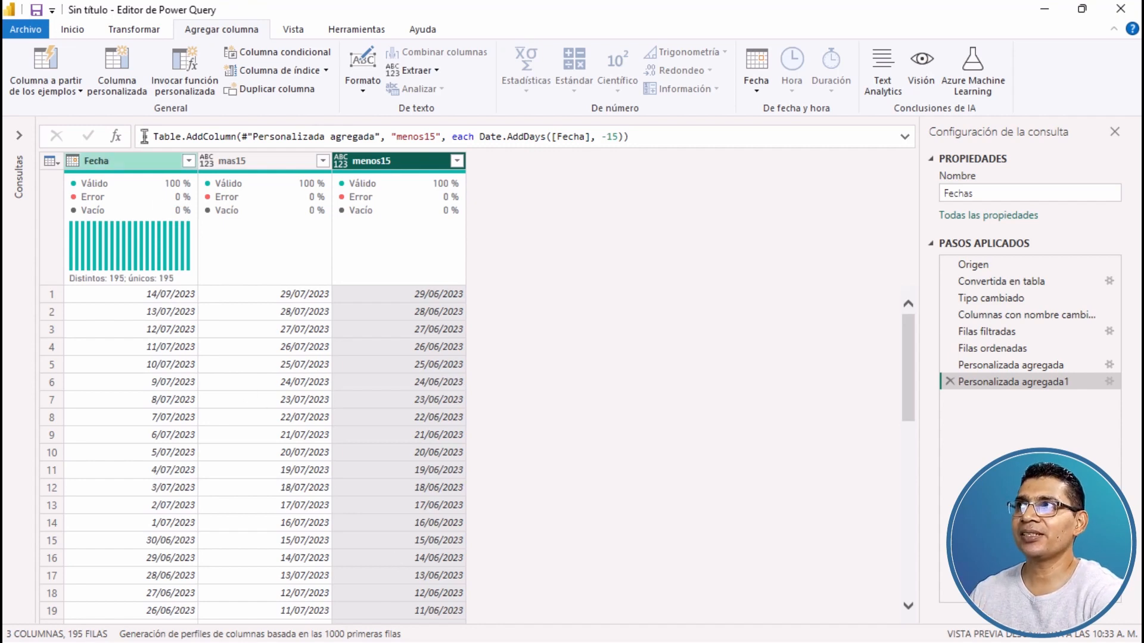
Start a new custom column and begin its formula with Date.Is to list the matching date functions.
{"action": "left_click", "coordinate": [122, 64]}
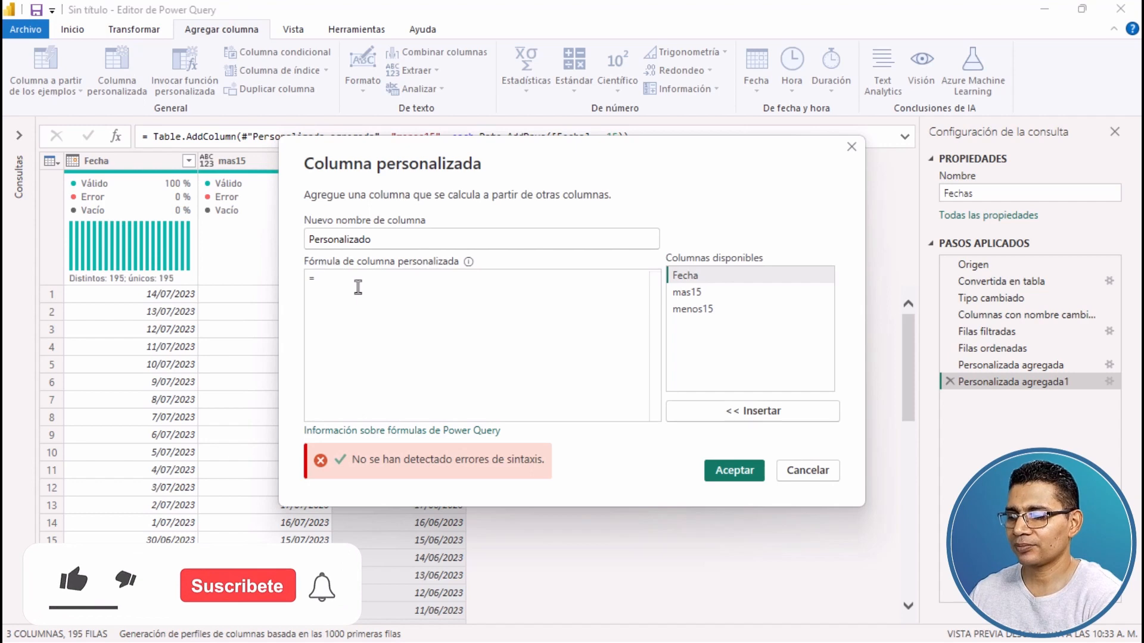
{"action": "type", "text": "Date"}
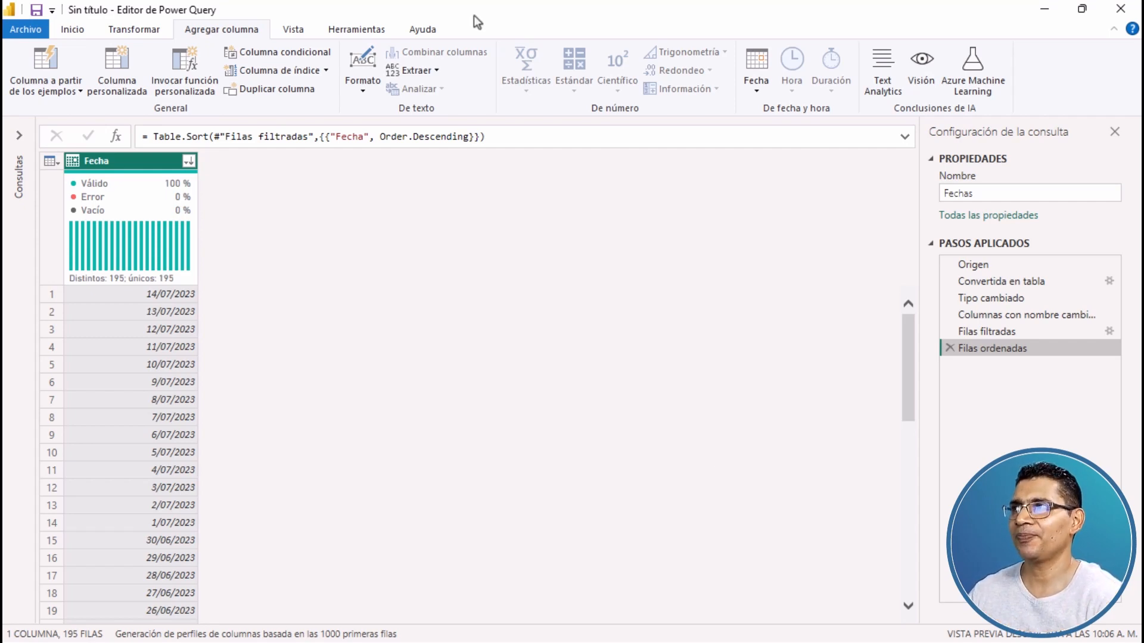
{"action": "left_click", "coordinate": [121, 63]}
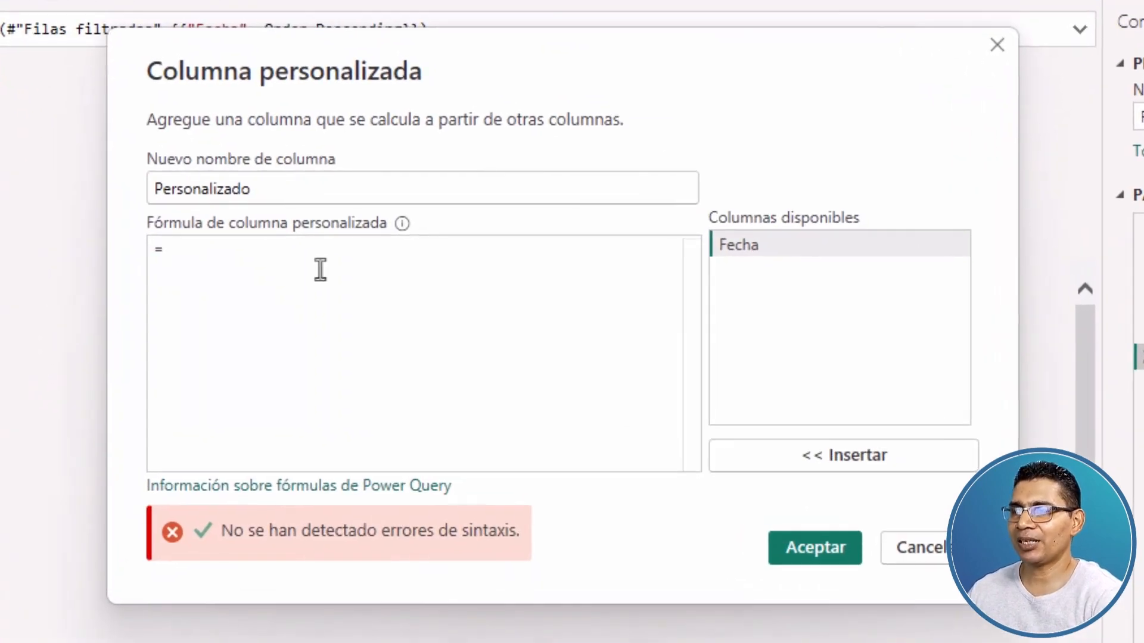
{"action": "type", "text": "Date"}
{"action": "type", "text": ".Is"}
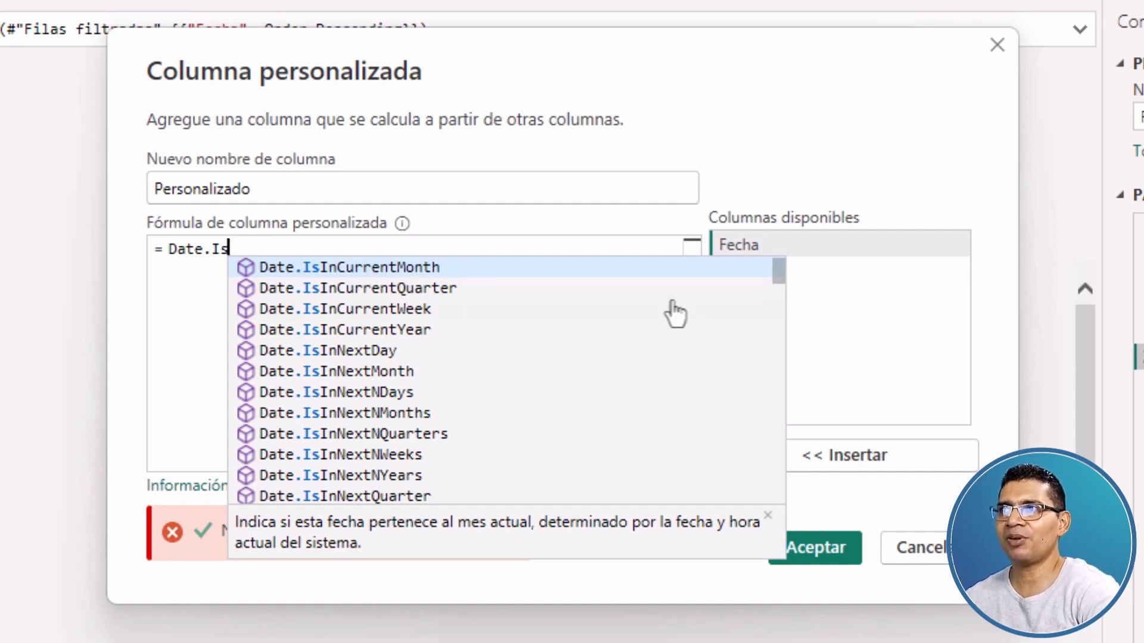
Examine the descriptions of the suggested Date.Is functions, from the current-period checks through the next- and previous-period ones to Date.IsInYearToDate.
{"action": "key", "text": "Down"}
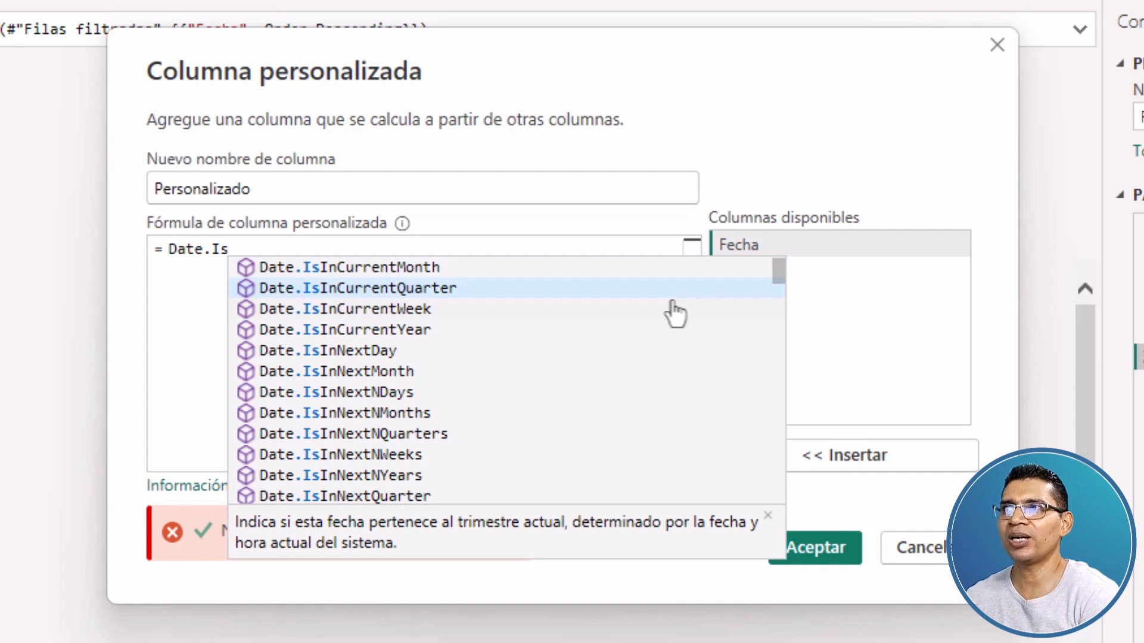
{"action": "key", "text": "Down"}
{"action": "key", "text": "Down"}
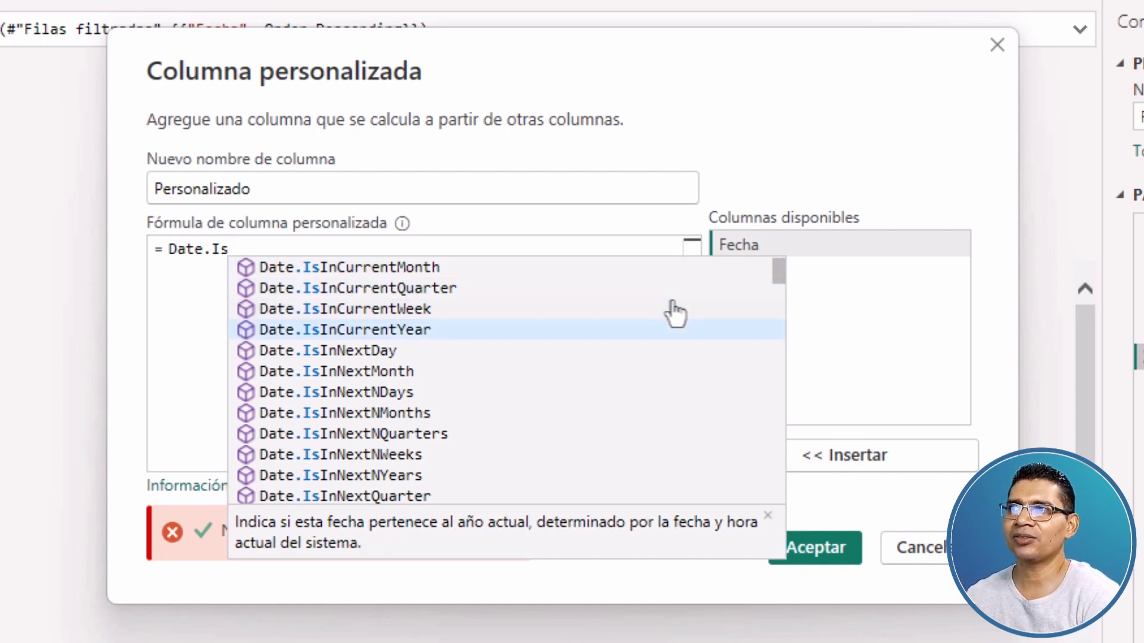
{"action": "key", "text": "Down"}
{"action": "key", "text": "Down"}
{"action": "key", "text": "Down"}
{"action": "key", "text": "Down"}
{"action": "key", "text": "Down"}
{"action": "key", "text": "Down"}
{"action": "key", "text": "Down"}
{"action": "key", "text": "Down"}
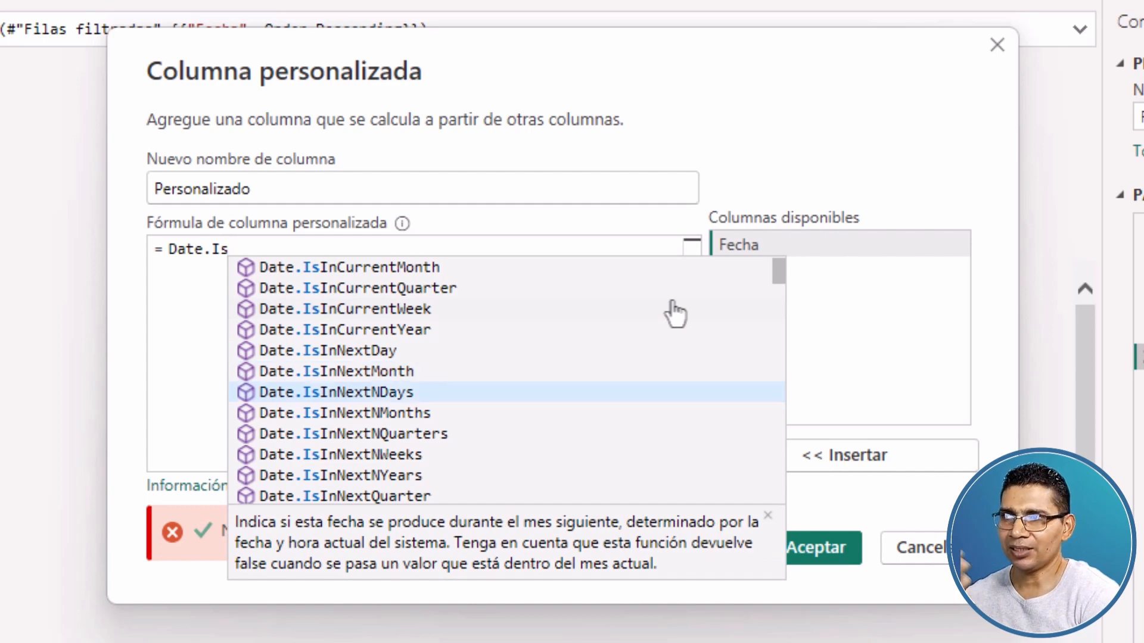
{"action": "key", "text": "Down"}
{"action": "key", "text": "Down"}
{"action": "key", "text": "Down"}
{"action": "key", "text": "Down"}
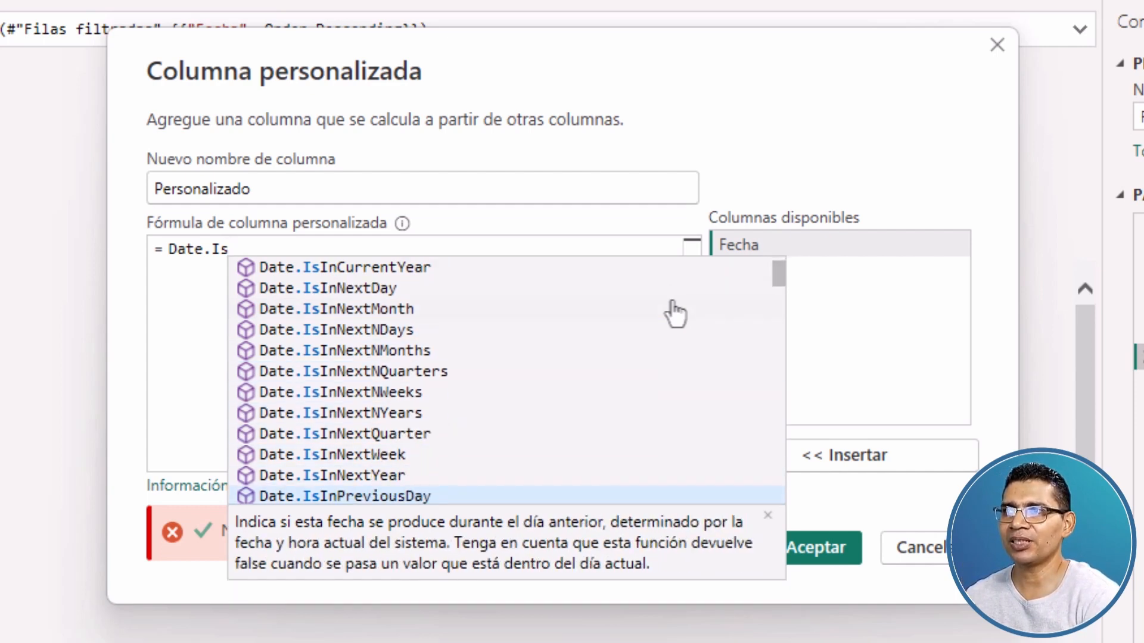
{"action": "key", "text": "Up"}
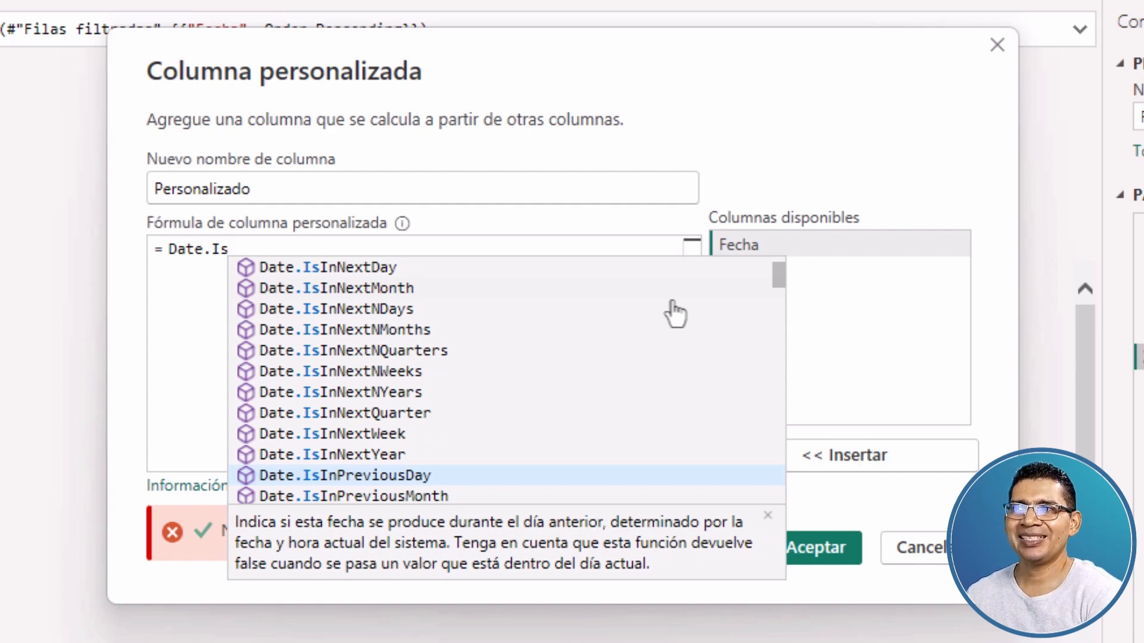
{"action": "key", "text": "Down"}
{"action": "key", "text": "Down"}
{"action": "key", "text": "Down"}
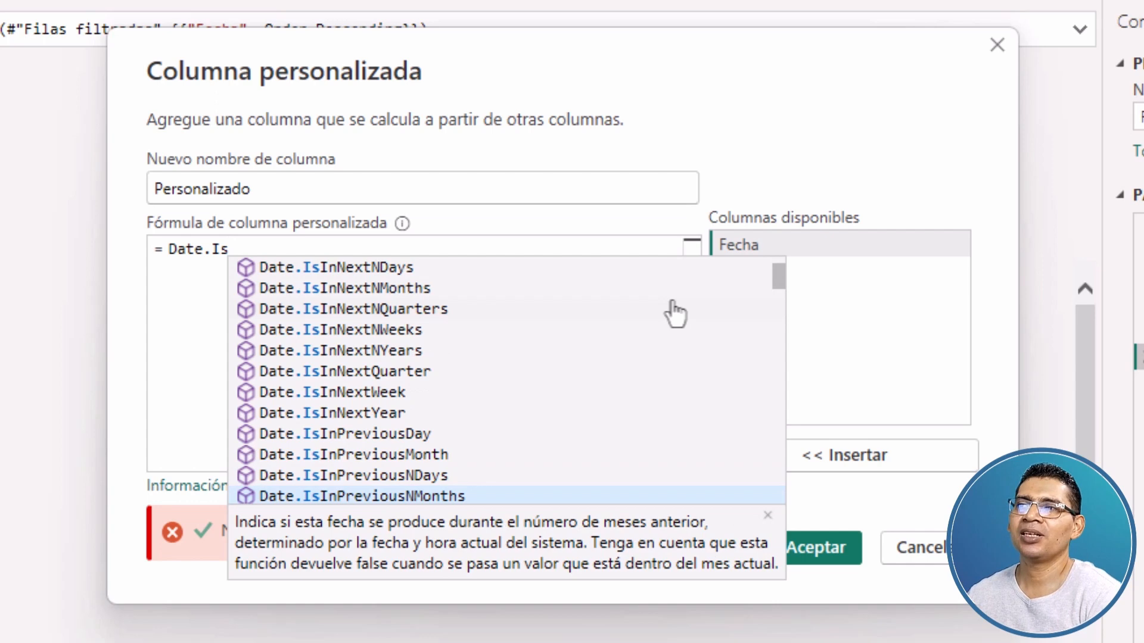
{"action": "key", "text": "Up"}
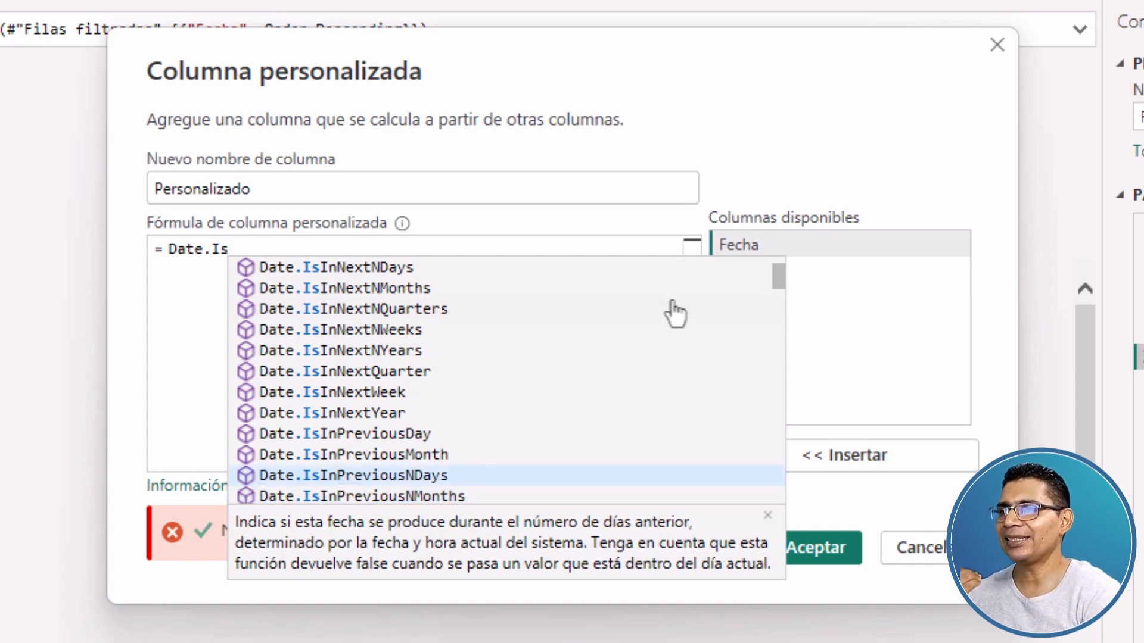
{"action": "key", "text": "Down"}
{"action": "key", "text": "Down"}
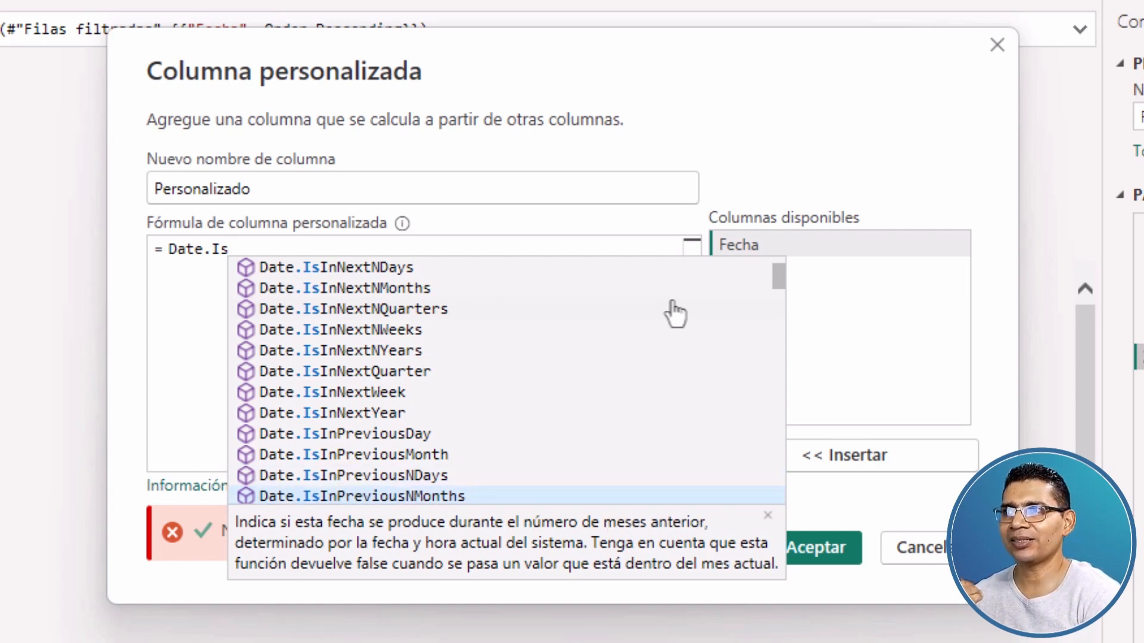
{"action": "key", "text": "Down"}
{"action": "key", "text": "Down"}
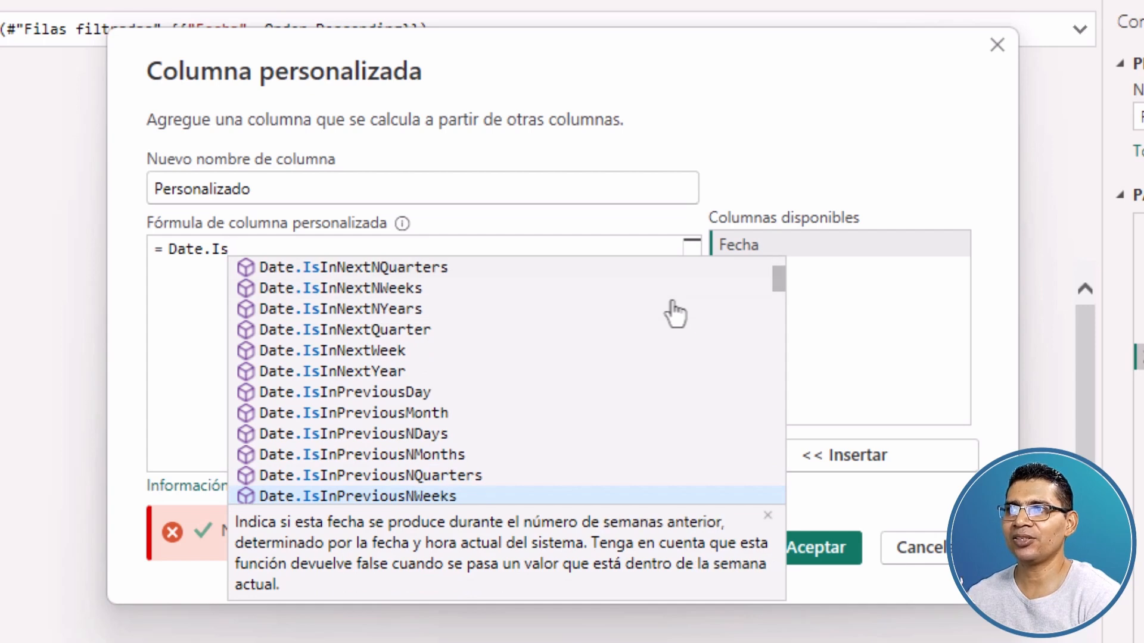
{"action": "key", "text": "Down"}
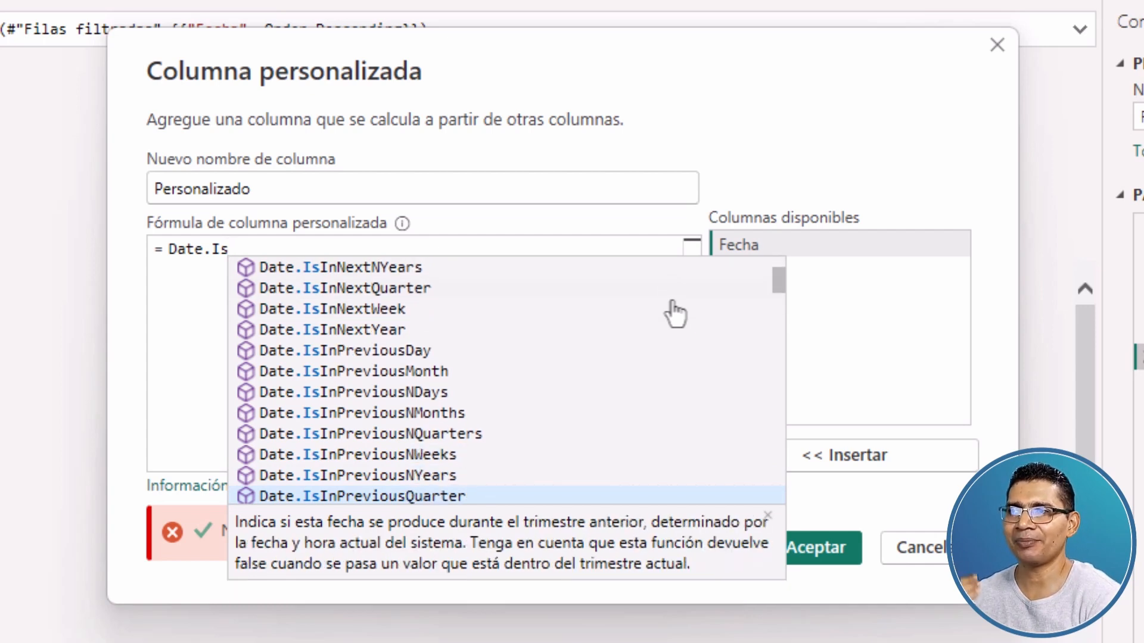
{"action": "key", "text": "Down"}
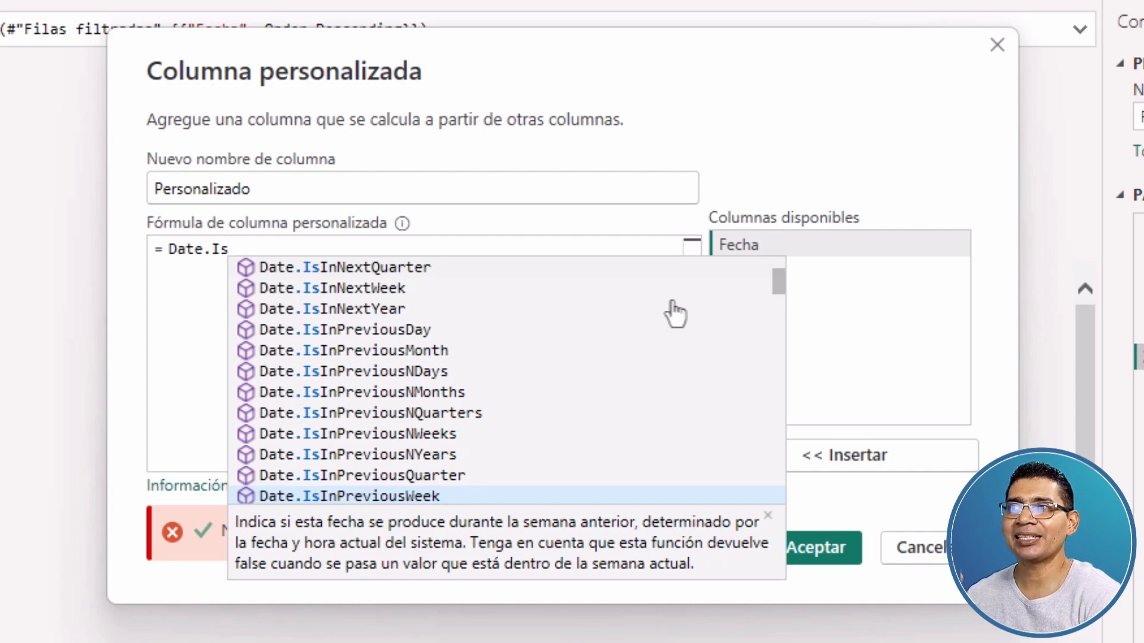
{"action": "key", "text": "Down"}
{"action": "key", "text": "Down"}
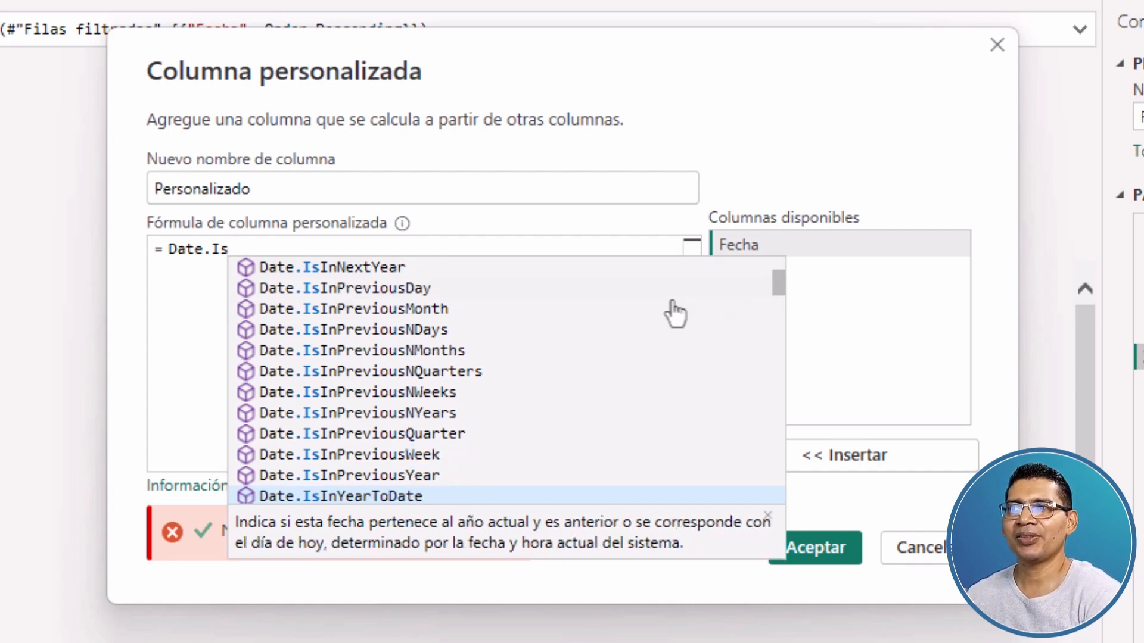
Insert the Date.IsInPreviousNDays function in the custom column formula and remove the duplicated Date prefix.
{"action": "key", "text": "Up"}
{"action": "key", "text": "Up"}
{"action": "key", "text": "Up"}
{"action": "key", "text": "Up"}
{"action": "key", "text": "Up"}
{"action": "key", "text": "Up"}
{"action": "key", "text": "Up"}
{"action": "key", "text": "Up"}
{"action": "key", "text": "Up"}
{"action": "key", "text": "Up"}
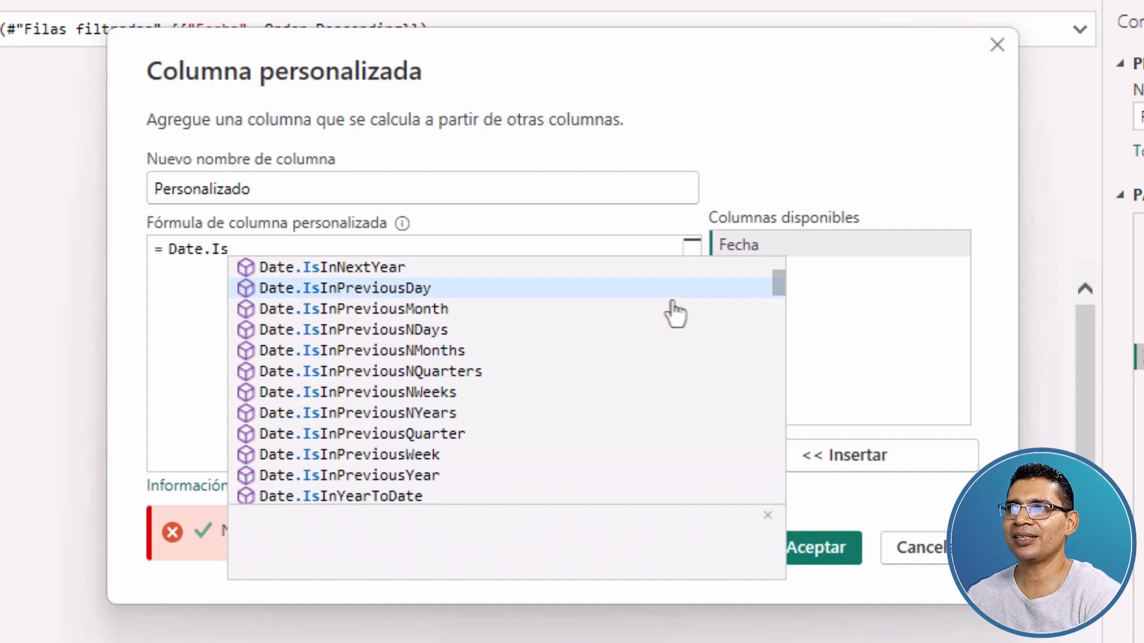
{"action": "key", "text": "Down"}
{"action": "key", "text": "Down"}
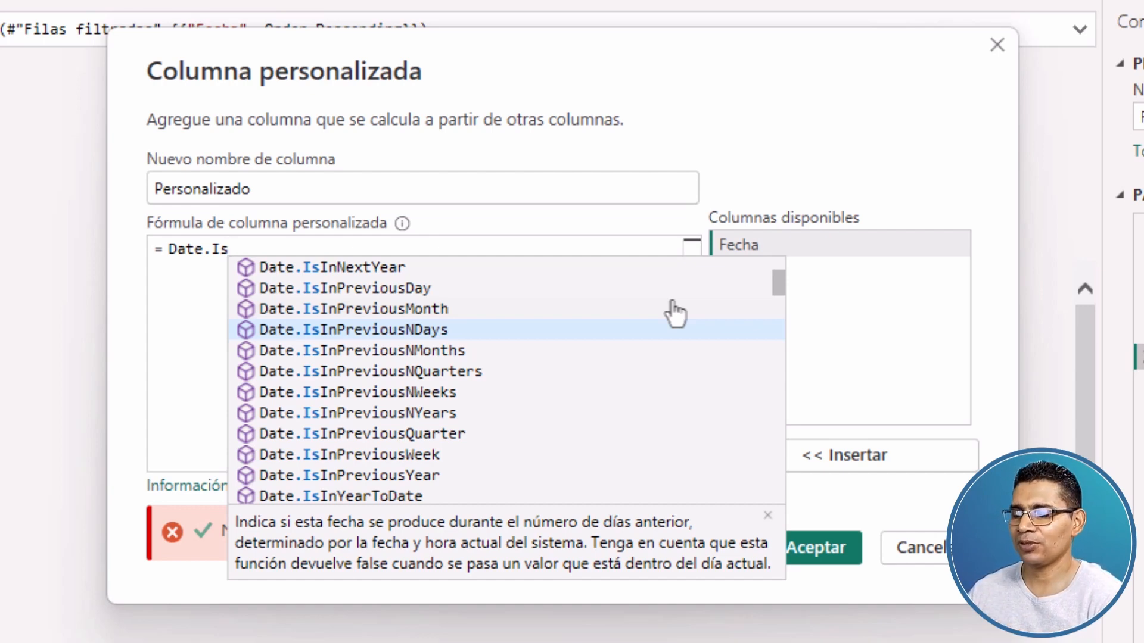
{"action": "key", "text": "Tab"}
{"action": "left_click", "coordinate": [203, 249]}
{"action": "key", "text": "BackSpace"}
{"action": "key", "text": "BackSpace"}
{"action": "key", "text": "BackSpace"}
{"action": "key", "text": "BackSpace"}
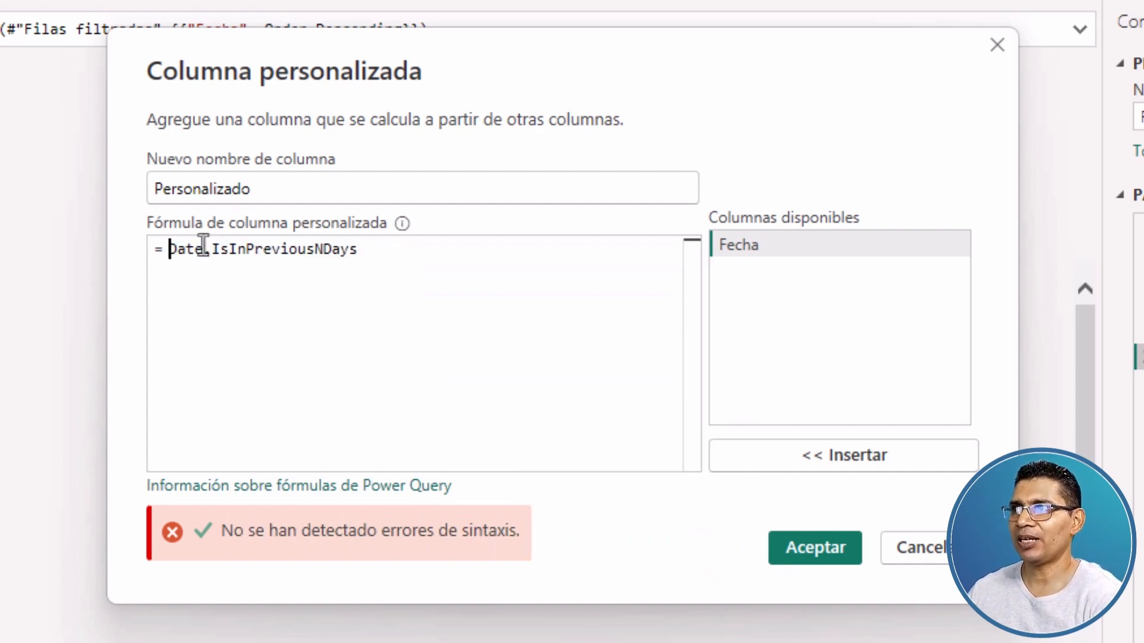
Complete the Date.IsInPreviousNDays formula with the arguments ([Fecha], 8) and add the column under the default name Personalizado.
{"action": "left_click", "coordinate": [396, 248]}
{"action": "type", "text": "("}
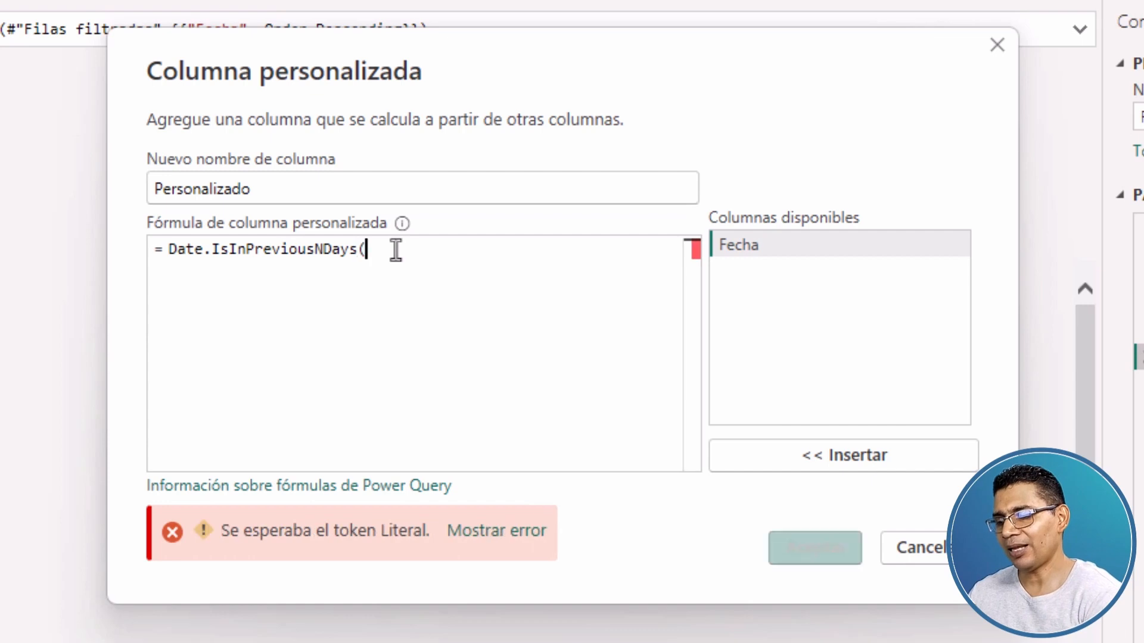
{"action": "double_click", "coordinate": [767, 244]}
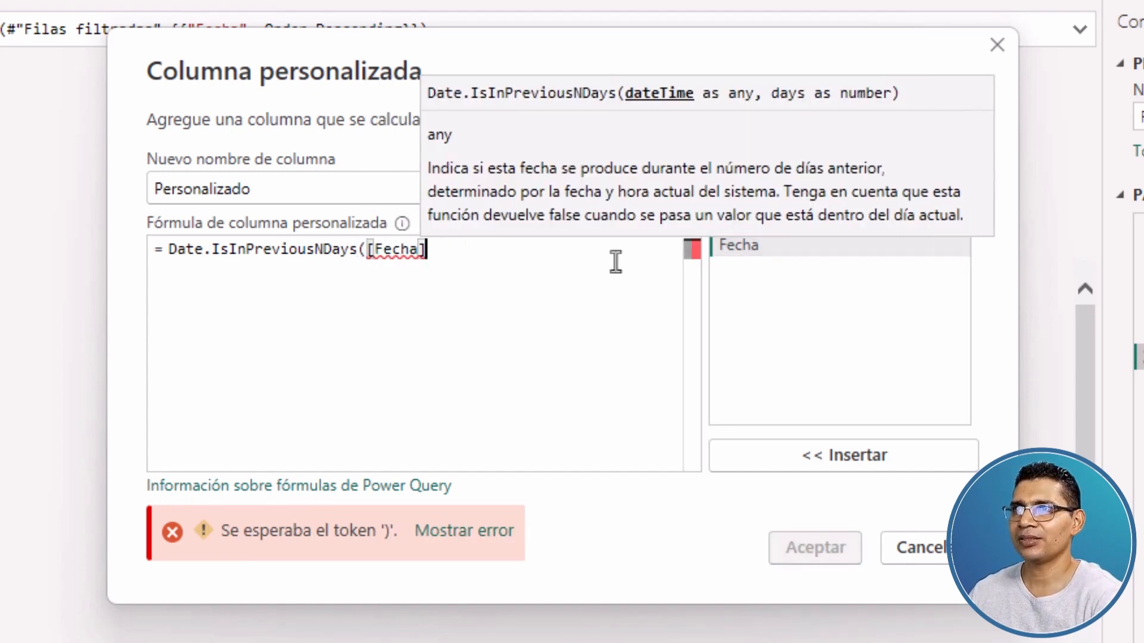
{"action": "type", "text": ","}
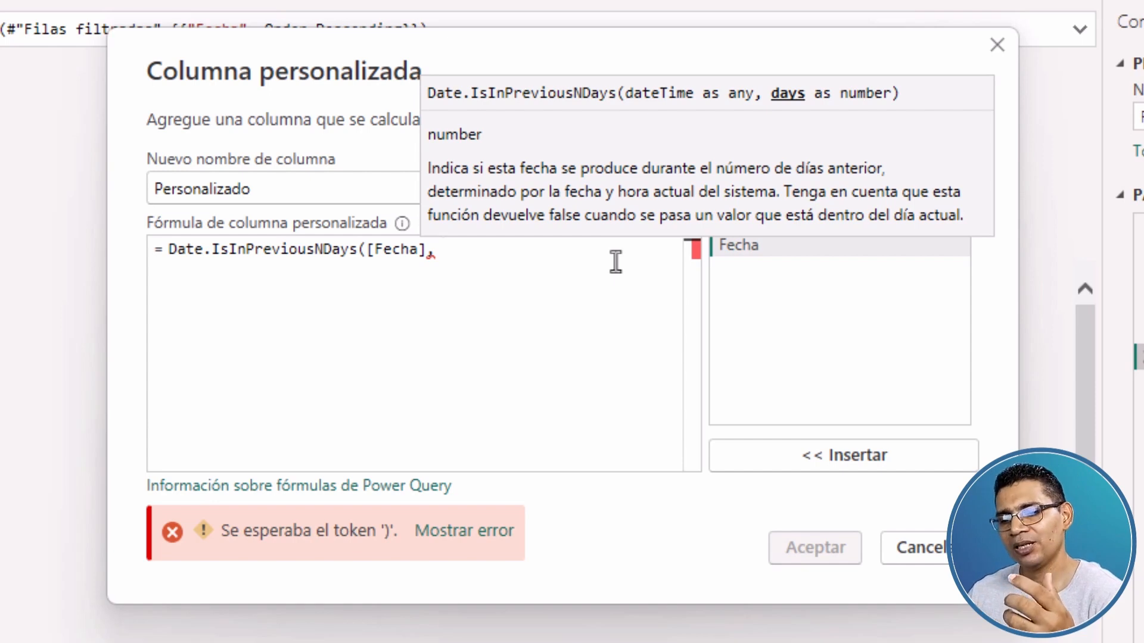
{"action": "type", "text": "8"}
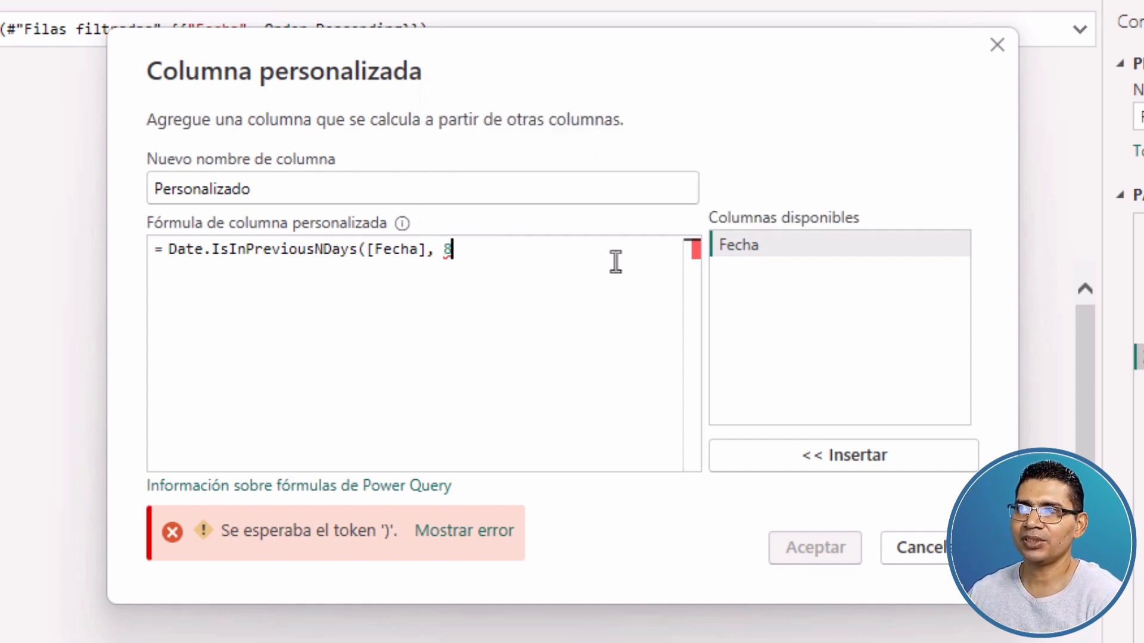
{"action": "type", "text": ")"}
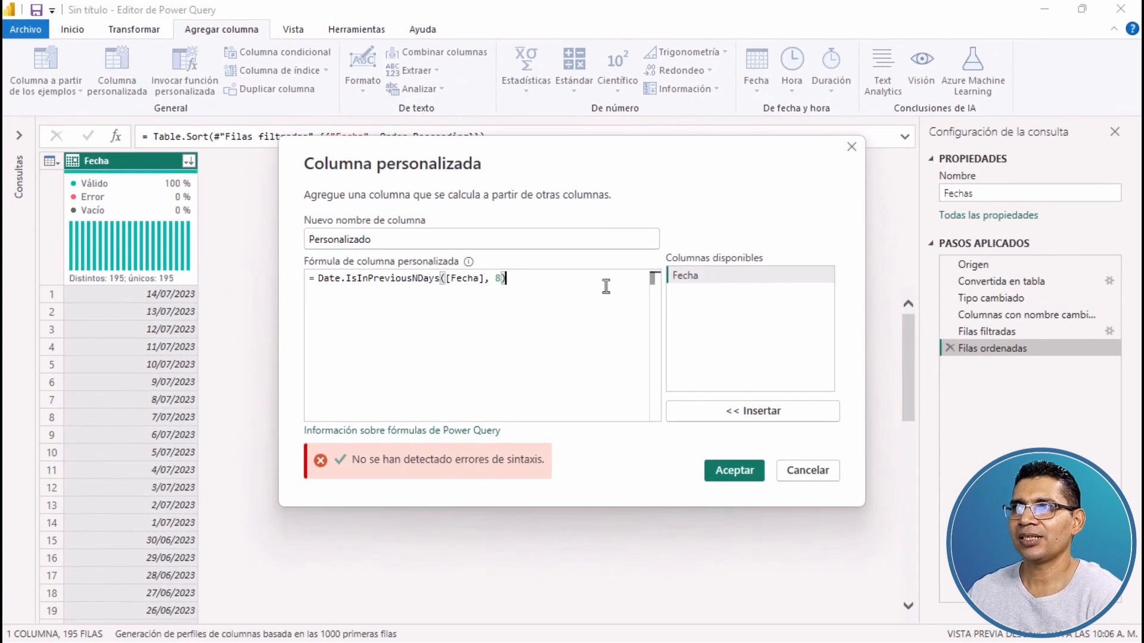
{"action": "left_click", "coordinate": [738, 474]}
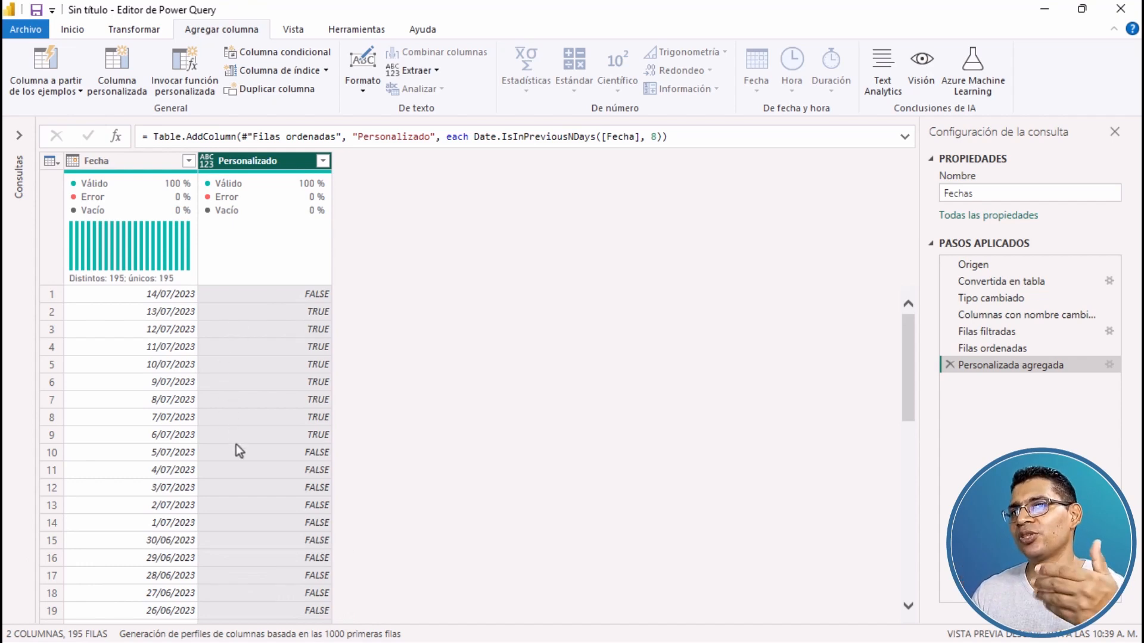
Start a second custom column, keeping the proposed name Personalizado.1, and begin its formula with Date.Is.
{"action": "scroll", "coordinate": [255, 485], "scroll_direction": "down", "scroll_amount": 2}
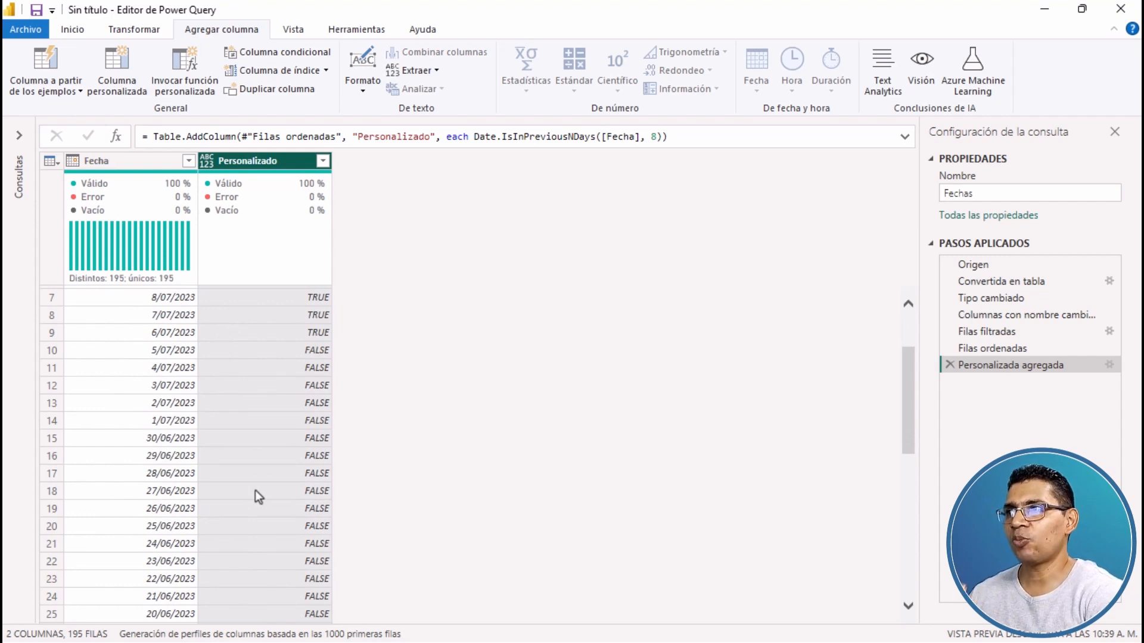
{"action": "scroll", "coordinate": [255, 491], "scroll_direction": "up", "scroll_amount": 2}
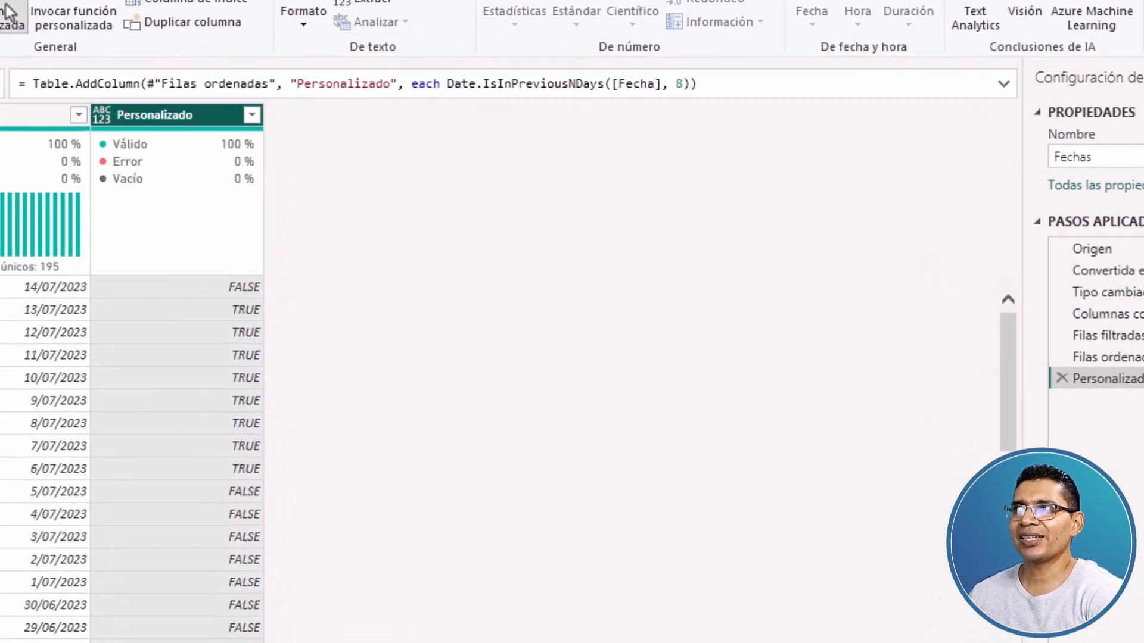
{"action": "left_click", "coordinate": [8, 10]}
{"action": "left_click", "coordinate": [183, 267]}
{"action": "type", "text": "Da"}
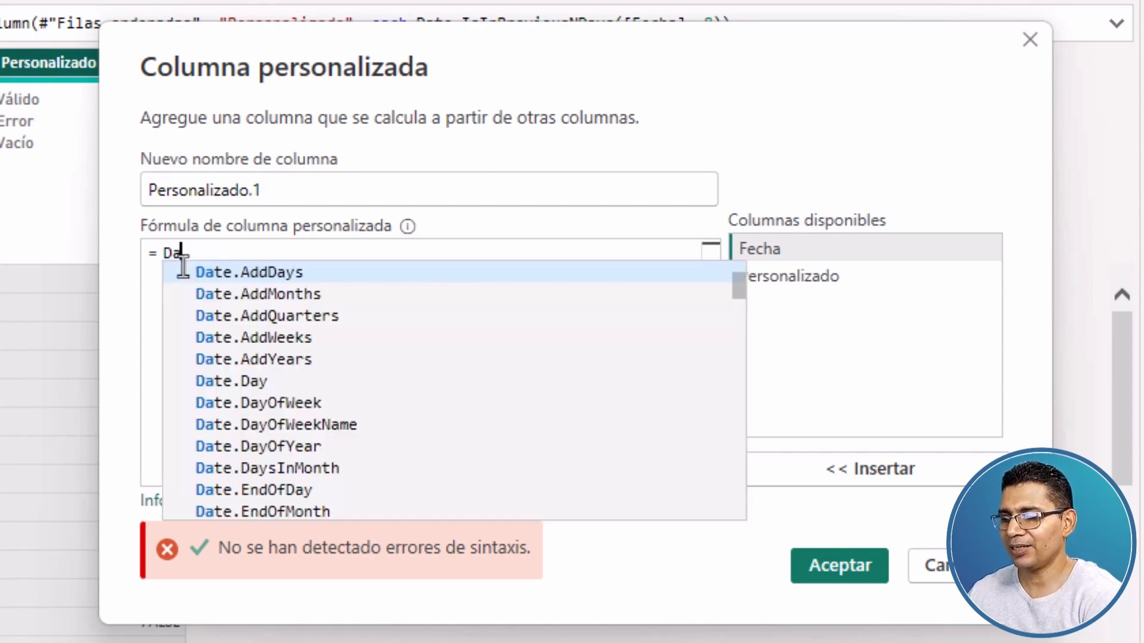
{"action": "type", "text": "te.Is"}
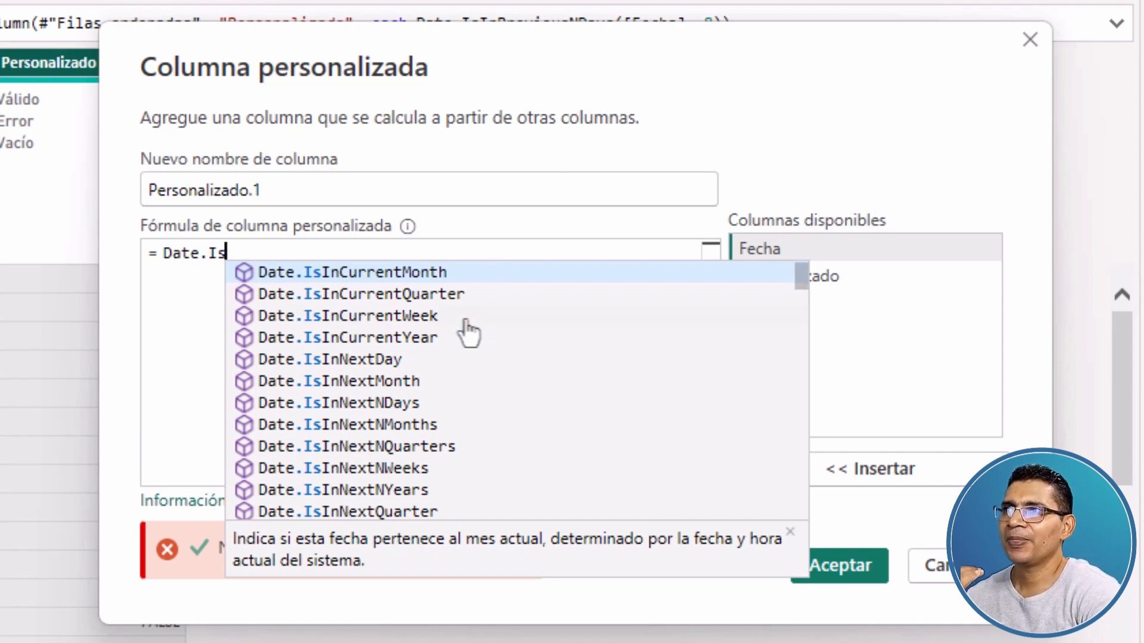
Insert the suggested Date.IsInPreviousMonth function in the Personalizado.1 formula and remove the duplicated Date prefix.
{"action": "scroll", "coordinate": [470, 331], "scroll_direction": "down", "scroll_amount": 1}
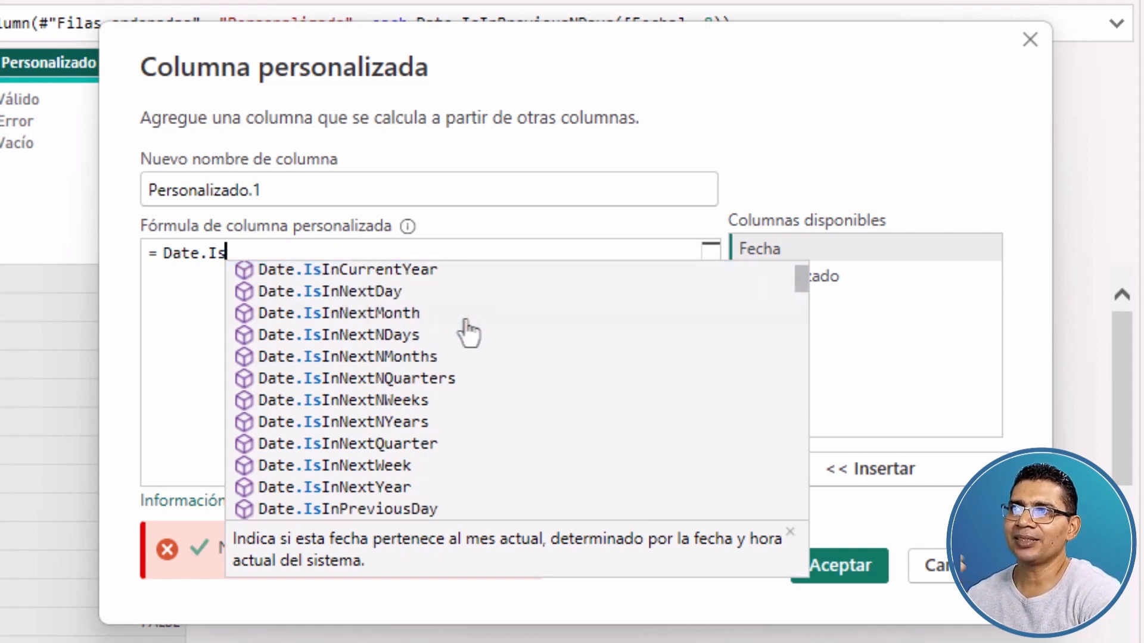
{"action": "scroll", "coordinate": [468, 330], "scroll_direction": "down", "scroll_amount": 2}
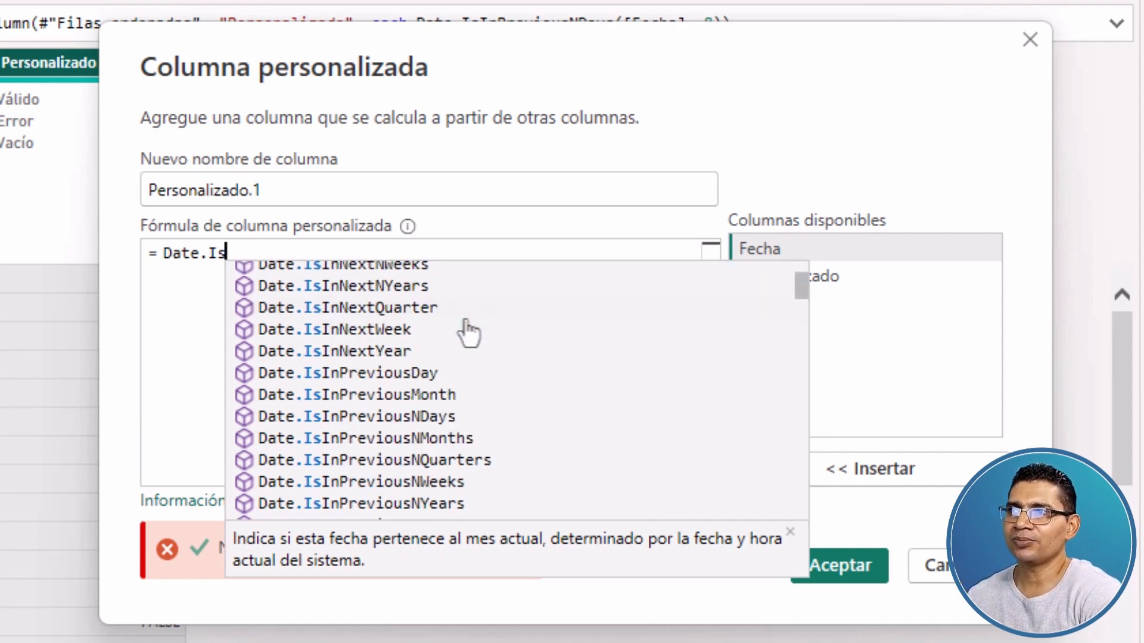
{"action": "left_click", "coordinate": [385, 400]}
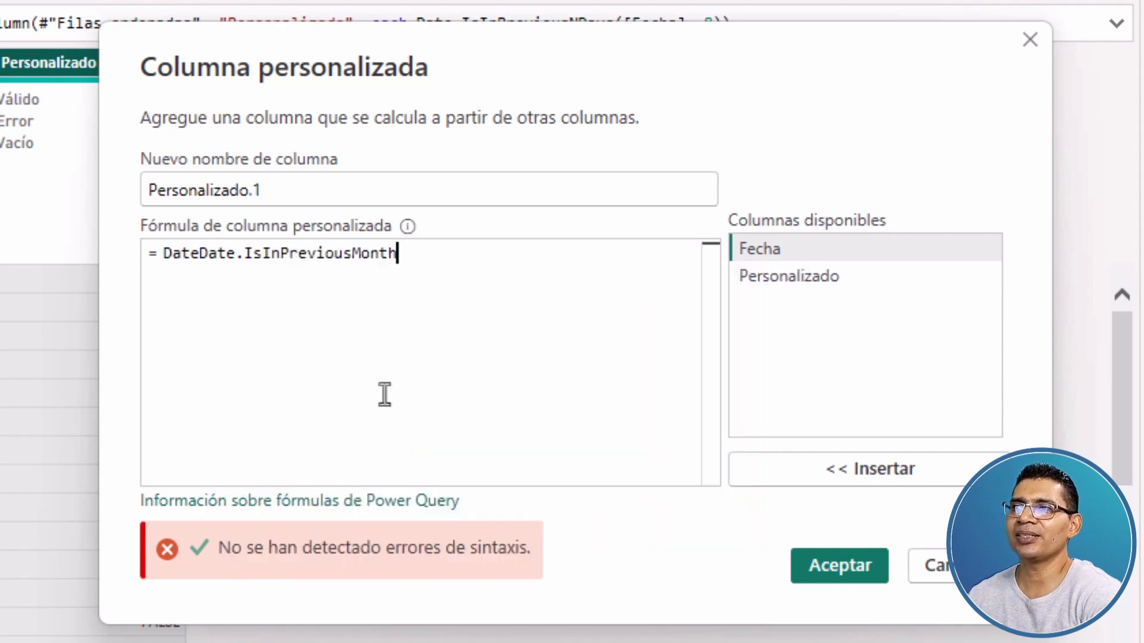
{"action": "left_click", "coordinate": [199, 255]}
{"action": "key", "text": "BackSpace"}
{"action": "key", "text": "BackSpace"}
{"action": "key", "text": "BackSpace"}
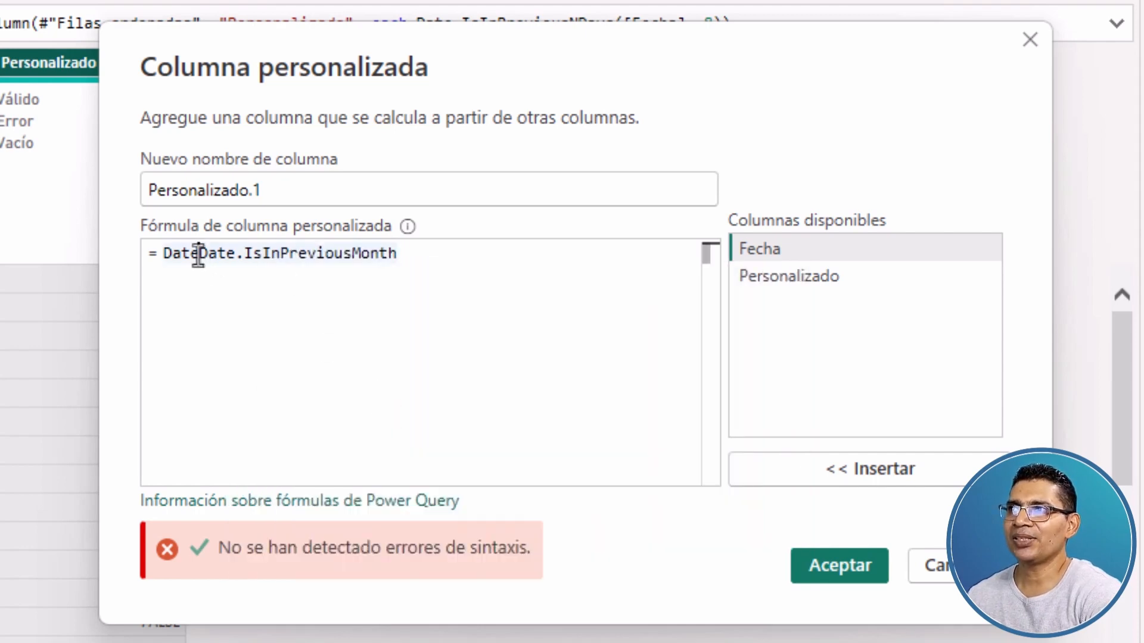
{"action": "key", "text": "BackSpace"}
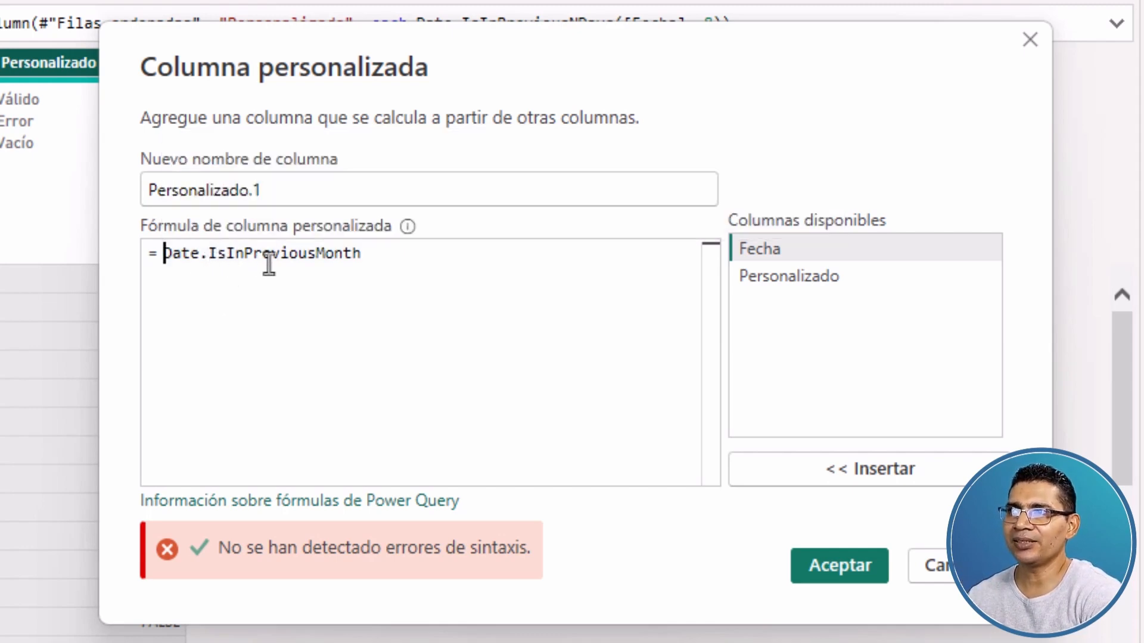
Complete the Date.IsInPreviousMonth formula with the argument ([Fecha]) and add the column to the table.
{"action": "left_click", "coordinate": [393, 255]}
{"action": "type", "text": "("}
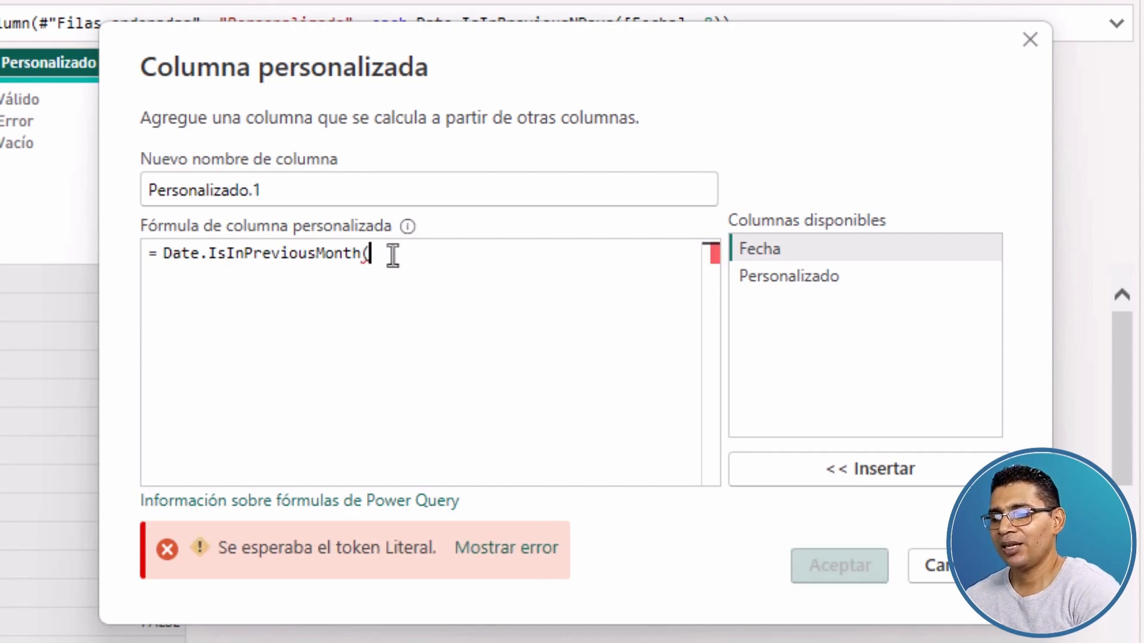
{"action": "double_click", "coordinate": [809, 247]}
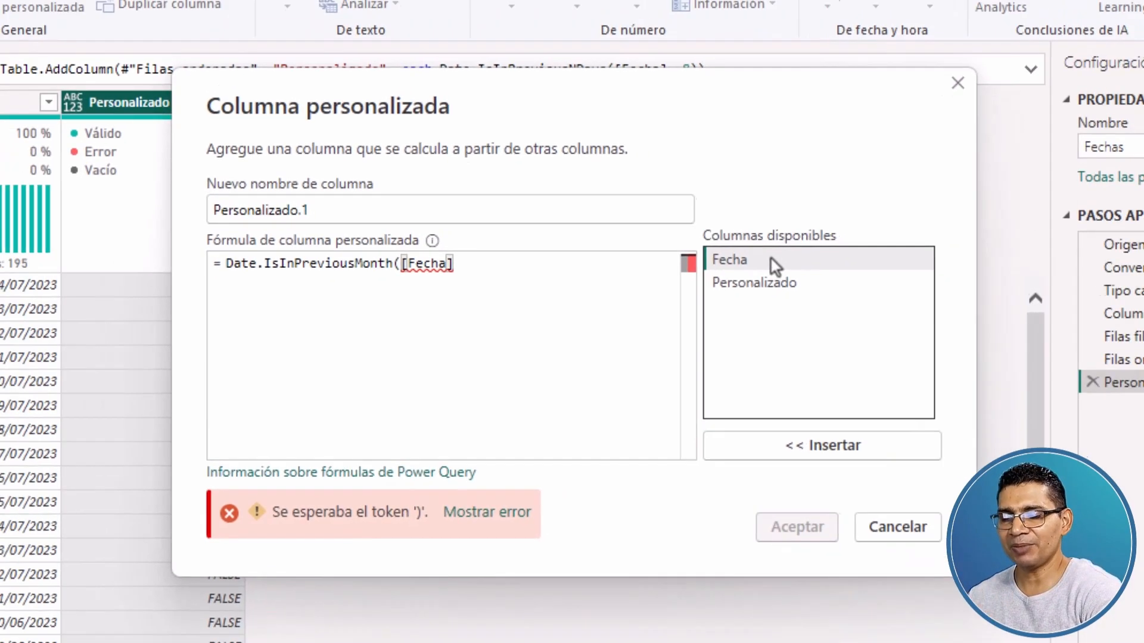
{"action": "type", "text": ")"}
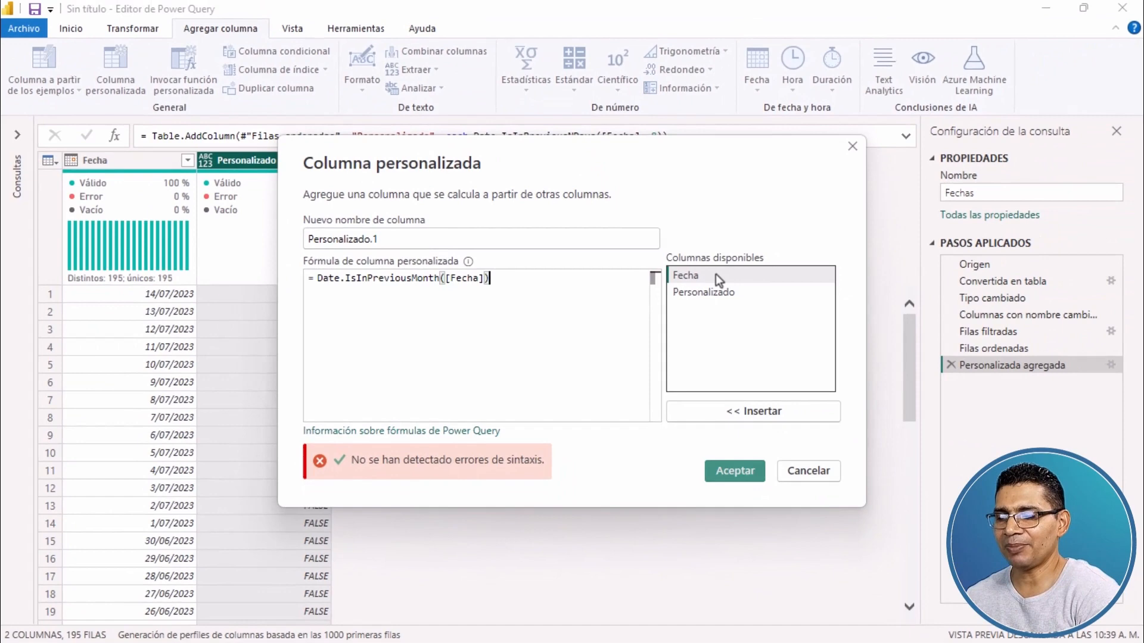
{"action": "left_click", "coordinate": [740, 470]}
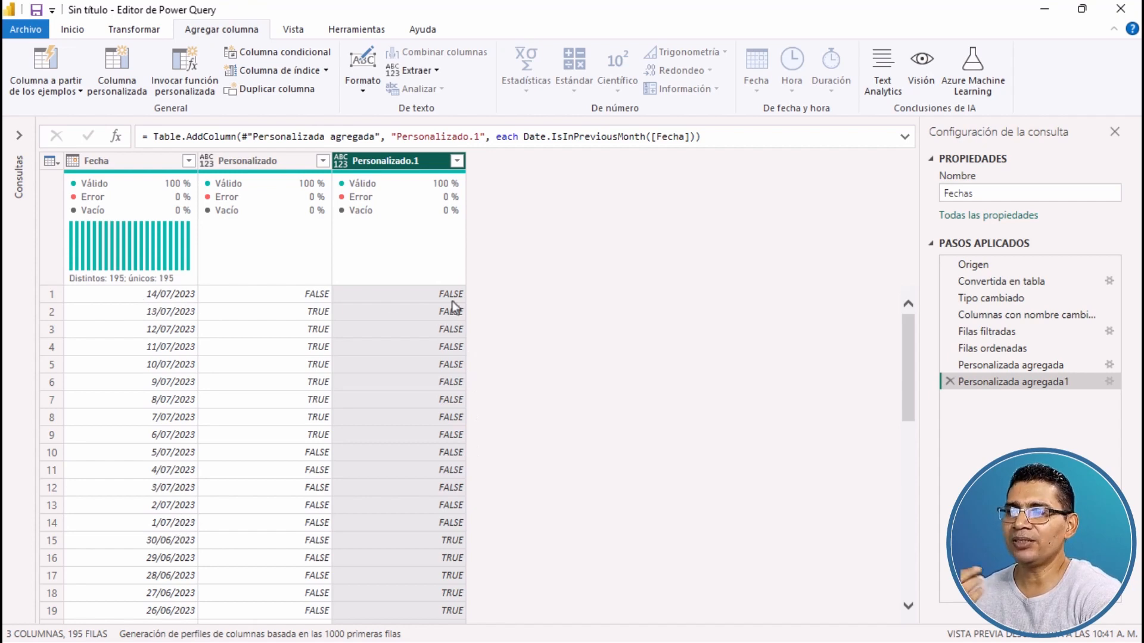
Compare the Personalizado.1 values with the Fecha dates across the July, June and May 2023 rows.
{"action": "scroll", "coordinate": [426, 452], "scroll_direction": "down", "scroll_amount": 3}
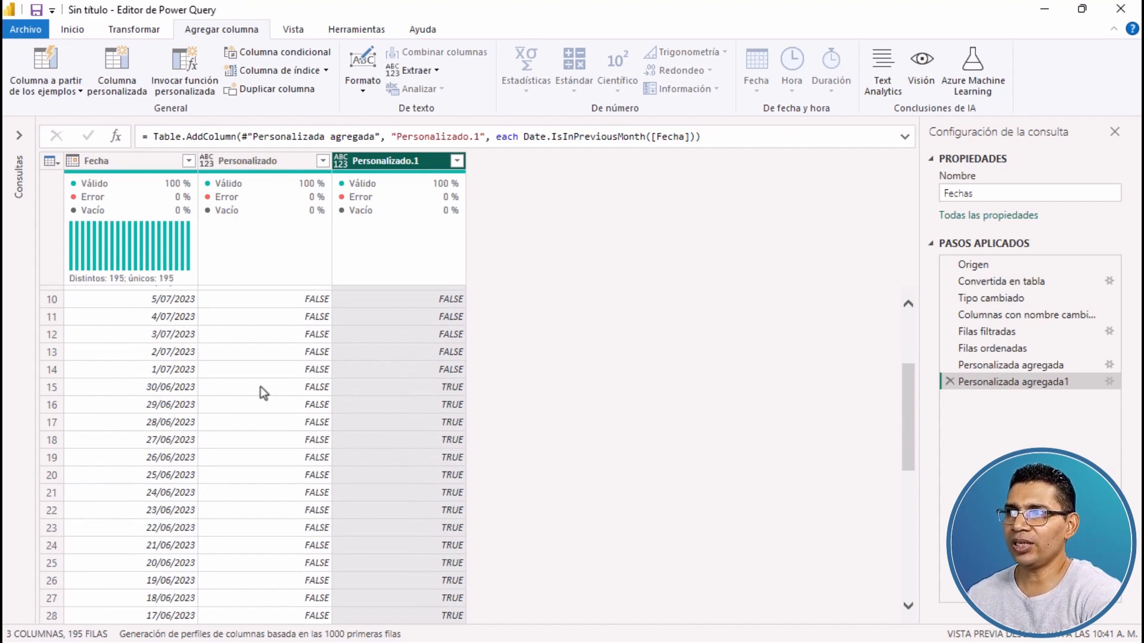
{"action": "scroll", "coordinate": [423, 412], "scroll_direction": "down", "scroll_amount": 1}
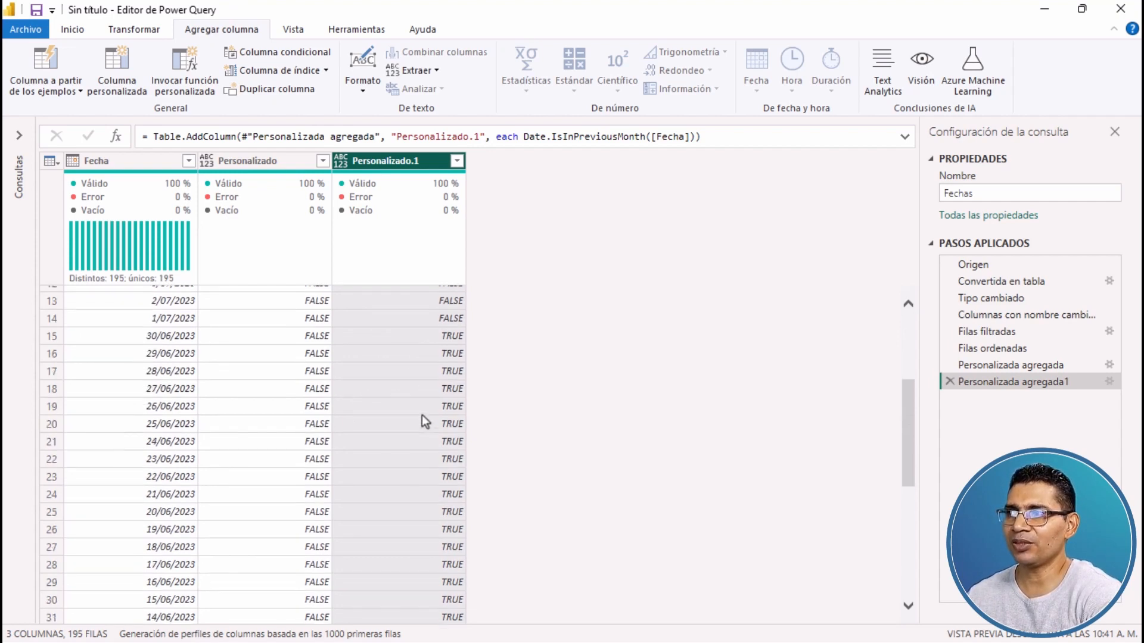
{"action": "scroll", "coordinate": [422, 420], "scroll_direction": "down", "scroll_amount": 4}
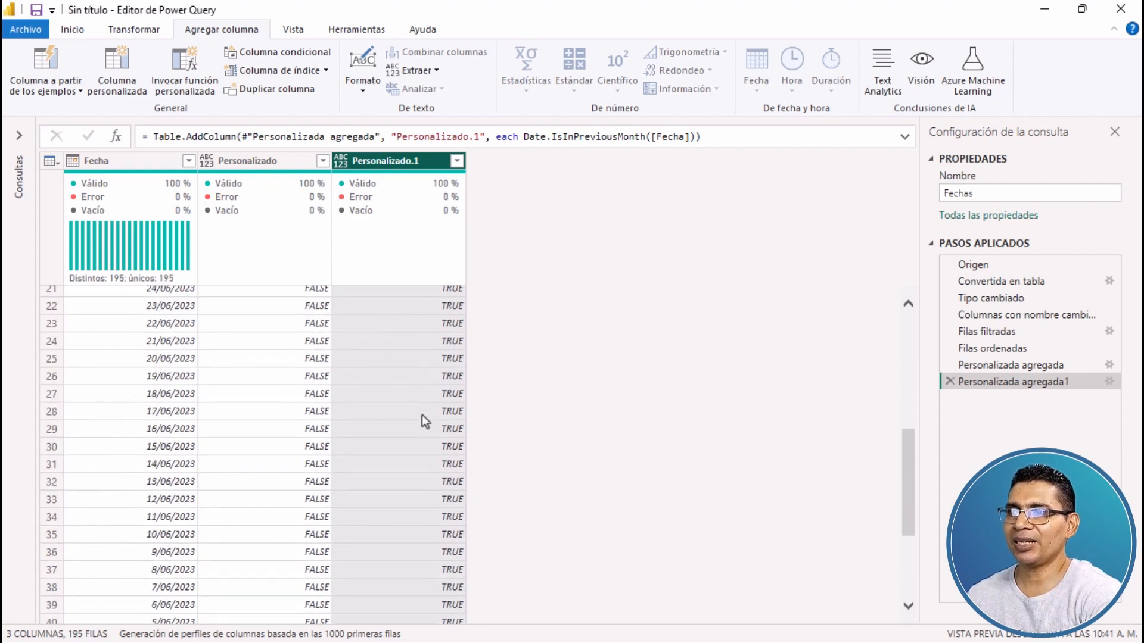
{"action": "scroll", "coordinate": [422, 417], "scroll_direction": "down", "scroll_amount": 3}
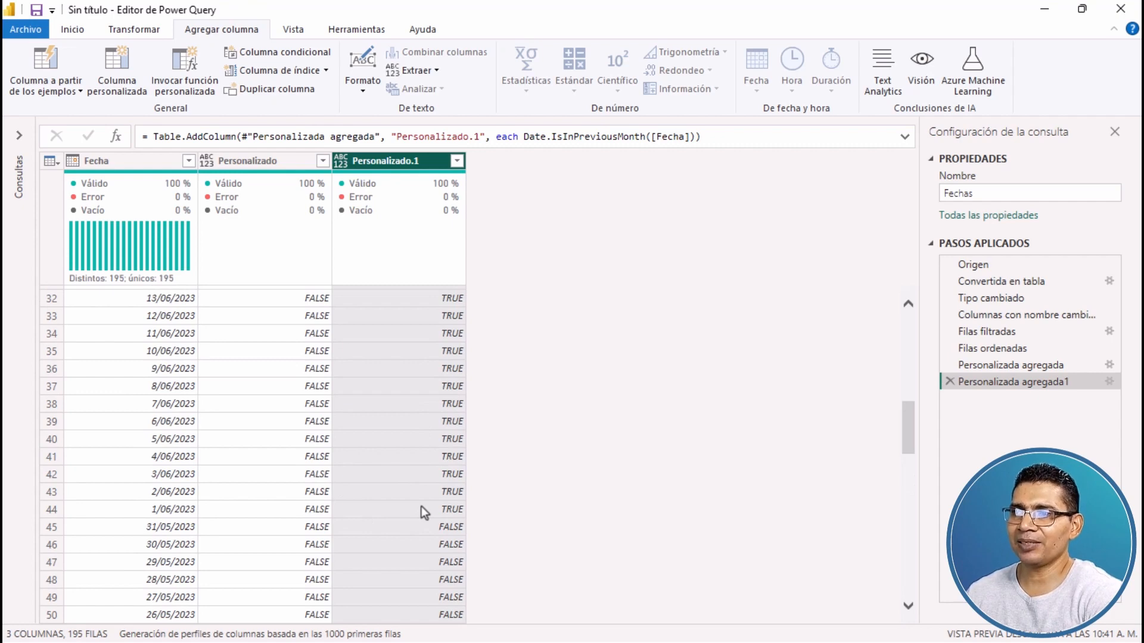
{"action": "scroll", "coordinate": [434, 521], "scroll_direction": "down", "scroll_amount": 5}
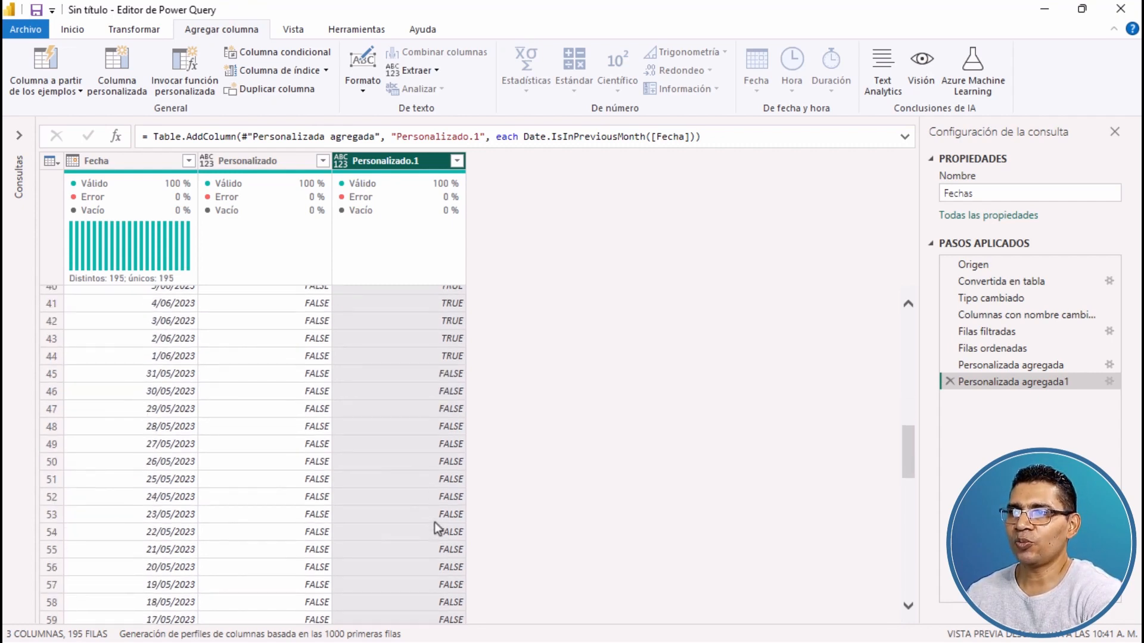
{"action": "scroll", "coordinate": [434, 527], "scroll_direction": "down", "scroll_amount": 2}
{"action": "scroll", "coordinate": [434, 521], "scroll_direction": "up", "scroll_amount": 3}
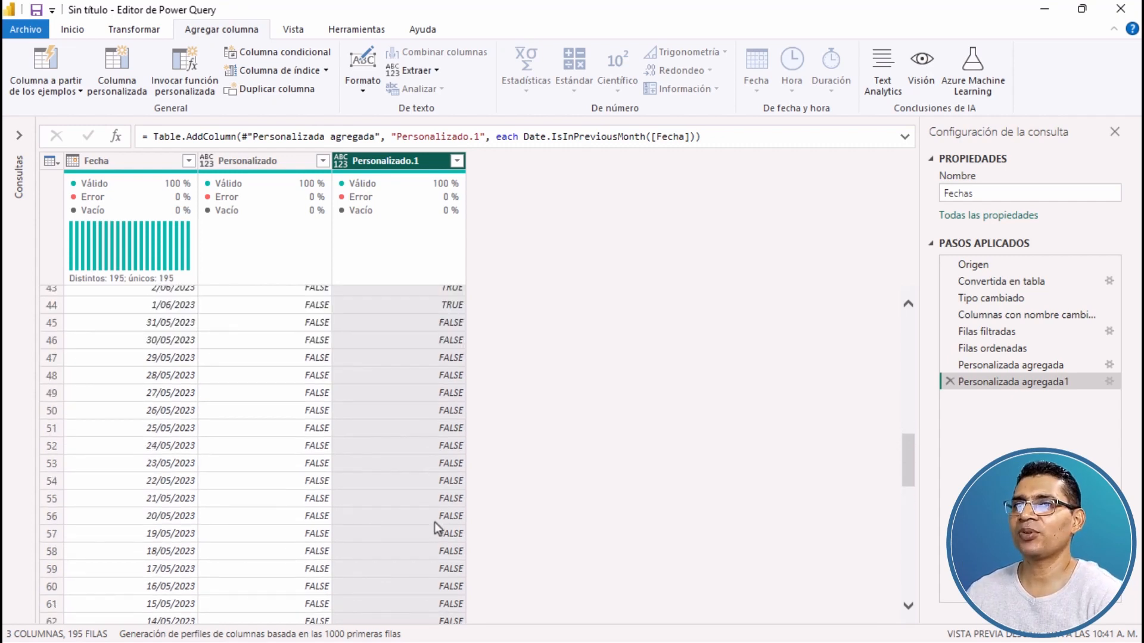